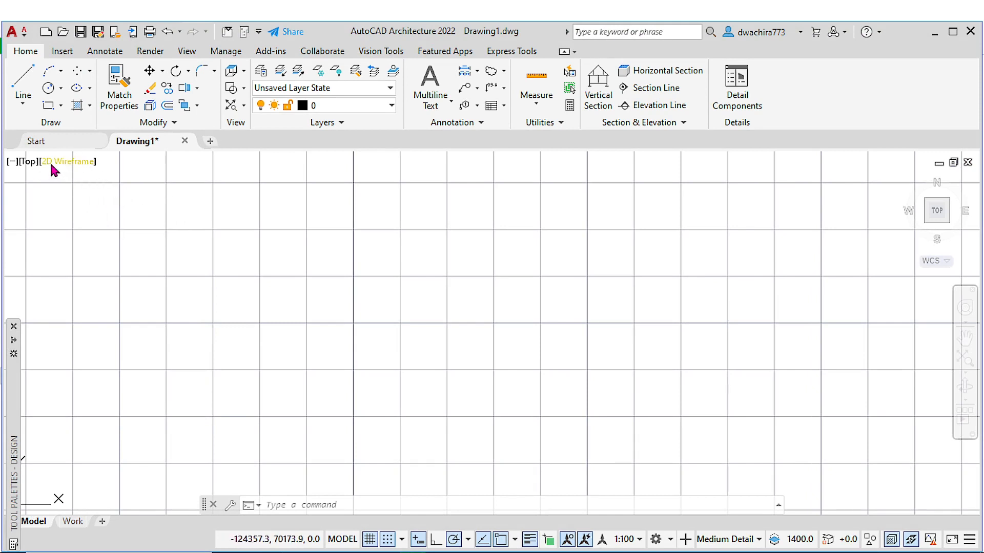
click(61, 106)
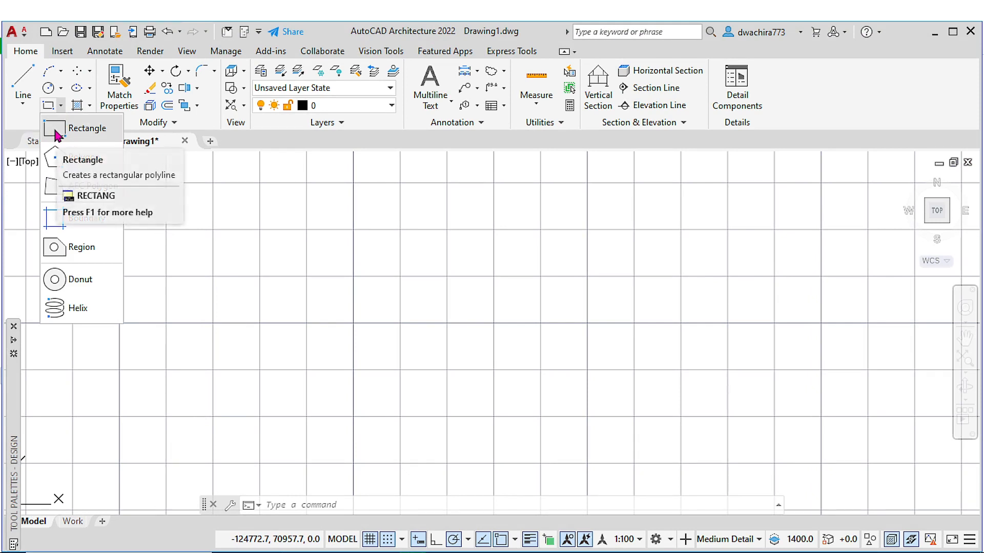
click(56, 131)
click(61, 106)
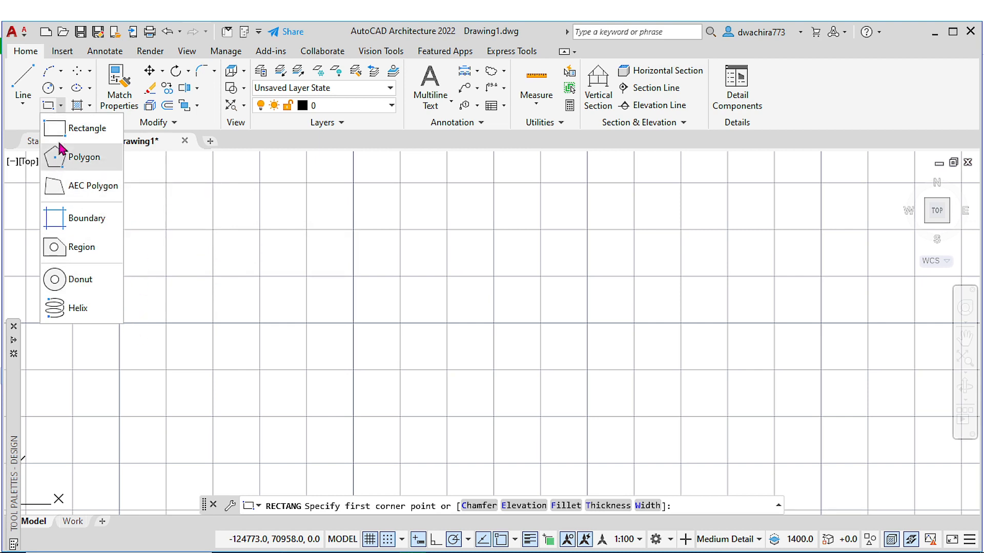
click(24, 102)
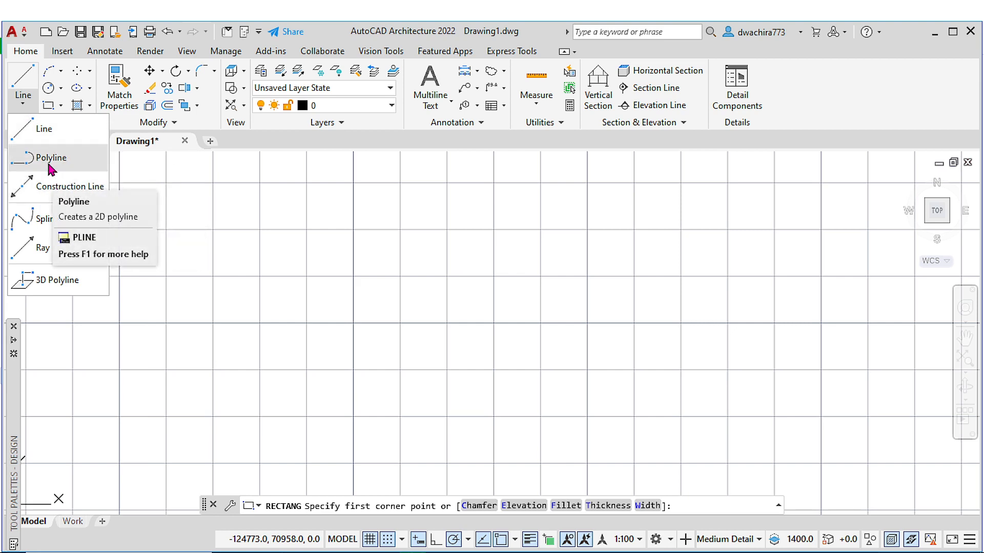
click(60, 105)
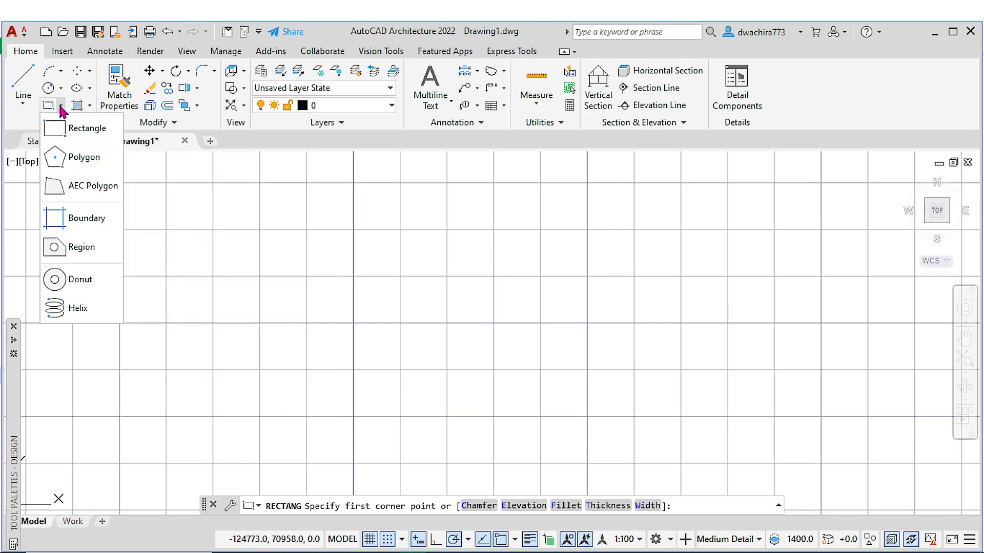
click(66, 125)
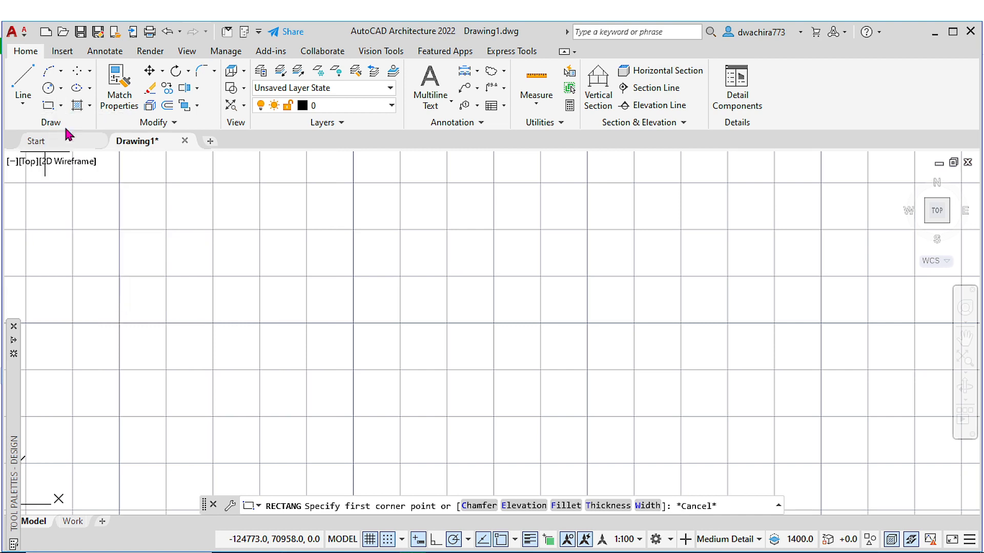
click(294, 217)
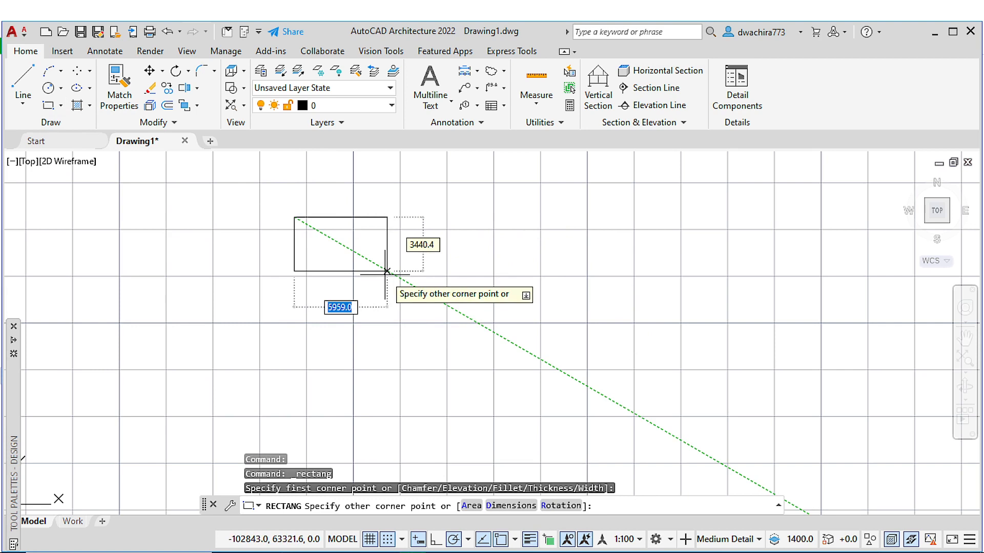
key(Escape)
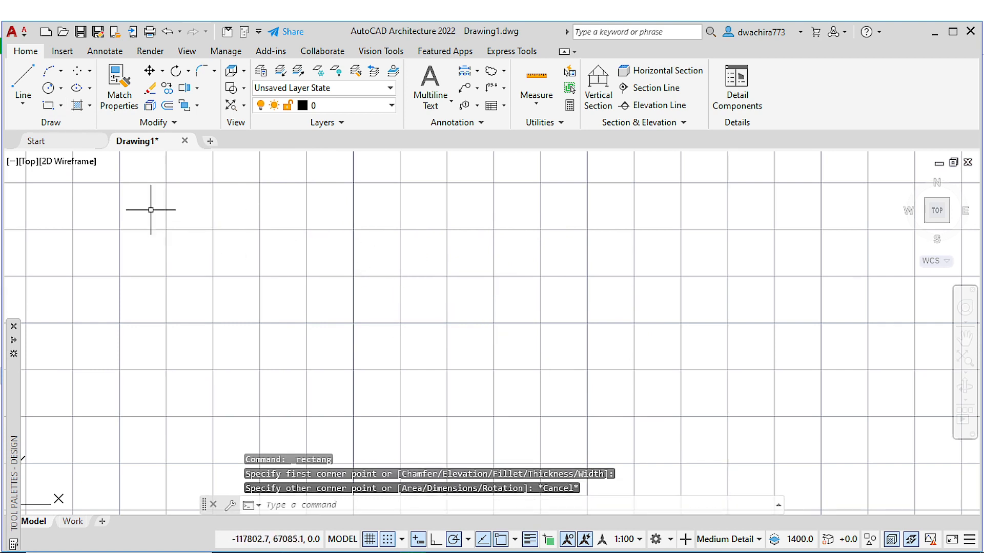
click(61, 105)
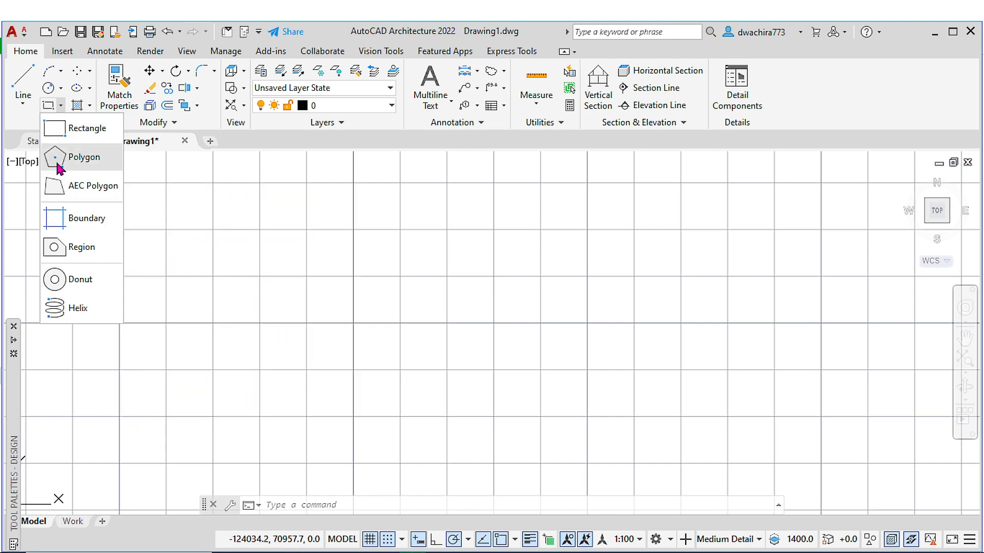
click(18, 243)
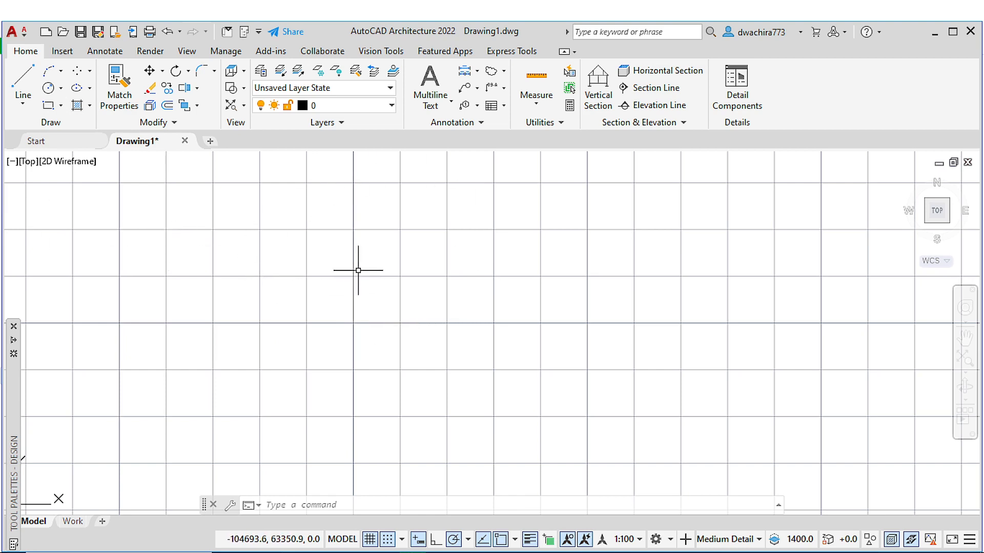
text(RECTANG)
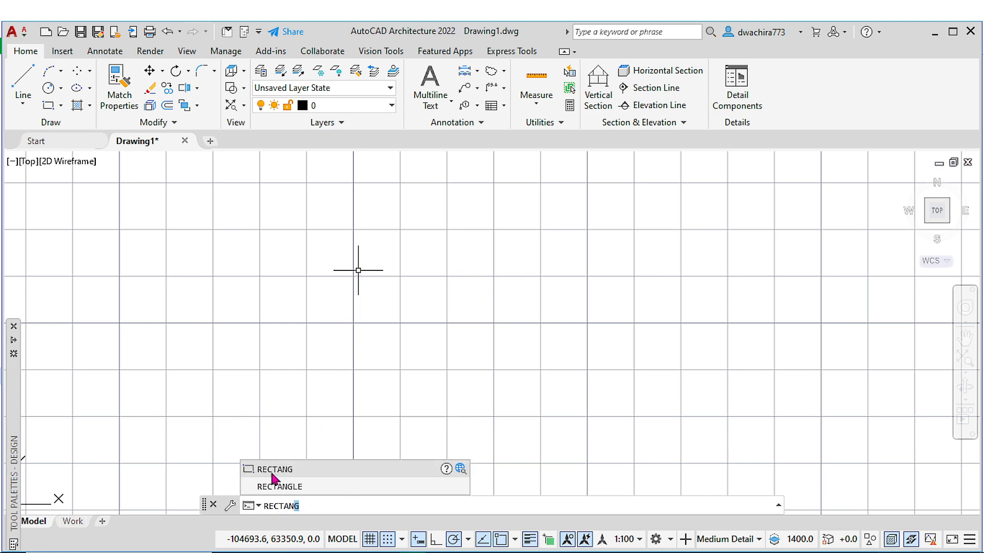
click(285, 471)
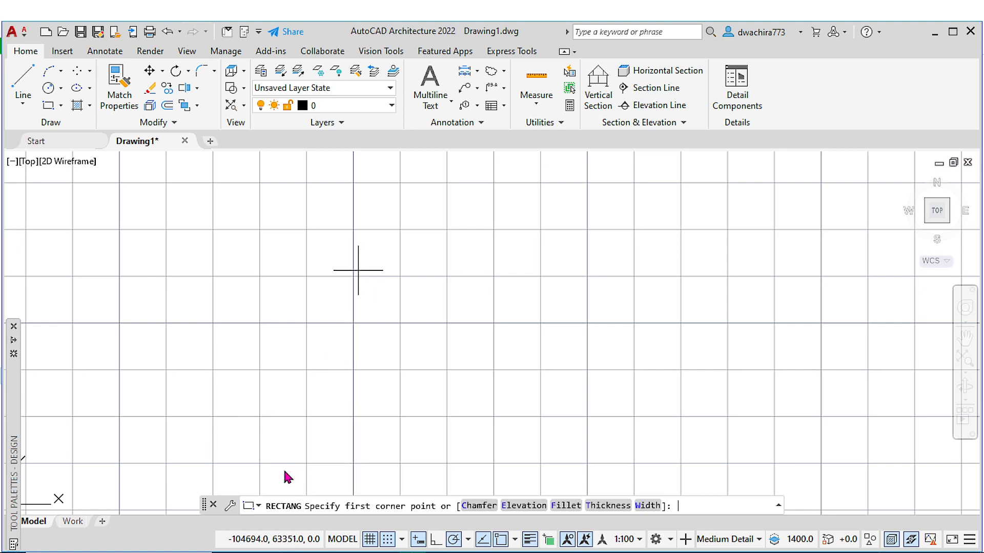
click(296, 200)
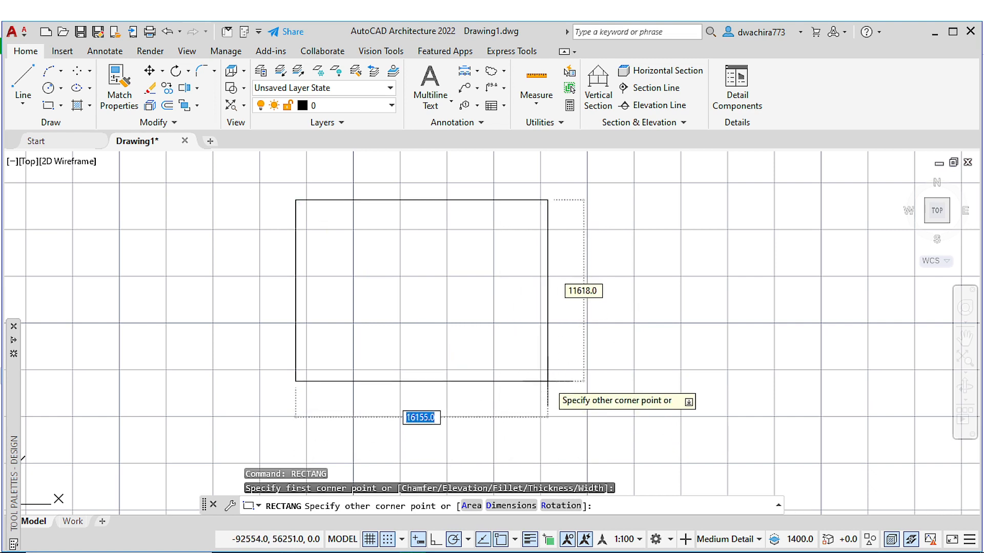
key(Escape)
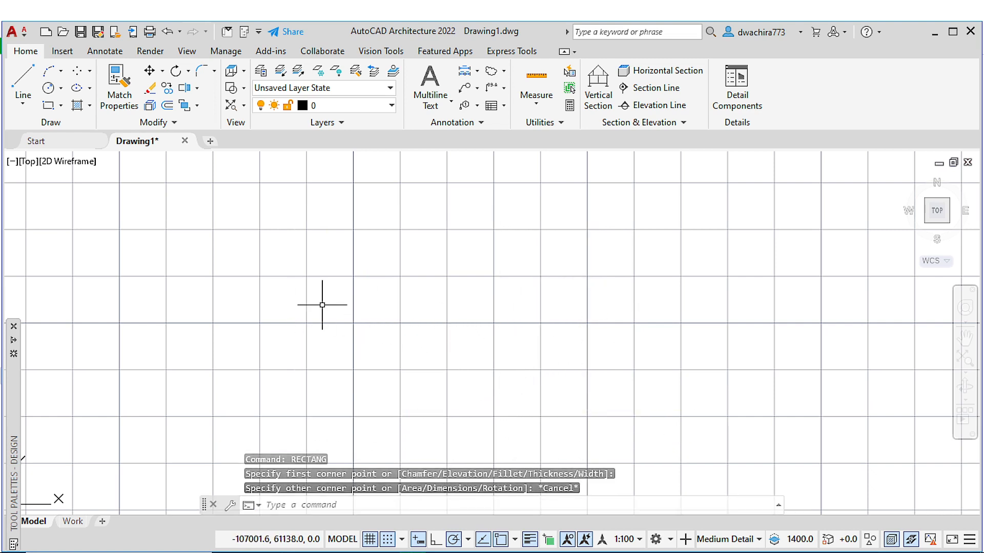
- Draw an open two-segment polyline with a horizontal segment running right and a vertical segment going down from its right end
text(pline)
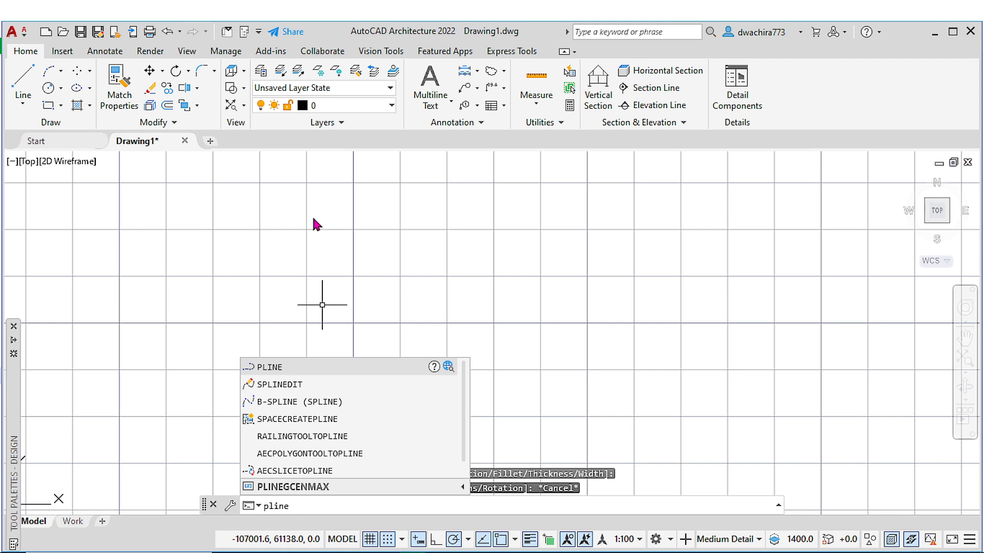
click(282, 368)
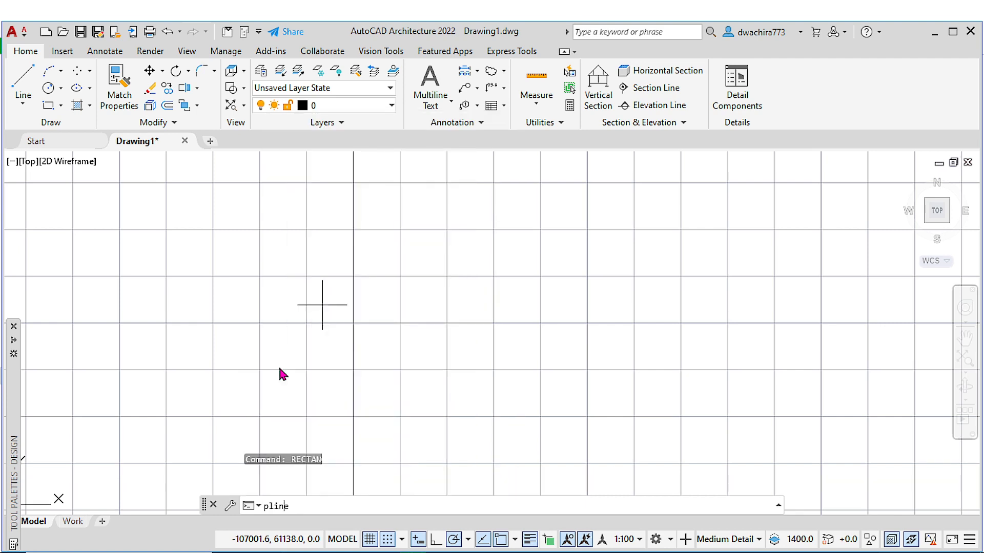
click(290, 250)
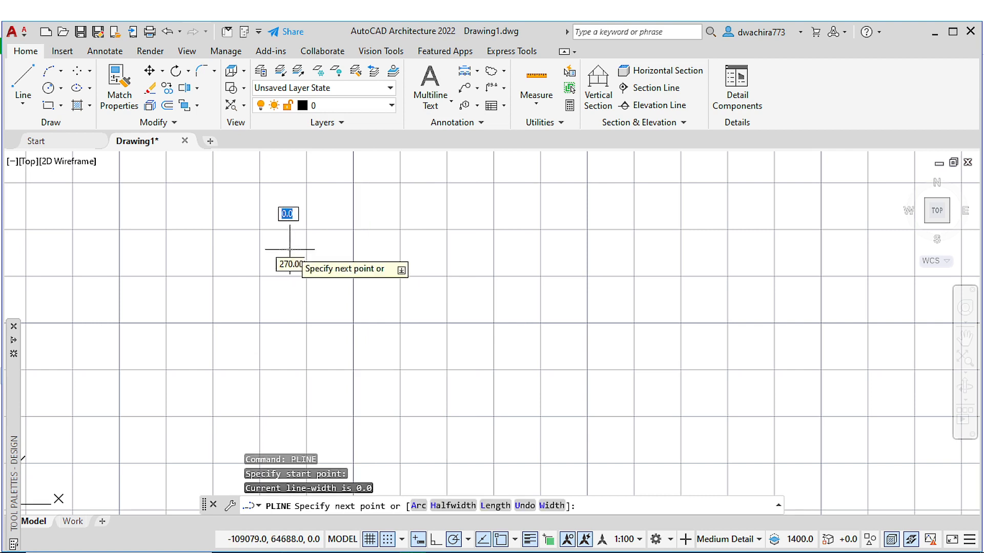
click(424, 250)
click(424, 354)
key(Escape)
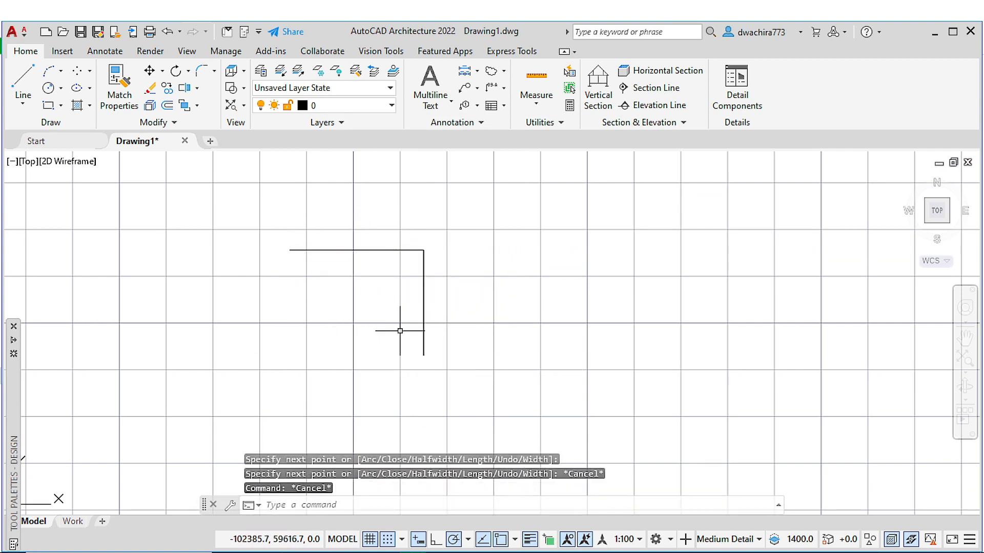
text(lin)
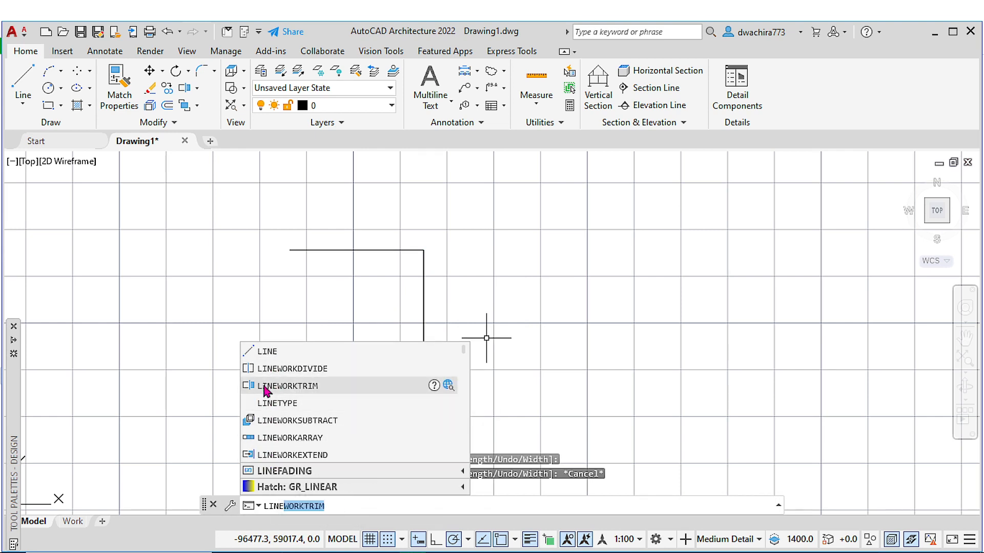
click(268, 352)
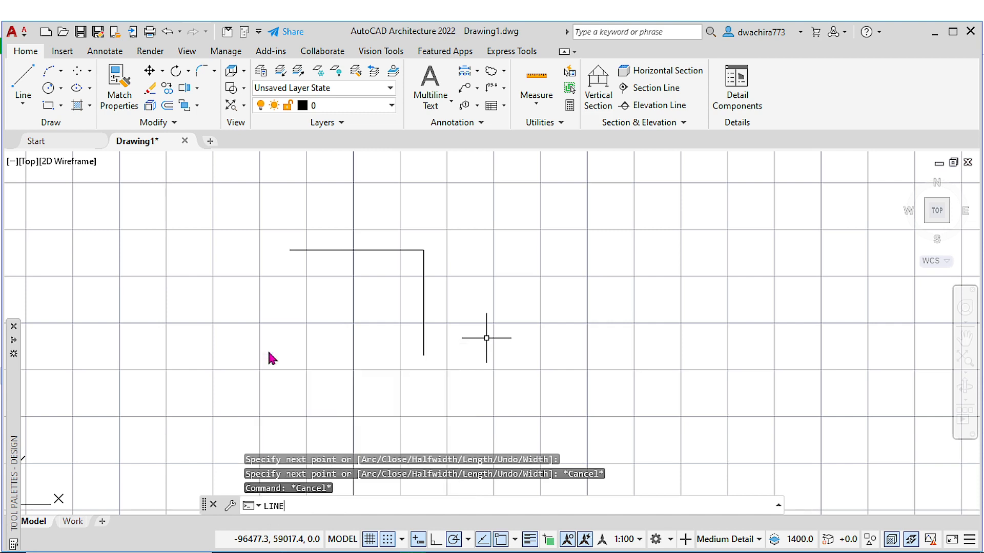
click(308, 311)
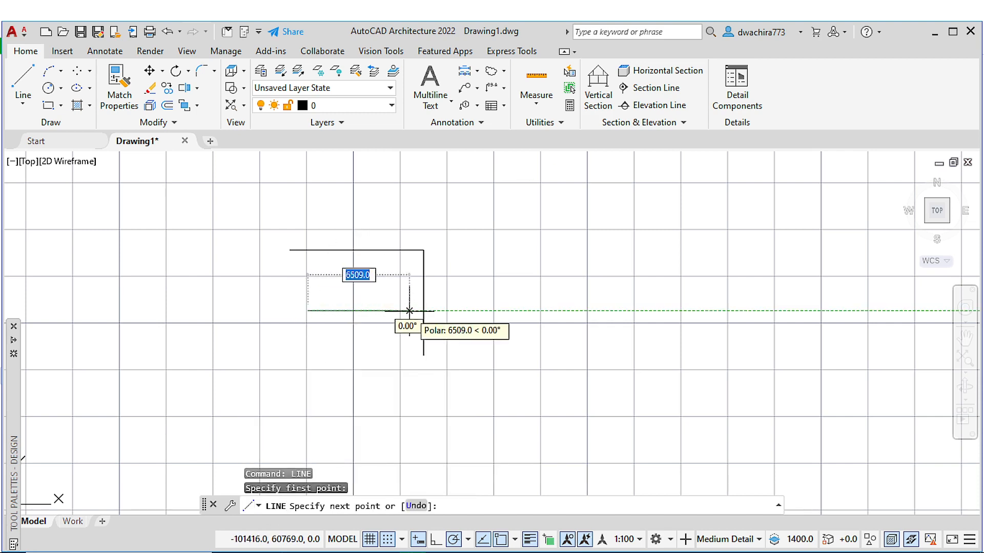
key(Escape)
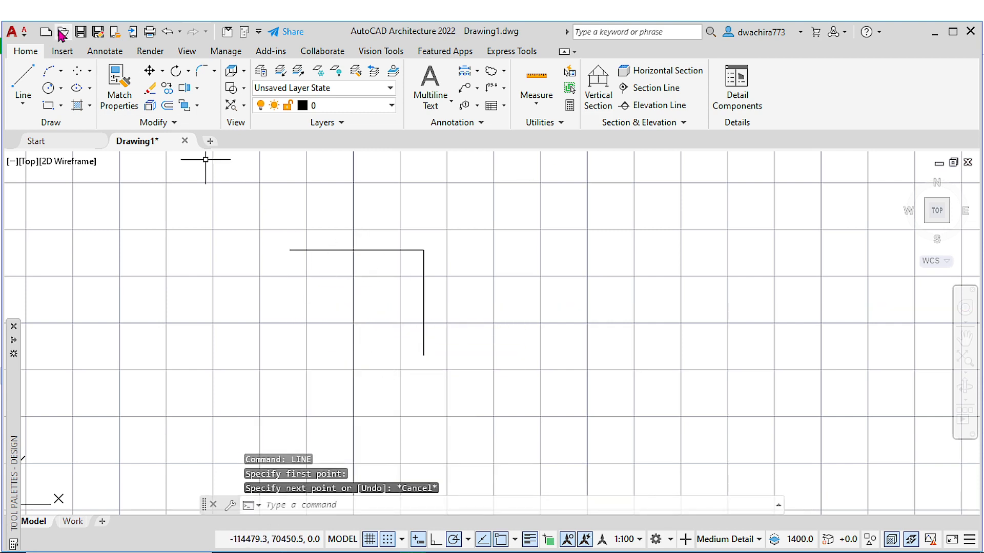
click(62, 72)
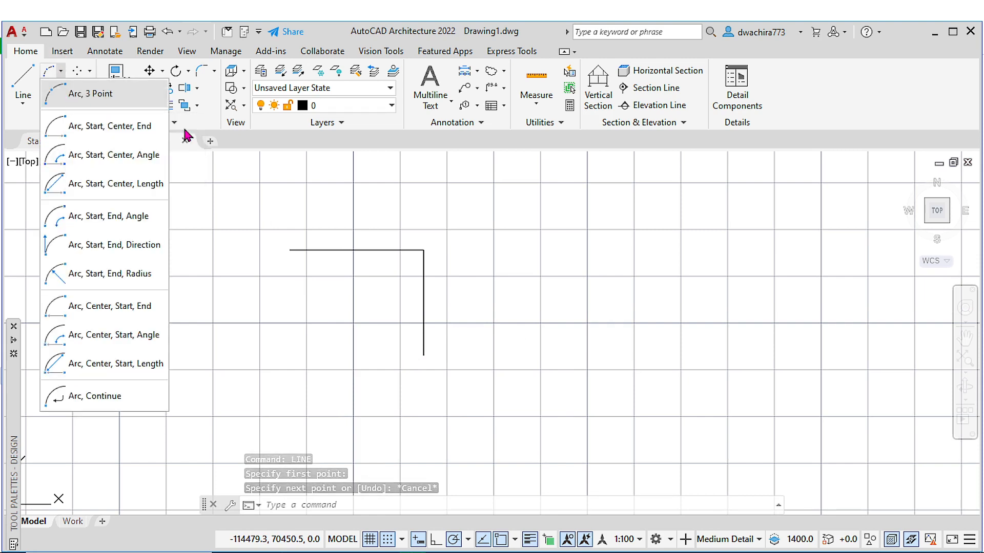
click(342, 349)
text(arc)
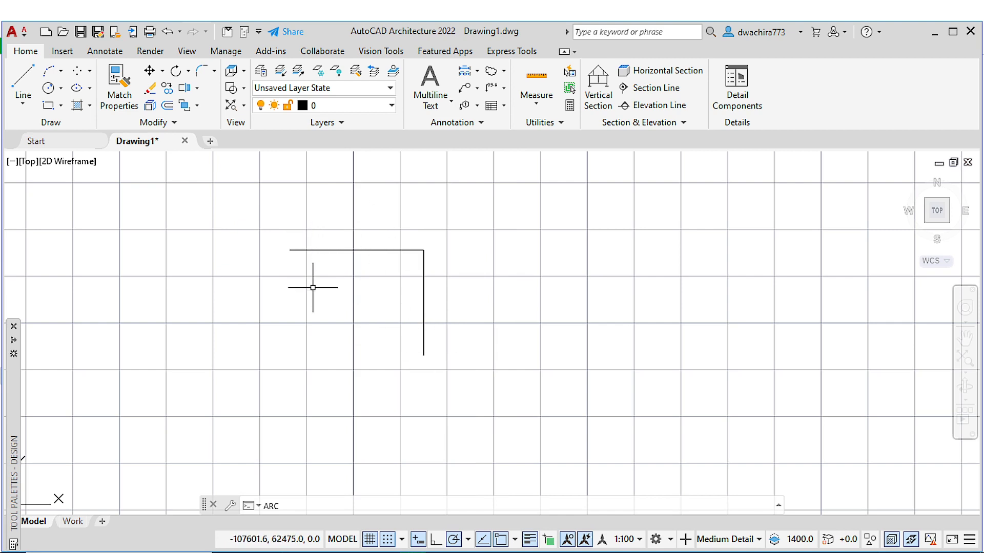
key(Escape)
key(Escape)
key(Escape)
- Delete the two-segment polyline from the drawing
click(296, 249)
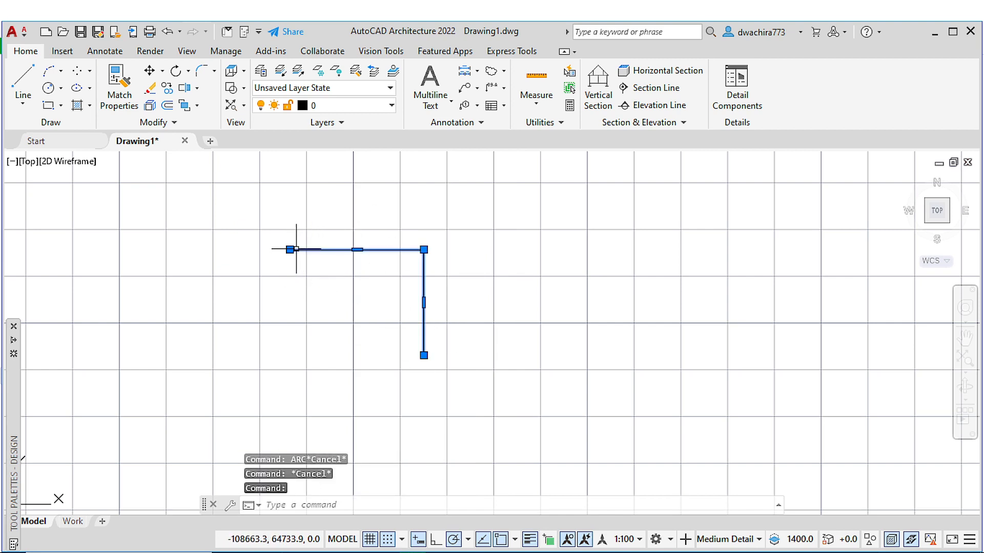
key(Delete)
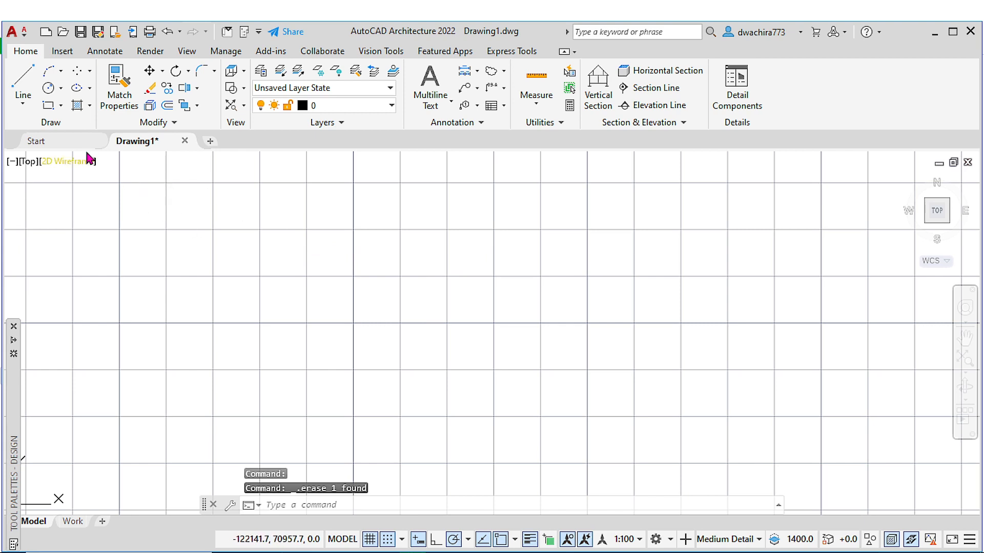
- Draw a rectangle about 17818 wide and 11986 high in the empty drawing area using the Rectangle command
click(61, 106)
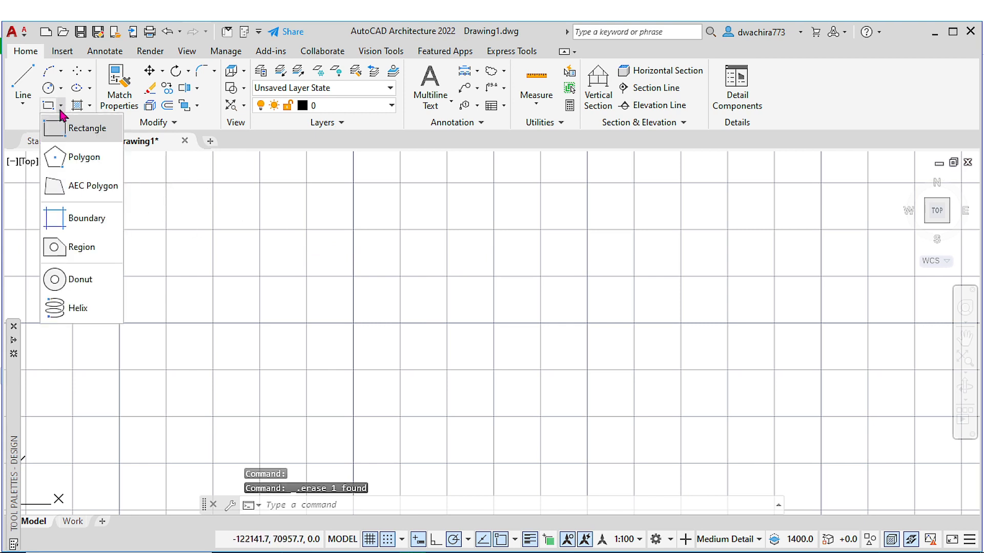
click(76, 129)
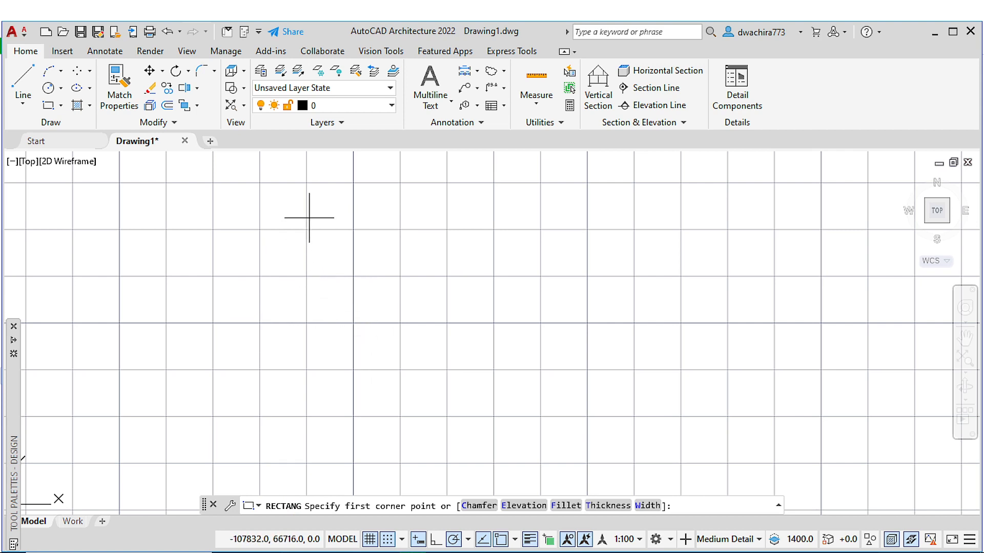
click(308, 181)
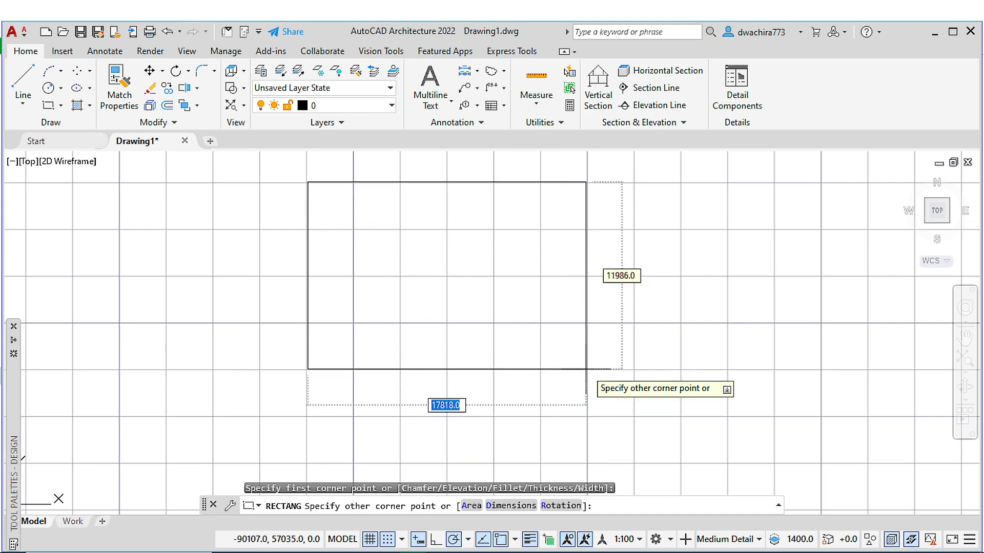
click(586, 369)
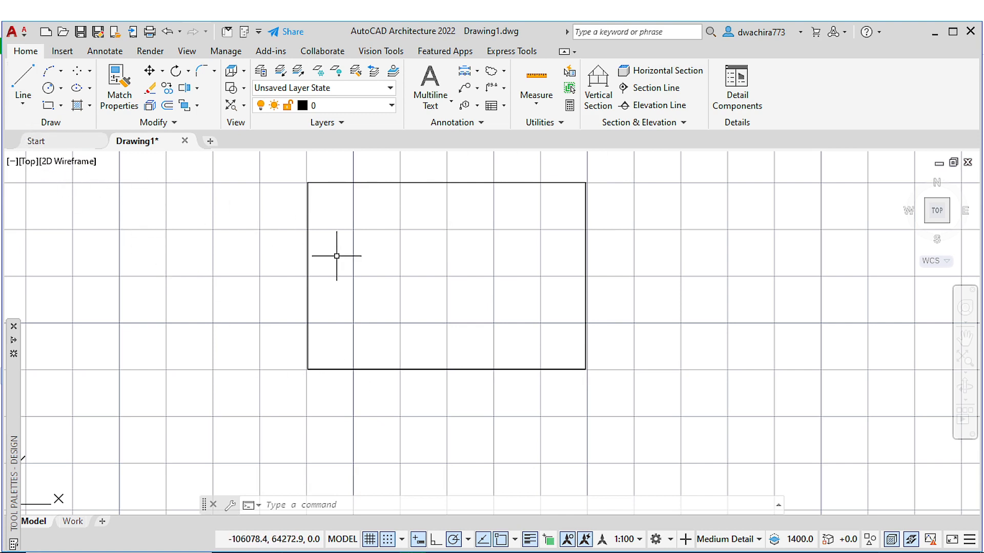
- Convert the rectangle's upper edge to an arc bulging upward from its midpoint, and undo the conversion
middle_drag(336, 256, 312, 262)
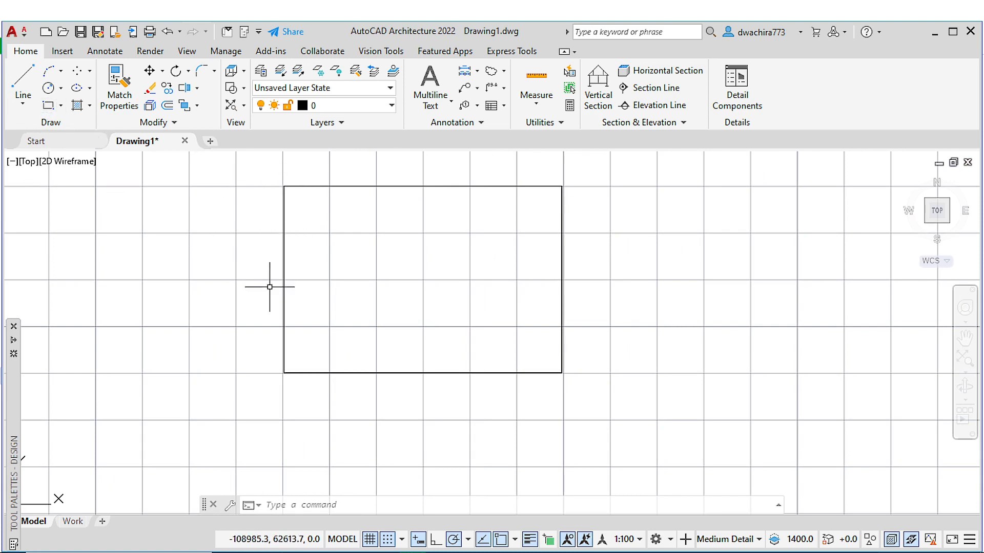
middle_drag(301, 310, 297, 334)
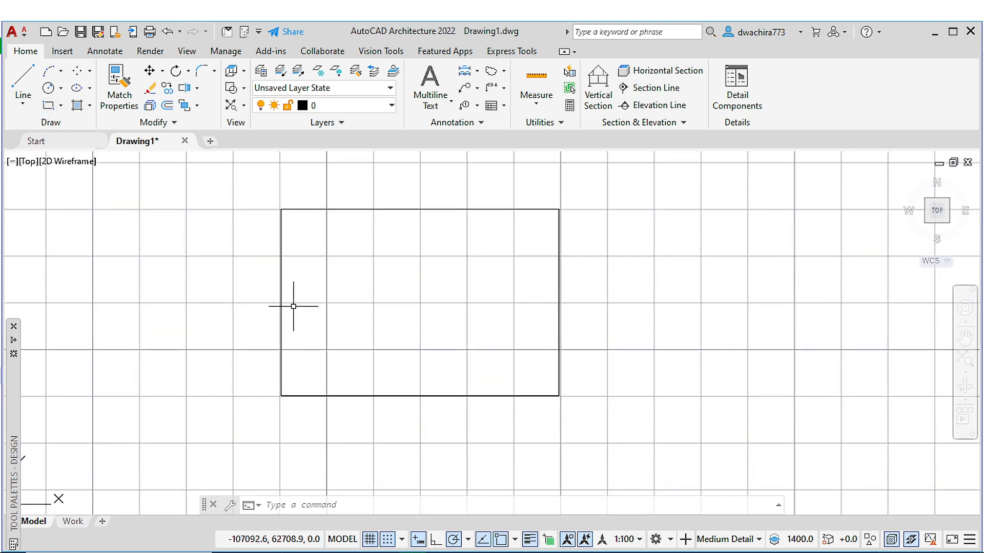
click(358, 209)
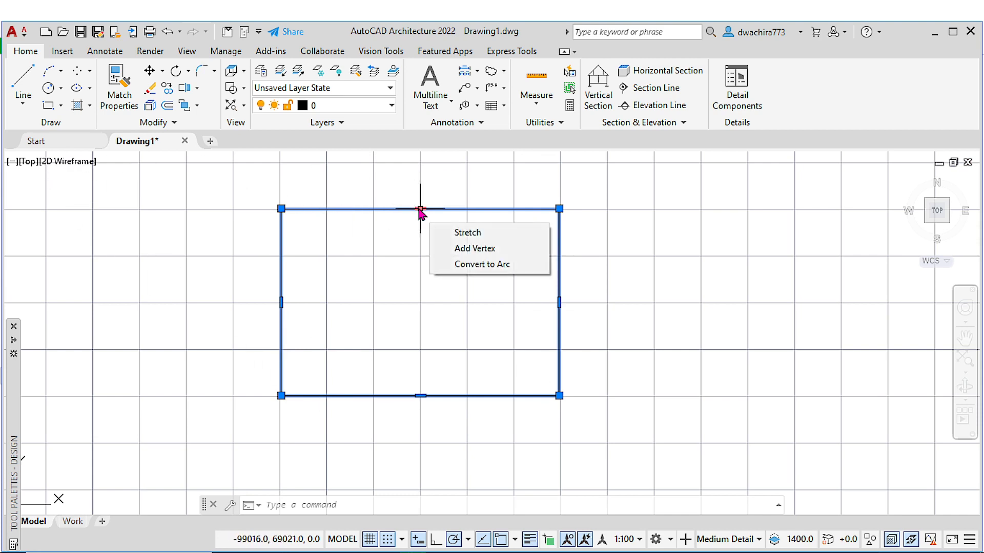
mouse_move(420, 208)
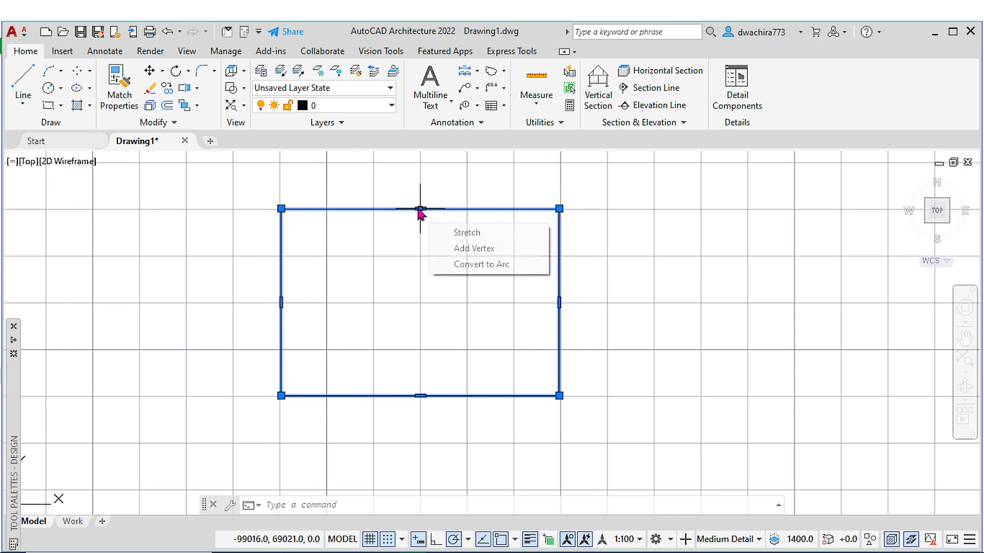
click(476, 264)
click(429, 166)
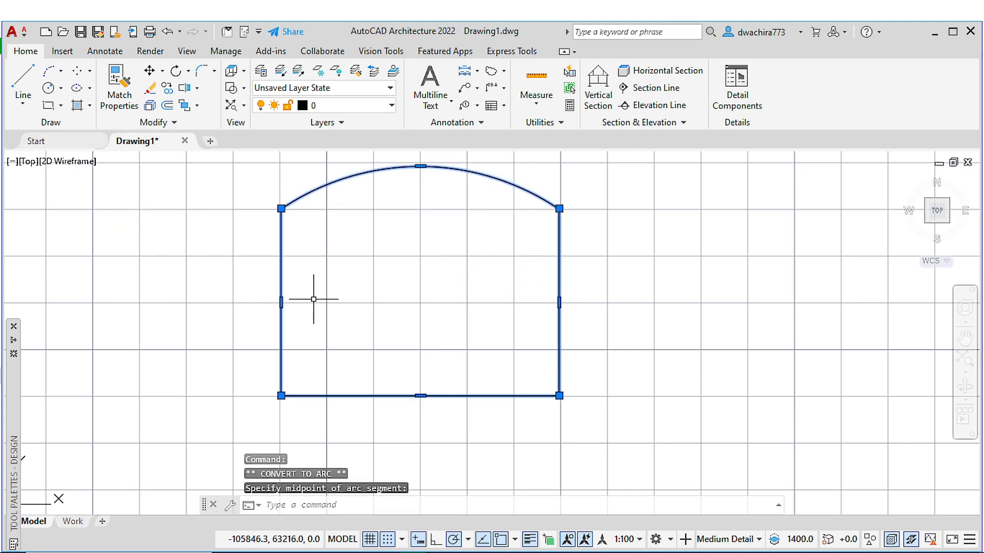
key(ctrl+z)
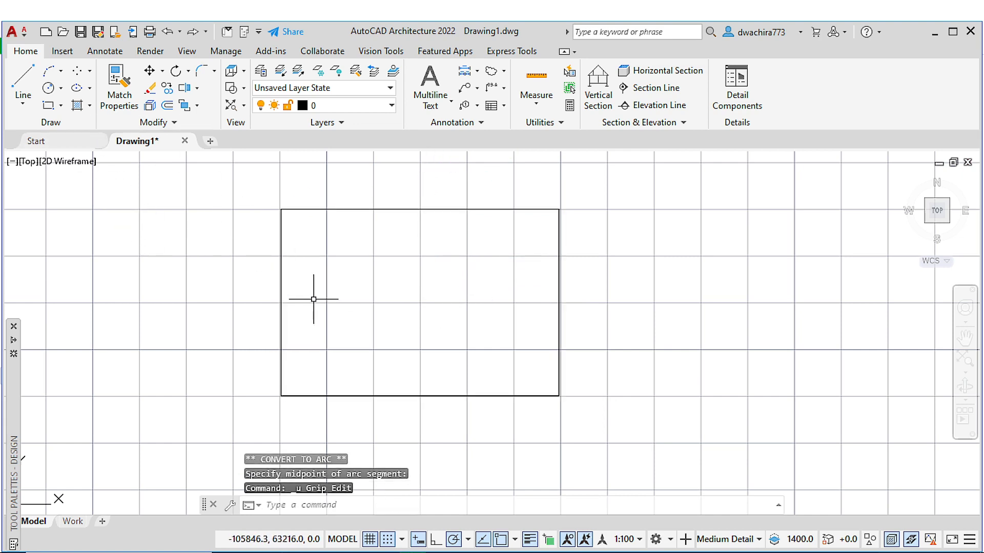
- Explode the rectangle into separate lines, check its upper and right edges by selecting them individually, and clear the selection
click(503, 396)
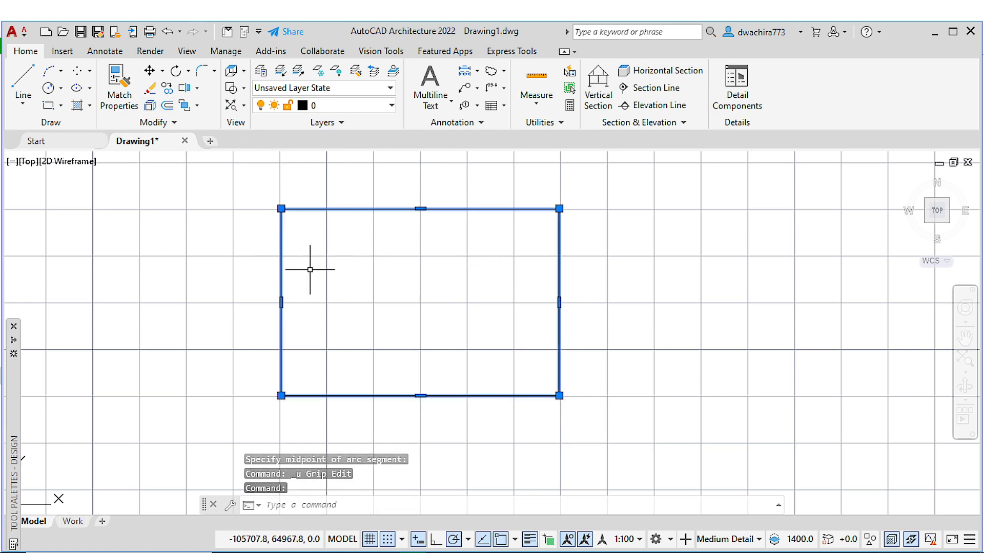
click(150, 107)
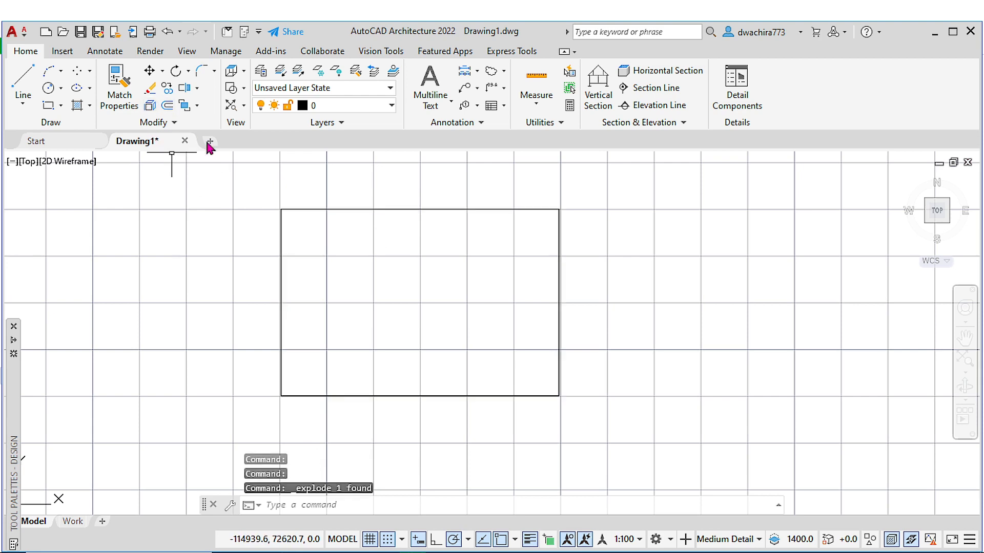
click(312, 205)
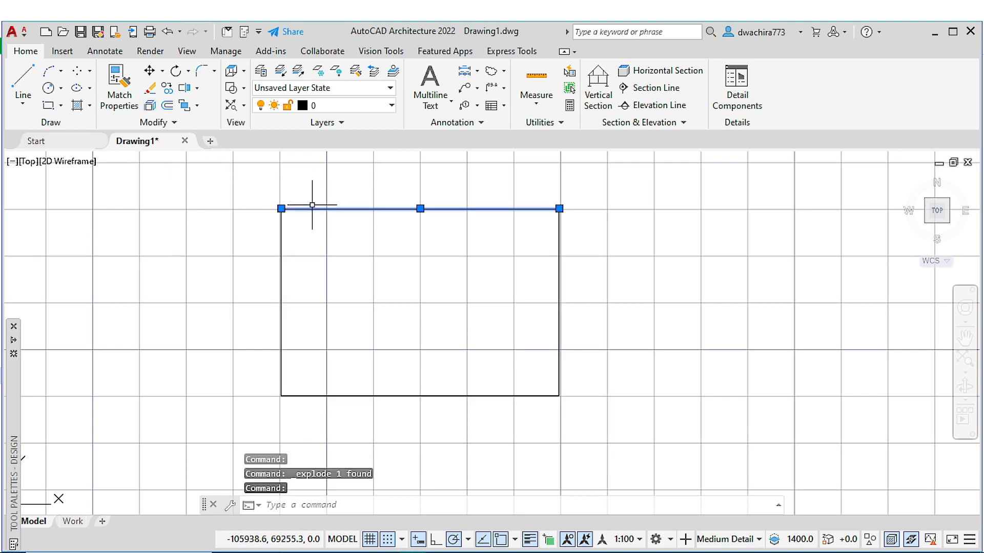
click(560, 273)
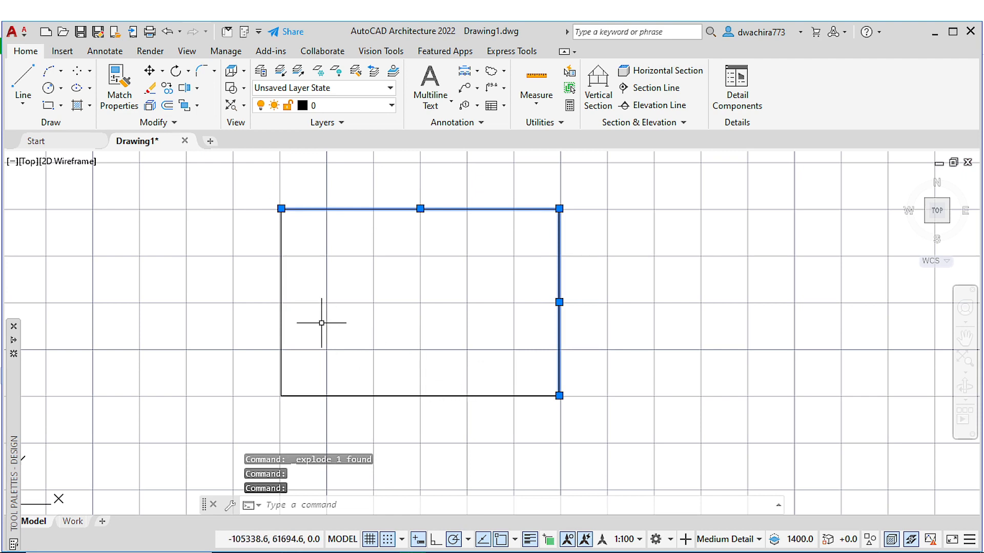
key(Escape)
- Draw a rectangle 14000 wide and 9000 high to the right of the exploded one, and check it by selecting and deselecting it
mouse_move(322, 321)
middle_down()
mouse_move(321, 297)
mouse_move(185, 279)
mouse_move(154, 290)
middle_up()
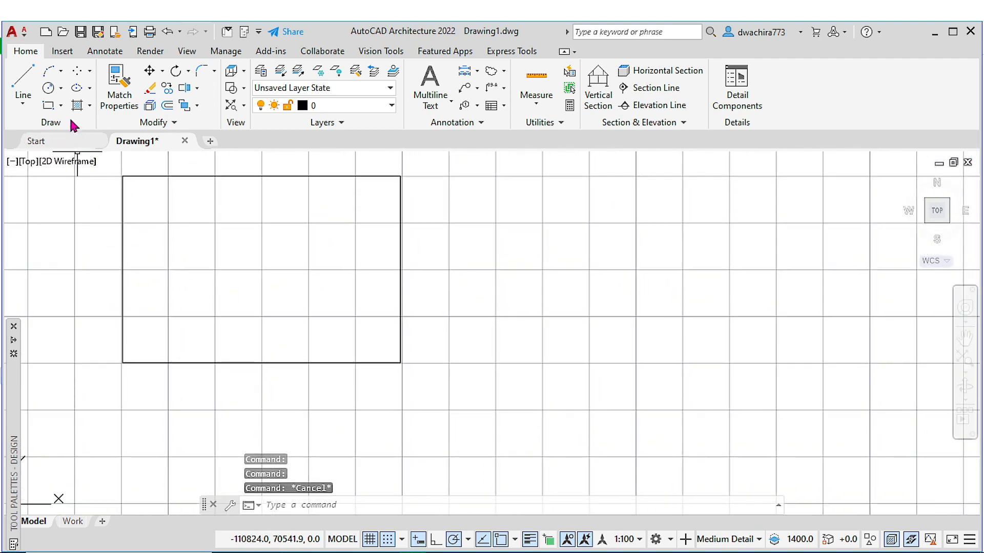
click(48, 105)
middle_drag(453, 238, 335, 239)
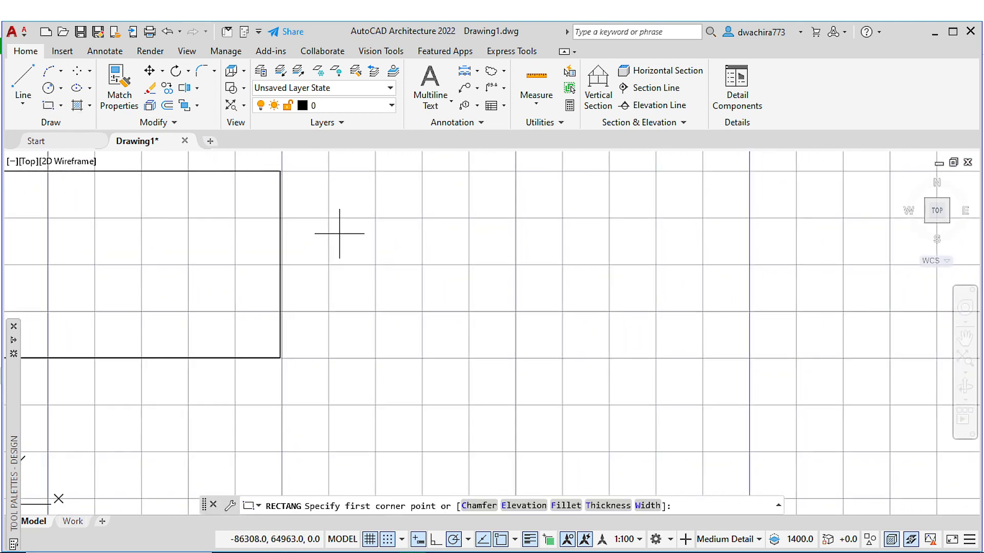
click(374, 172)
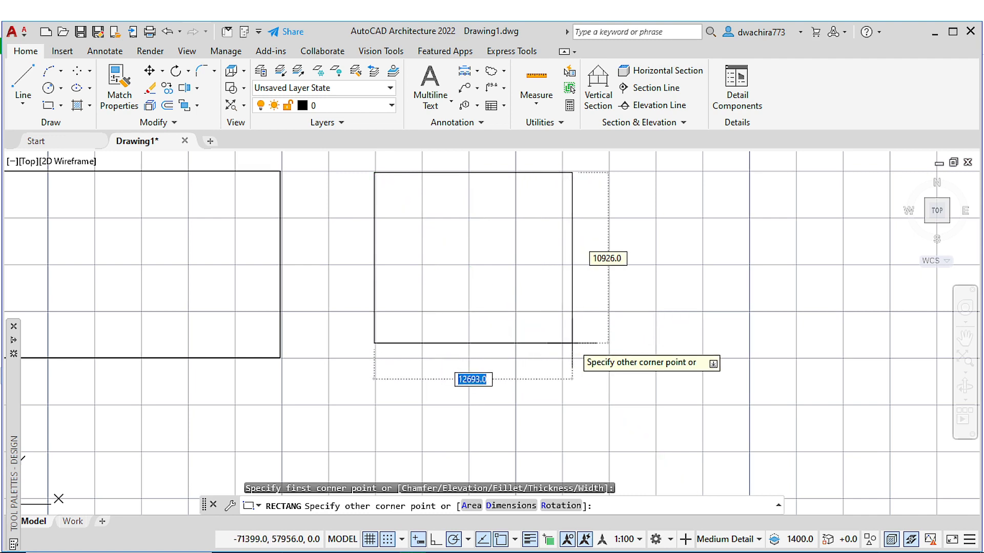
text(14)
key(Tab)
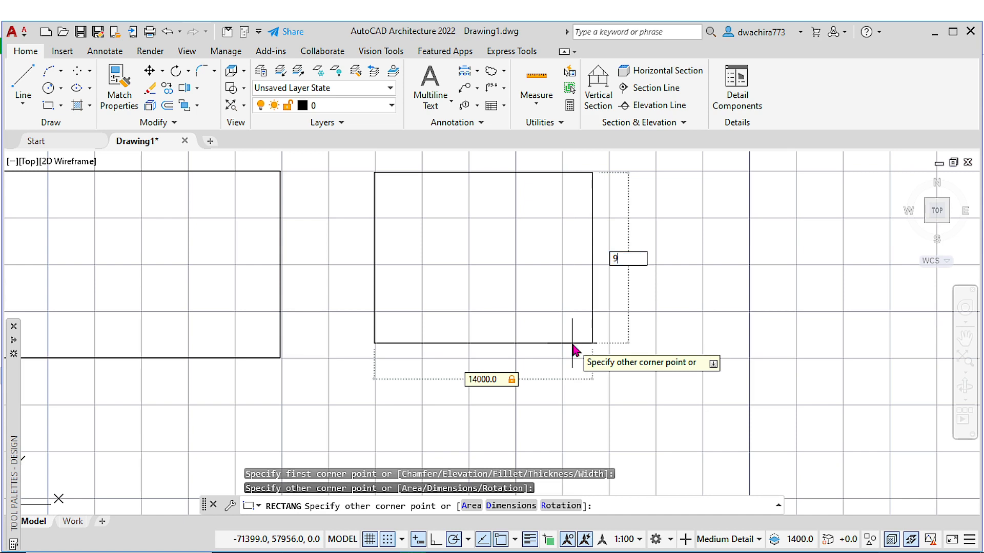
key(Return)
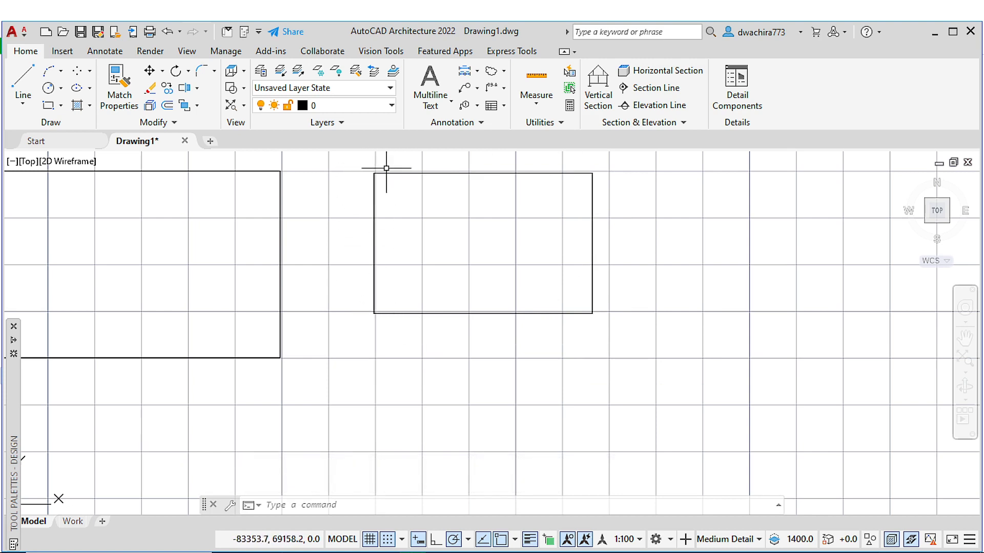
click(497, 314)
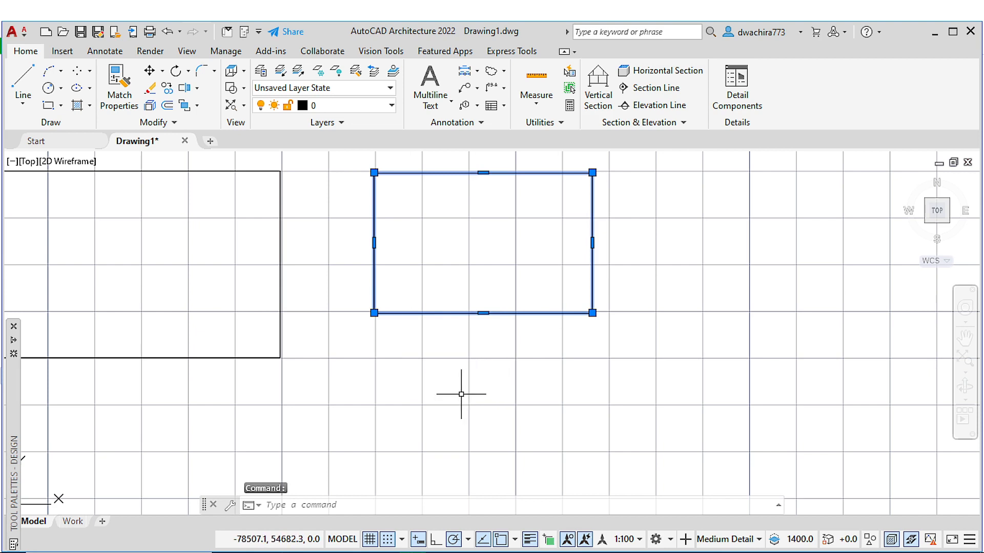
key(Escape)
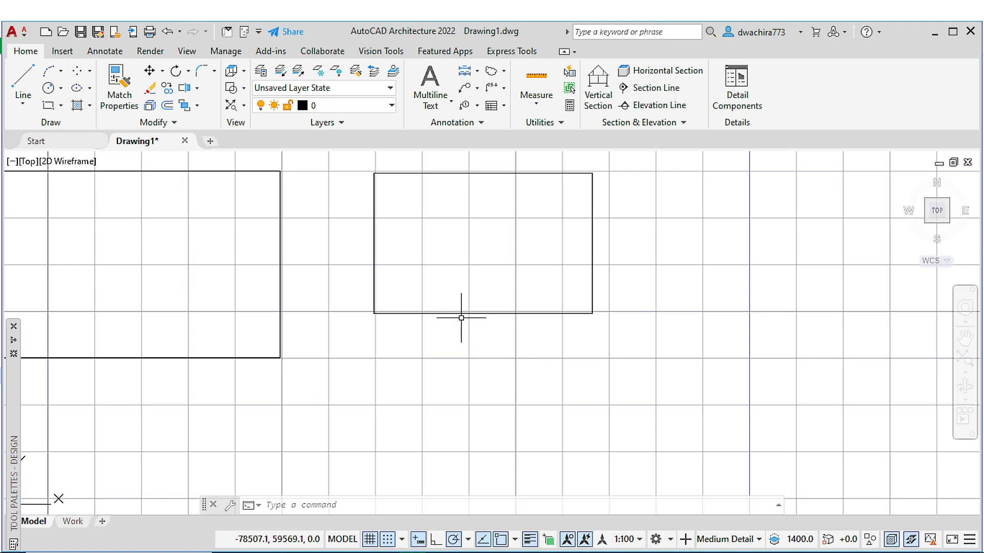
- Draw a third rectangle with a line width of 500 in the empty area to the right of the 14000-wide rectangle
mouse_move(465, 312)
middle_down()
mouse_move(415, 327)
mouse_move(398, 313)
middle_up()
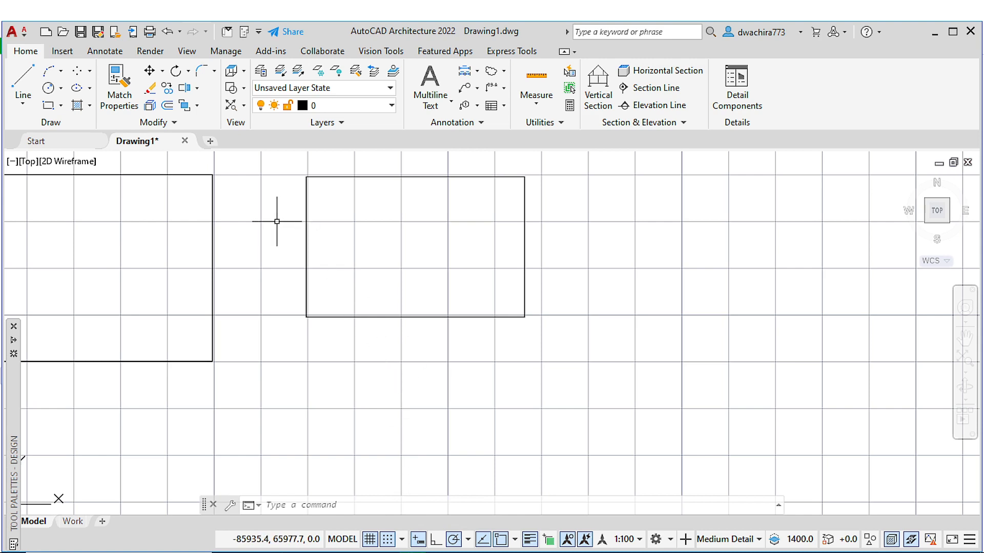
click(62, 107)
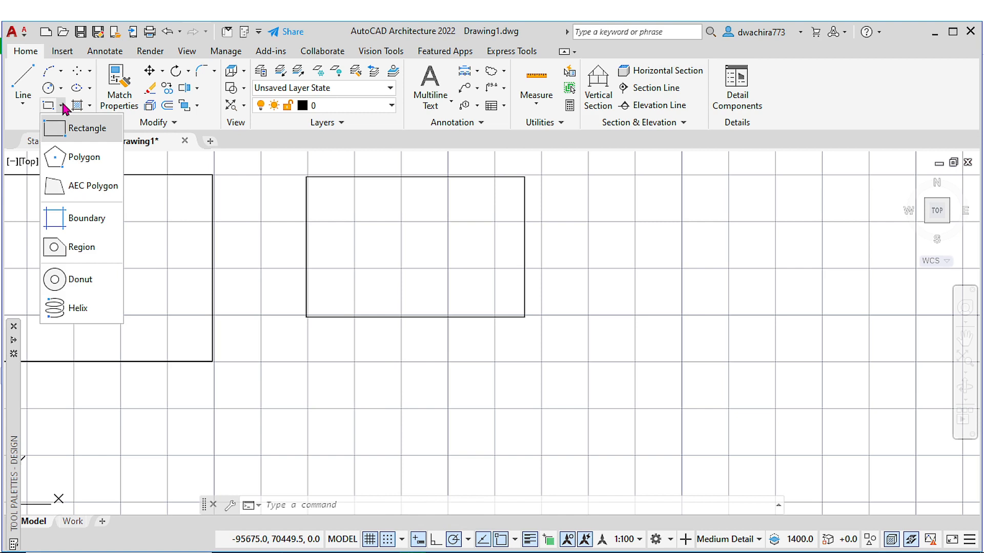
click(60, 127)
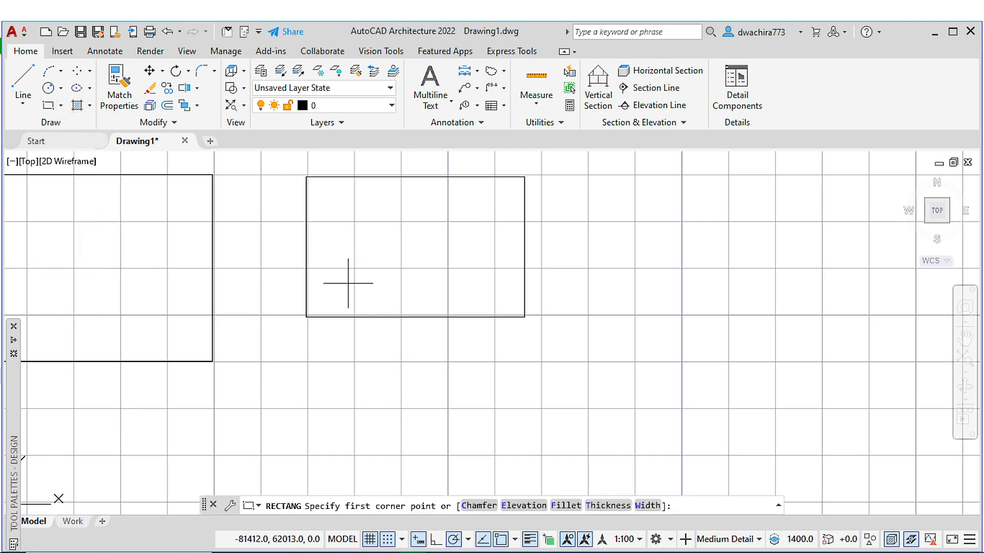
middle_drag(366, 283, 293, 259)
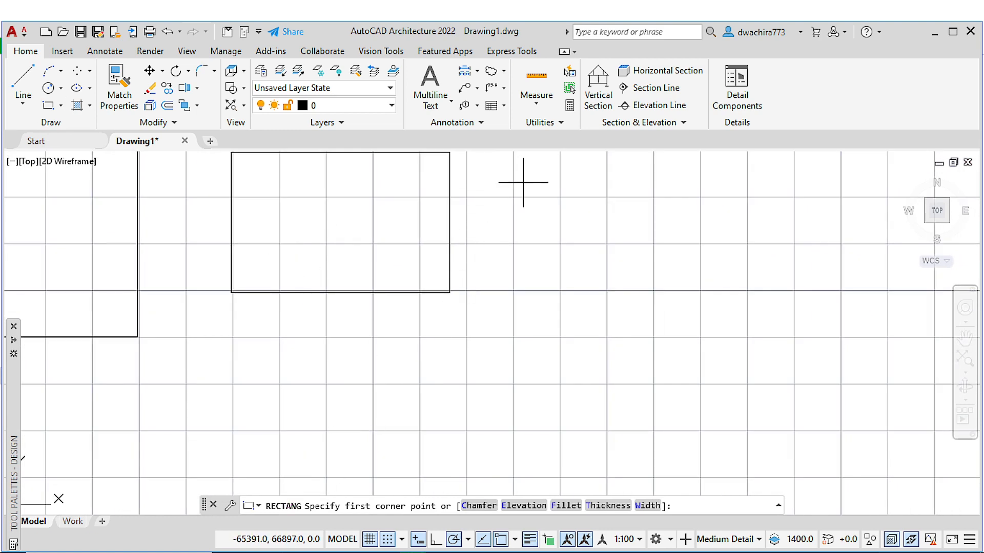
mouse_move(528, 198)
middle_down()
mouse_move(532, 204)
mouse_move(454, 219)
middle_up()
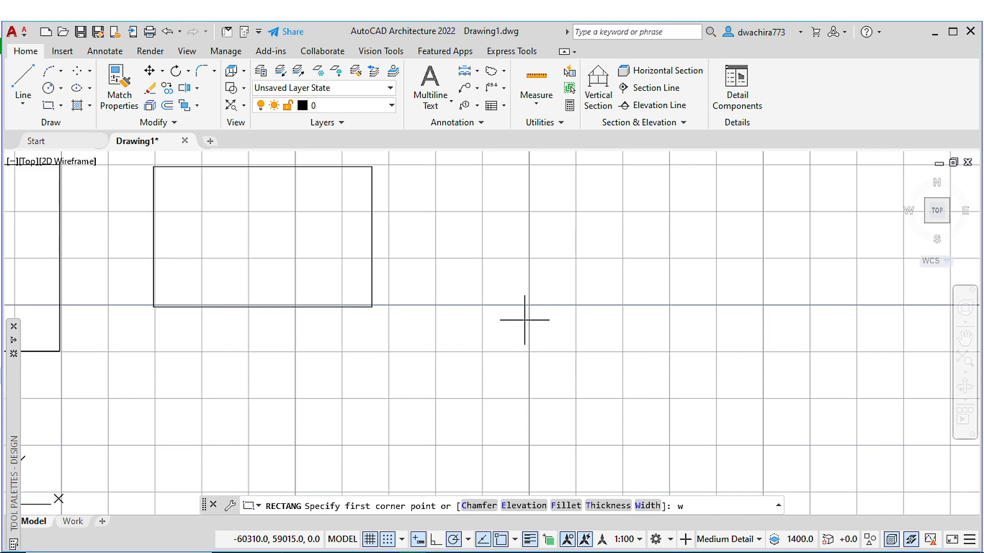
key(Return)
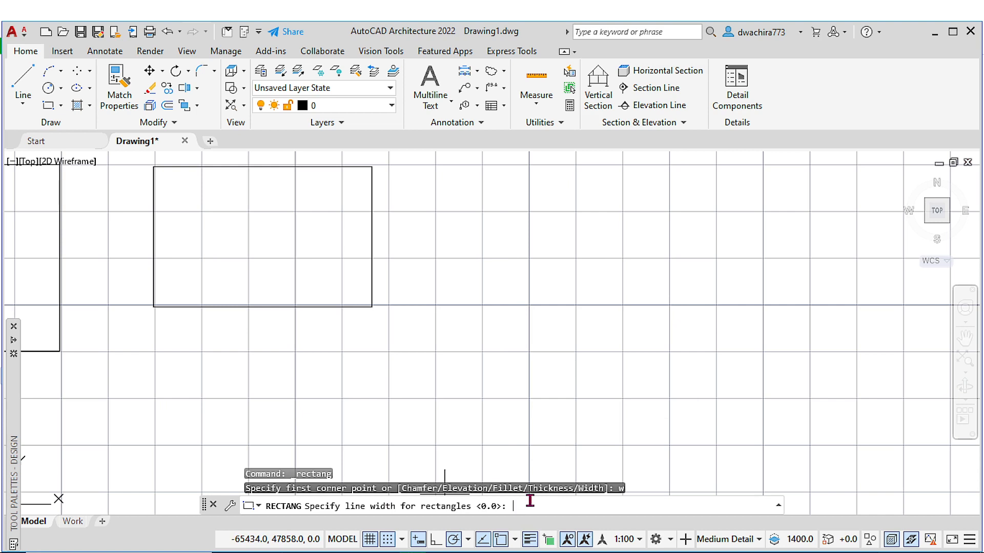
key(Return)
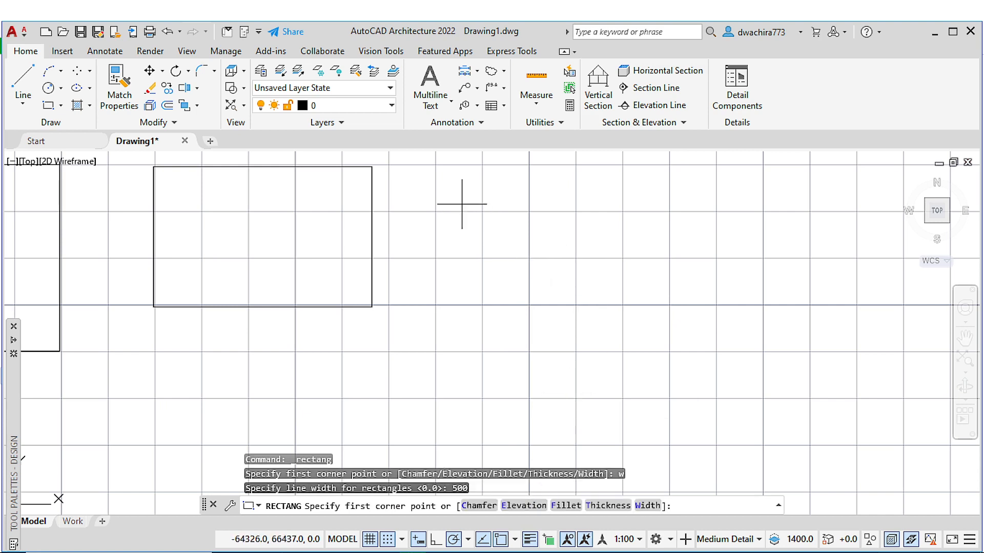
click(461, 188)
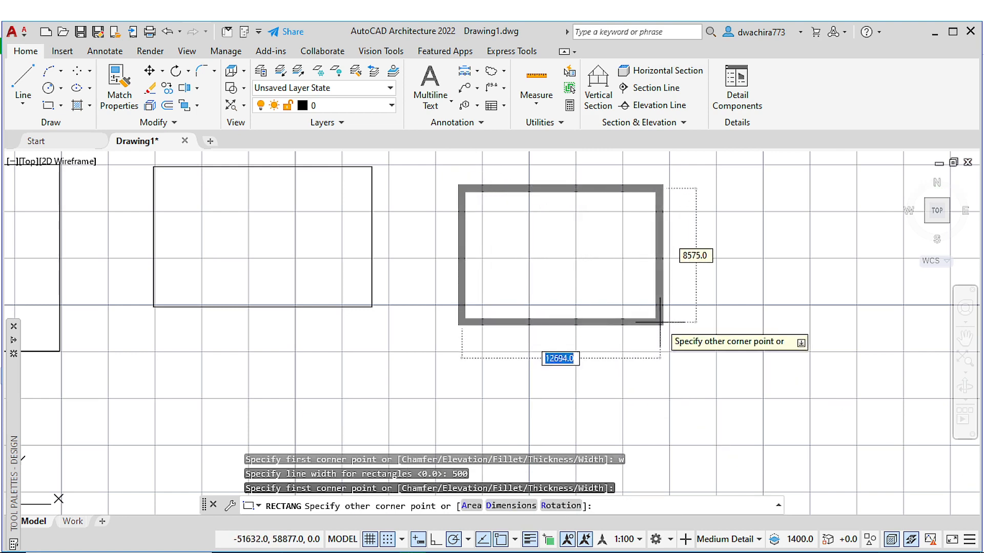
click(693, 335)
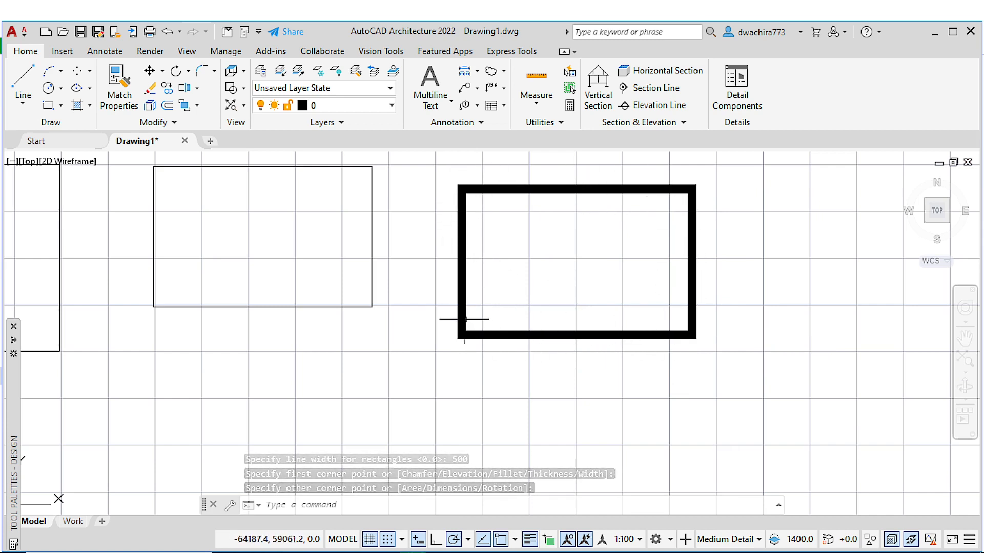
scroll(464, 216, up, 4)
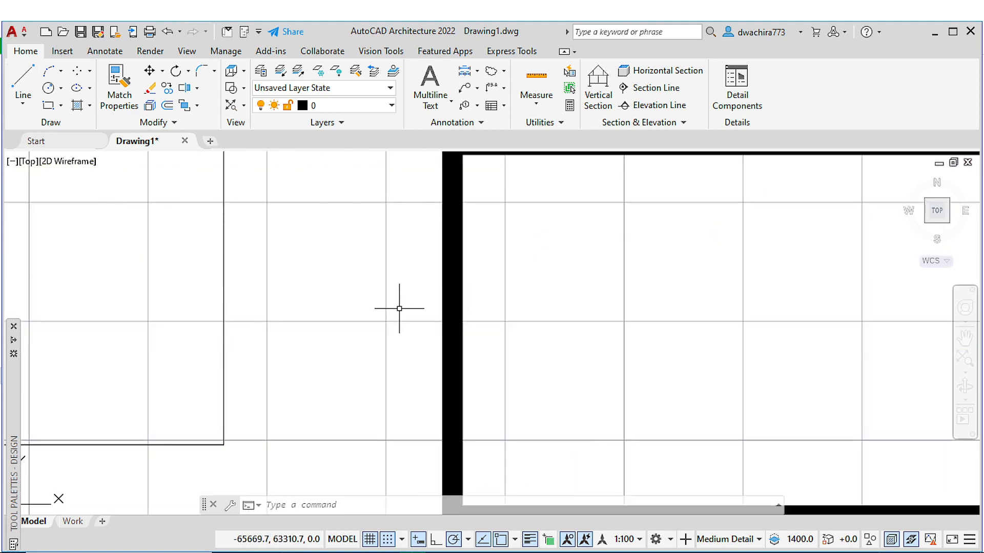
scroll(400, 297, down, 6)
scroll(403, 301, up, 2)
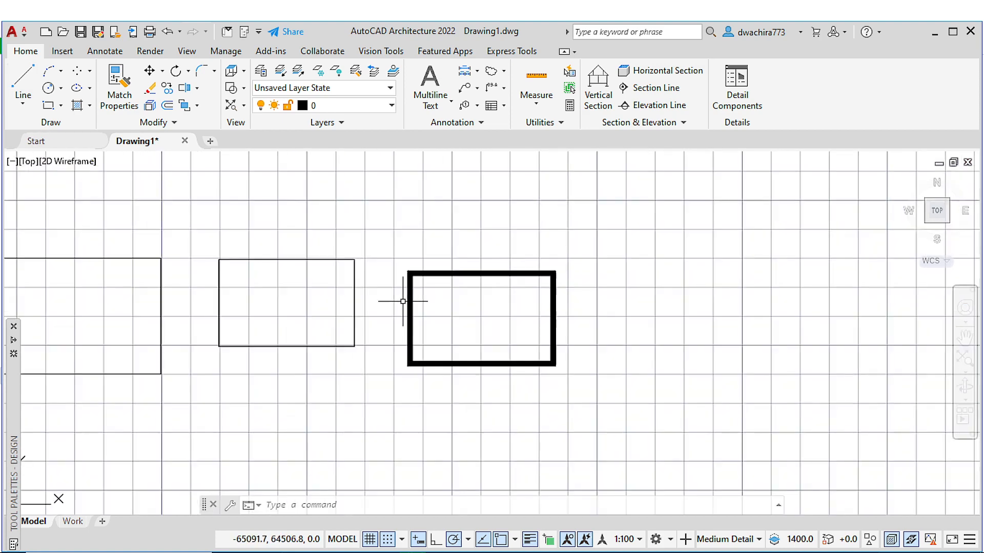
scroll(403, 301, up, 4)
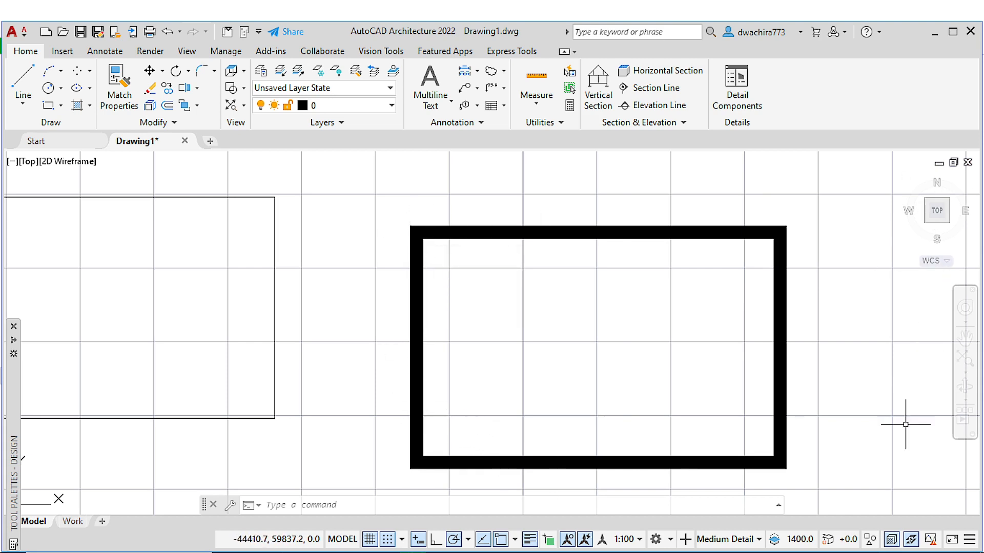
scroll(450, 348, down, 6)
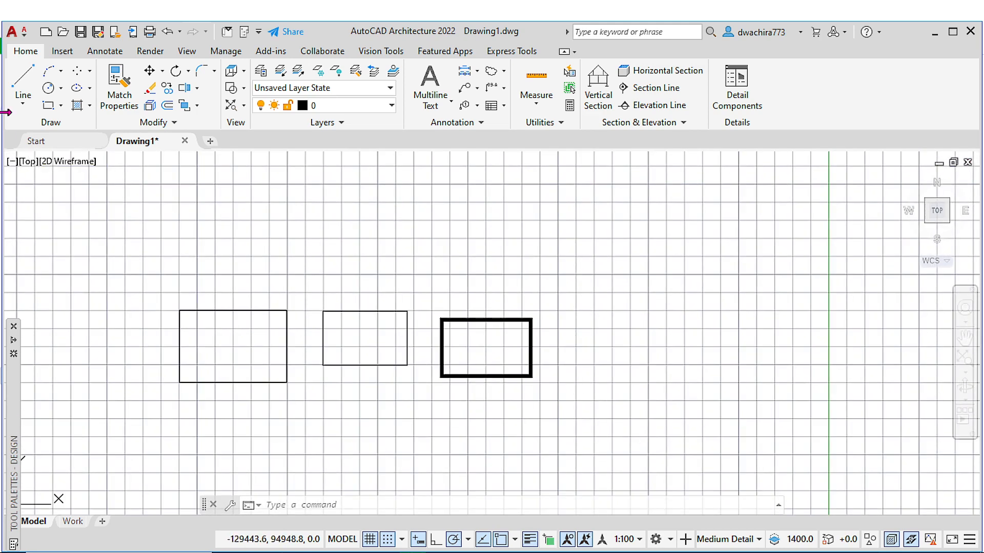
click(46, 107)
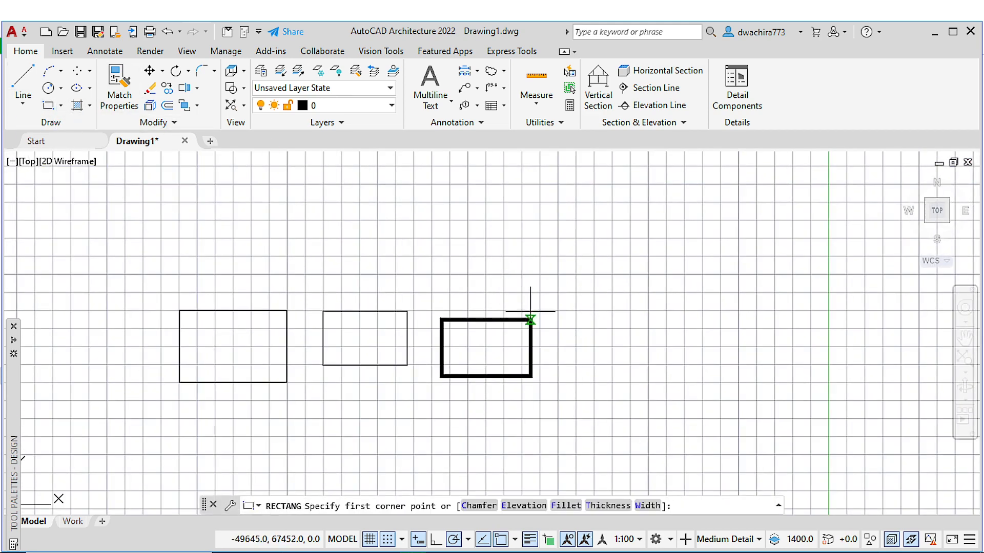
middle_drag(533, 307, 466, 267)
click(497, 279)
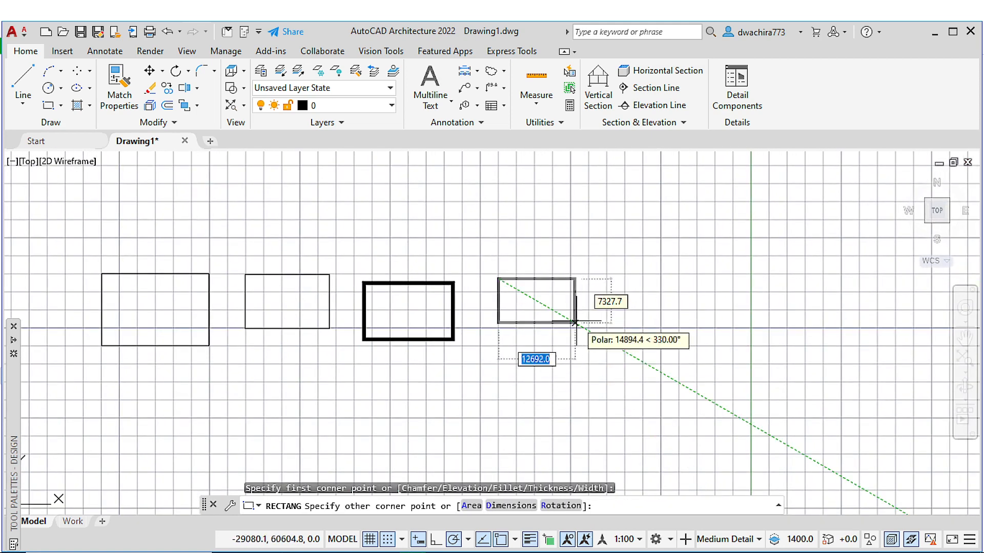
key(Escape)
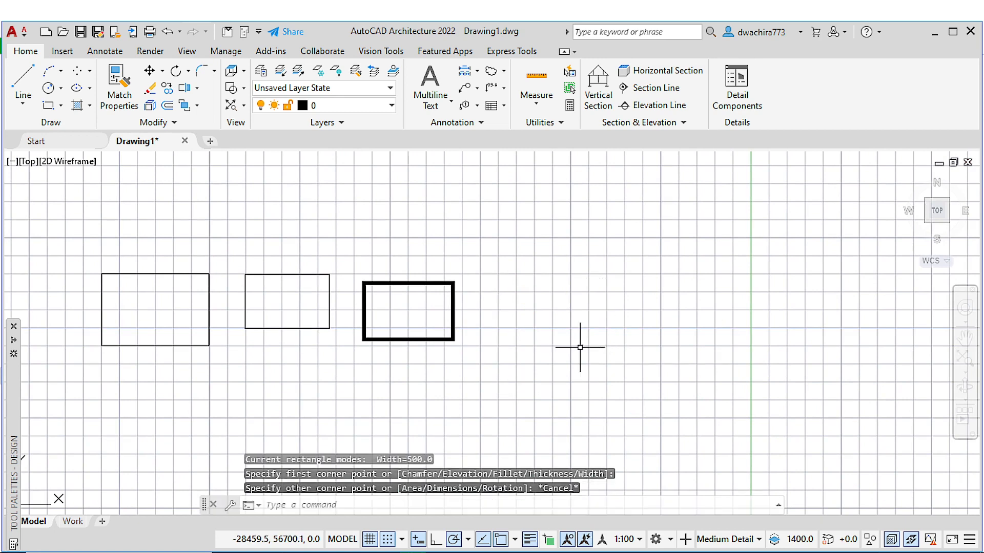
- Reset the rectangle line width to 0 and draw a fourth rectangle to the right of the thick-outlined one
click(48, 105)
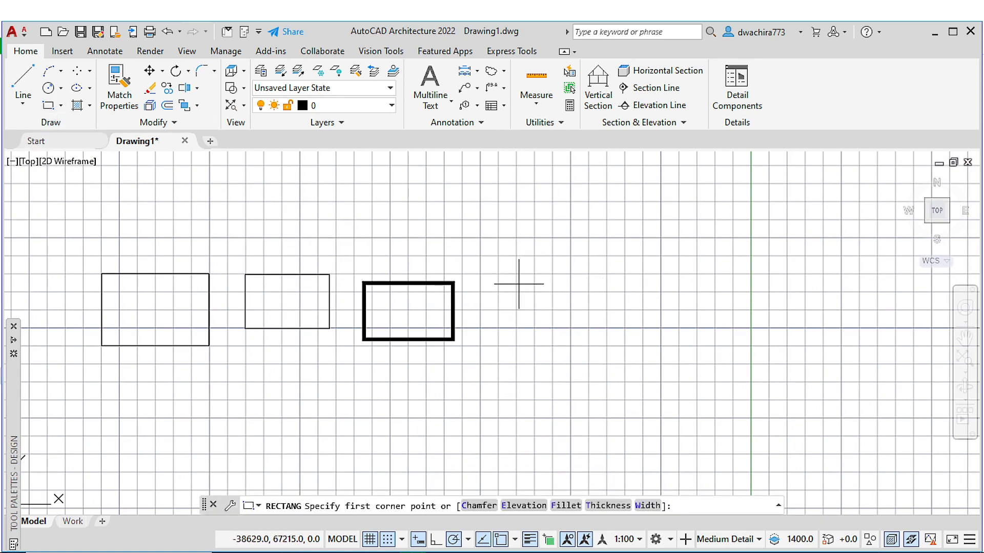
click(641, 506)
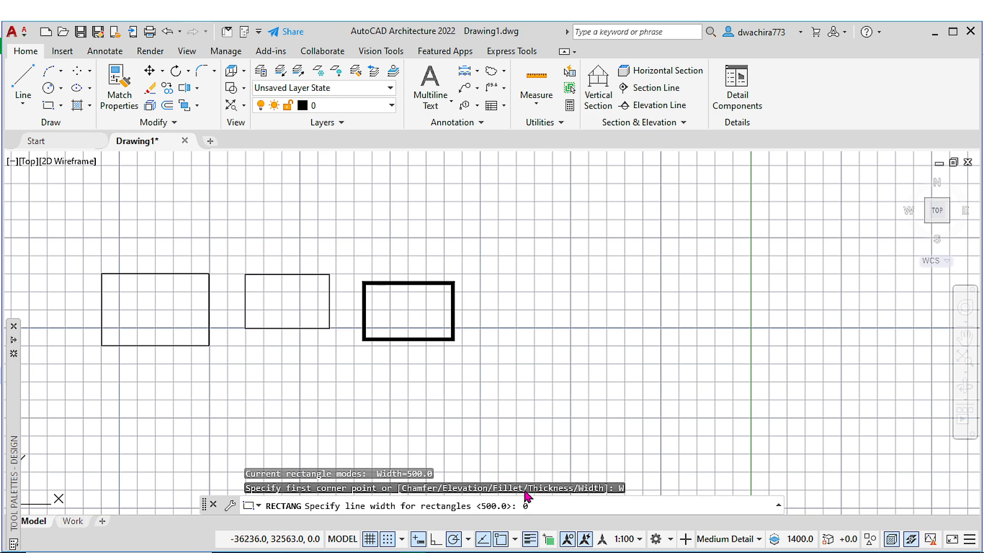
key(Return)
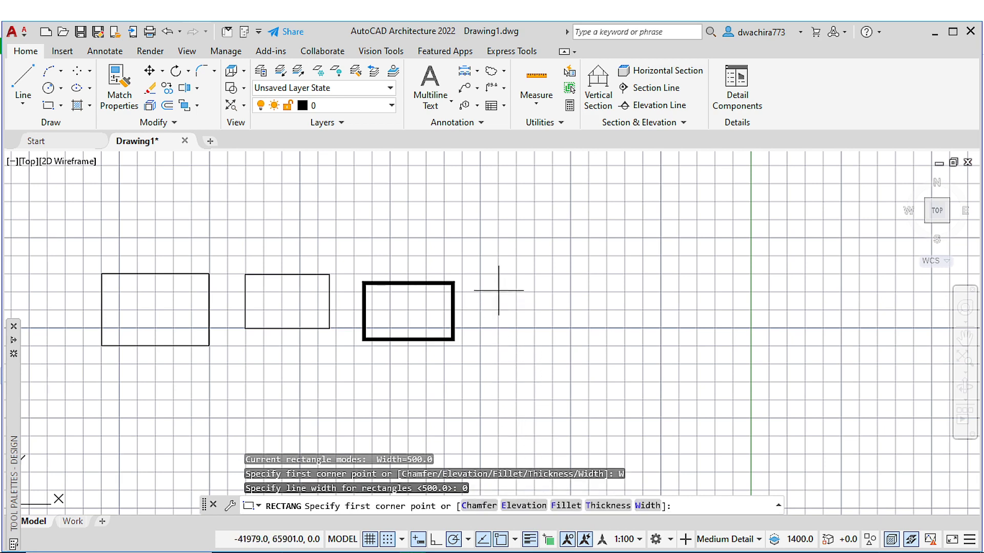
click(491, 253)
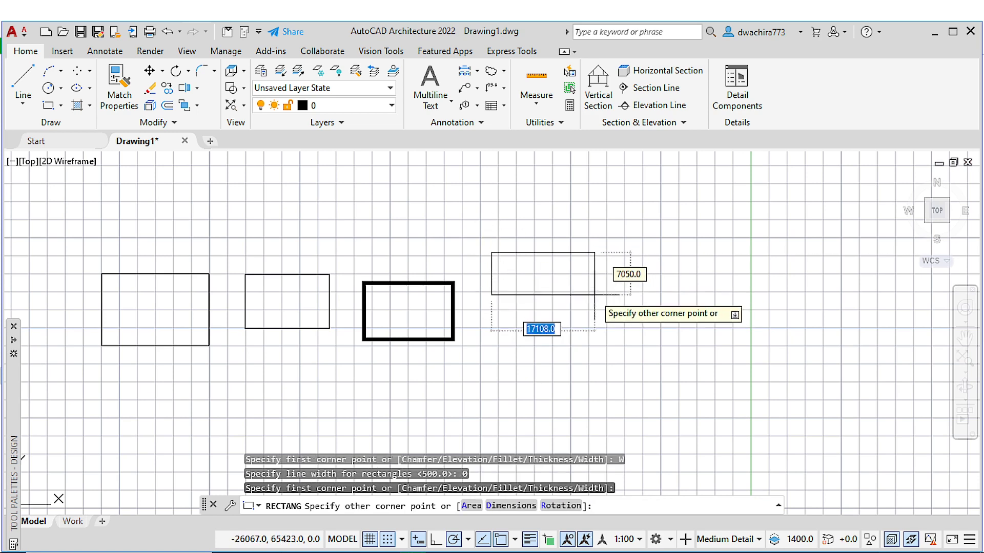
click(578, 303)
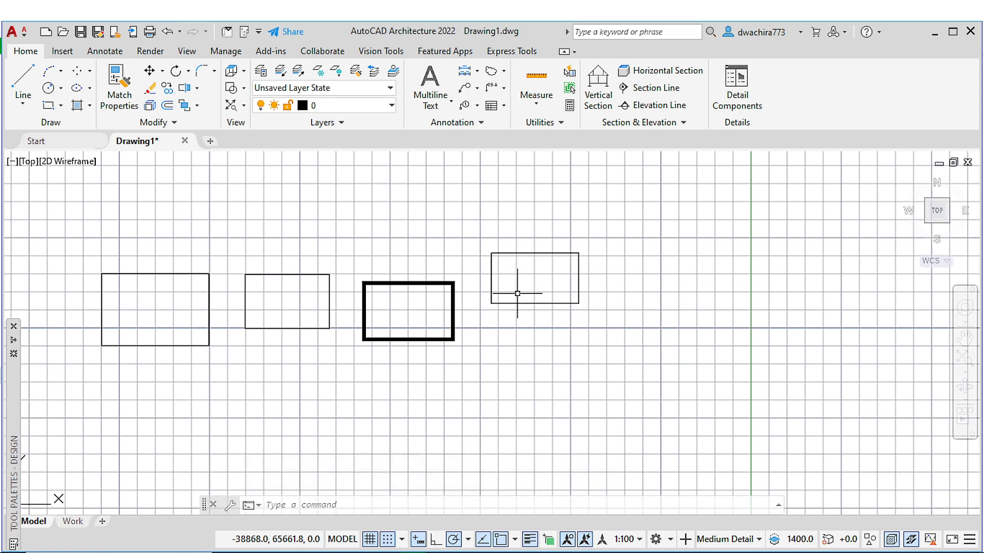
- Draw a rectangle with a thickness of 4000 directly below the fourth rectangle, at roughly the same size
key(Return)
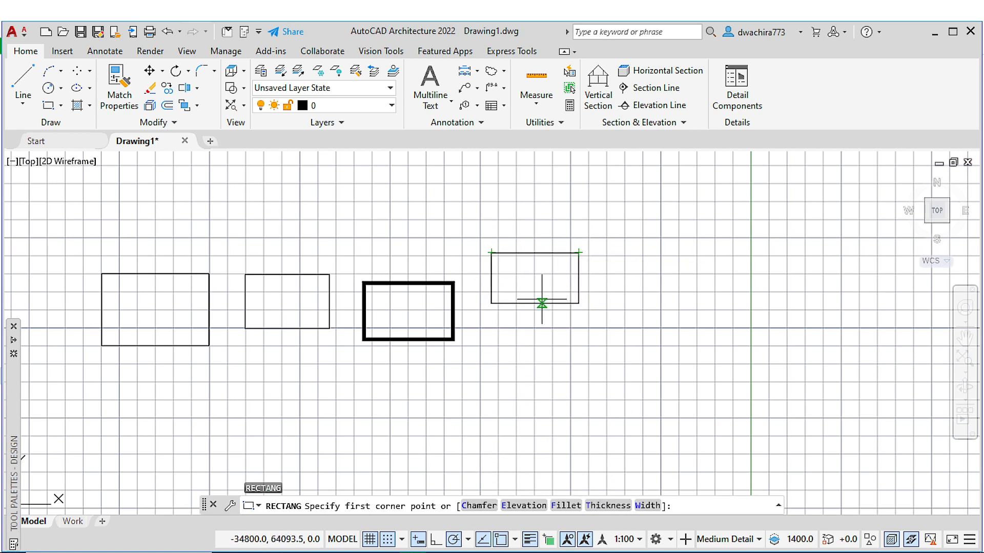
middle_drag(516, 323, 501, 286)
scroll(502, 294, up, 6)
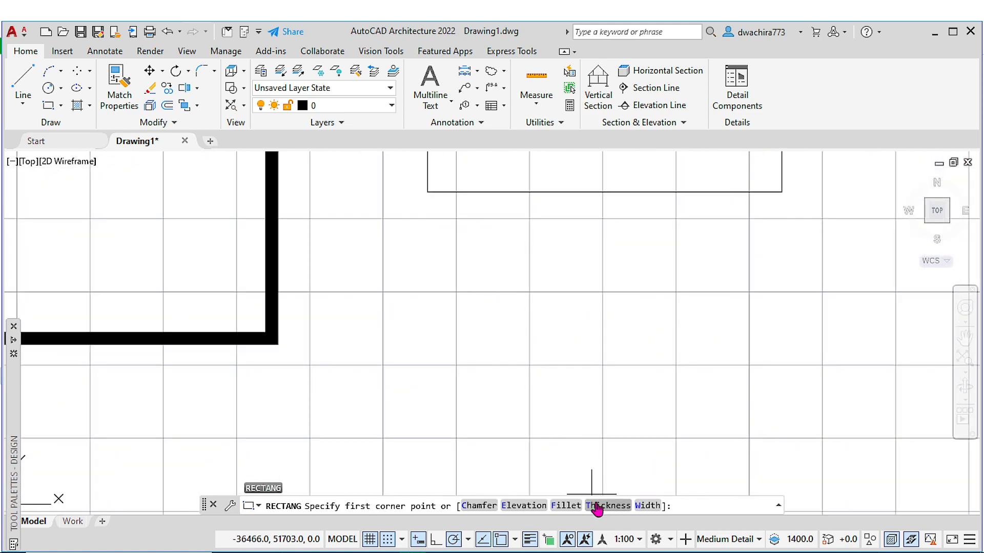
scroll(537, 404, down, 6)
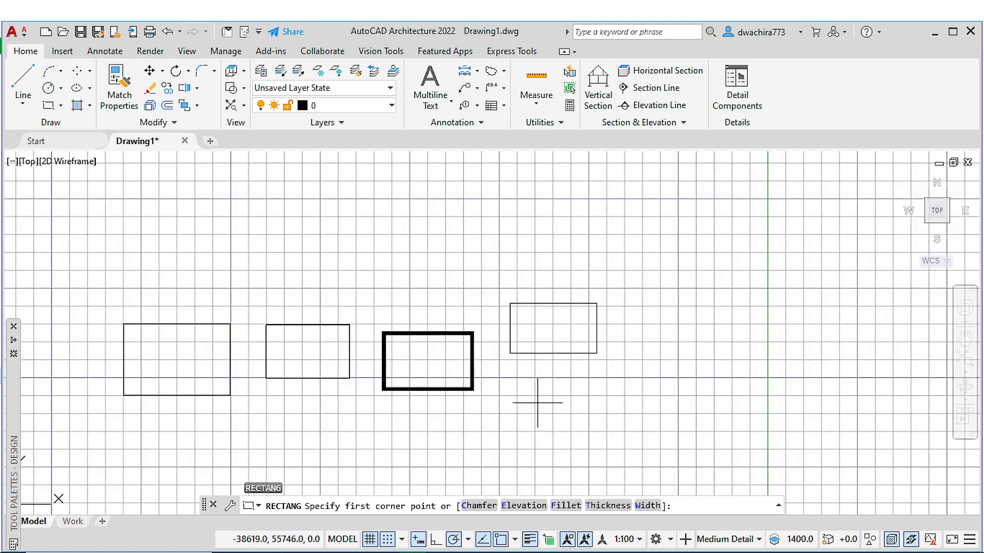
scroll(538, 400, up, 4)
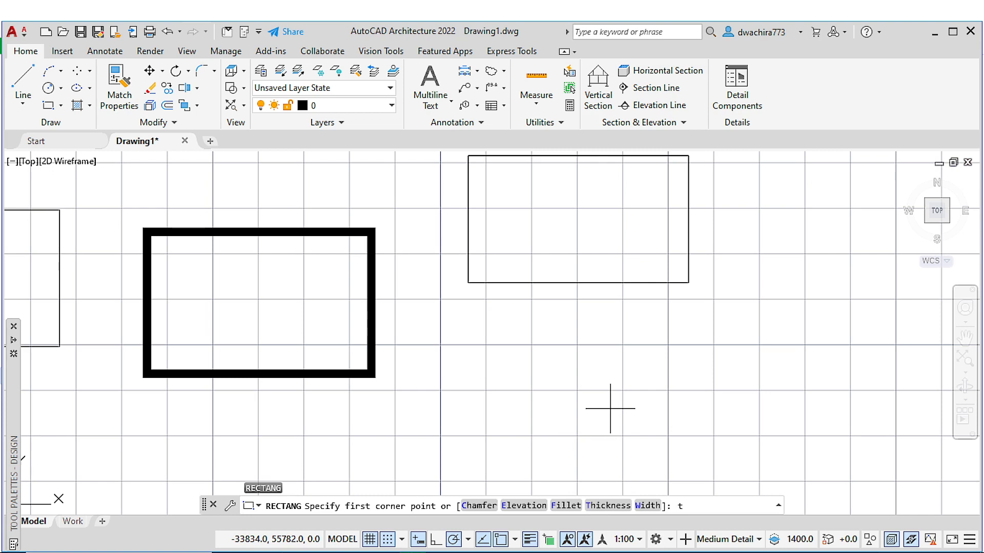
key(Return)
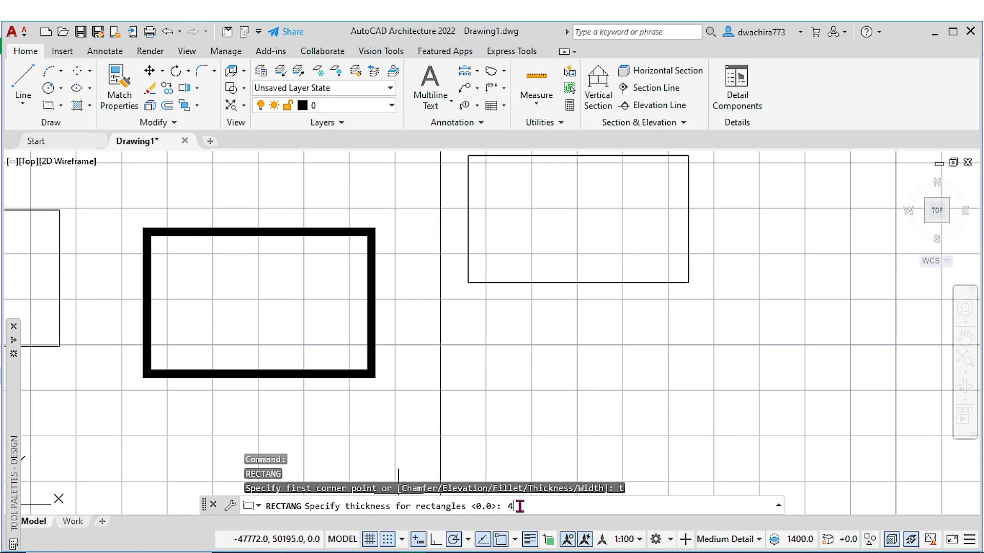
key(Return)
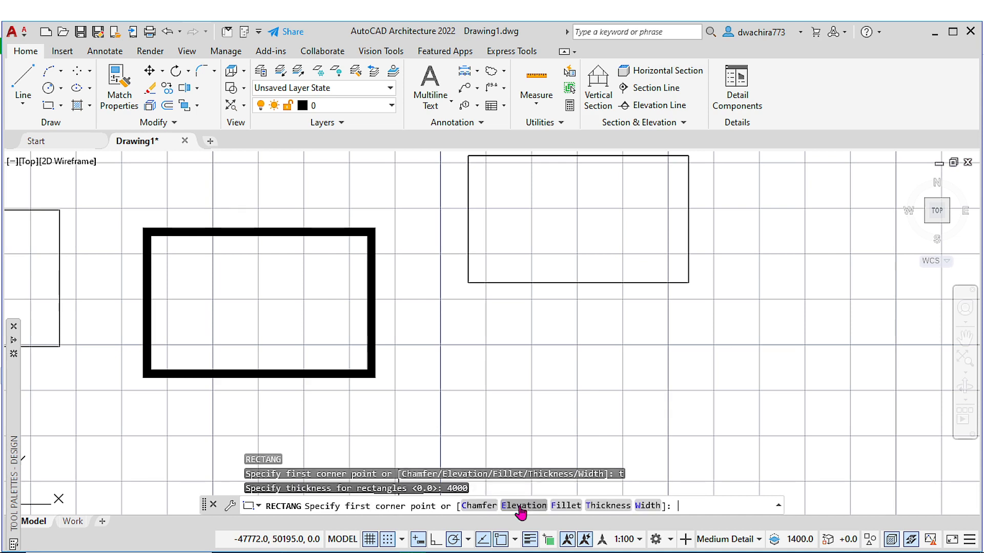
click(466, 327)
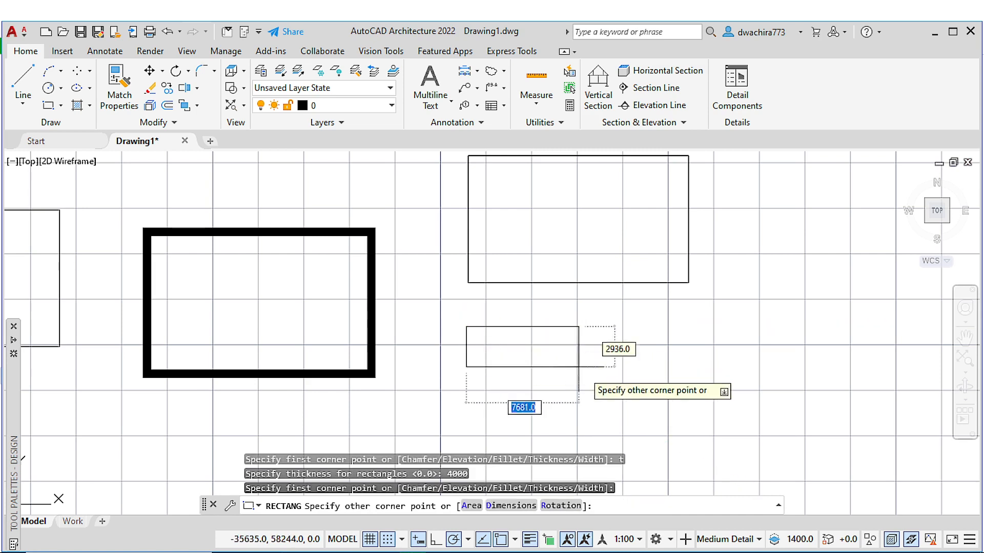
click(689, 455)
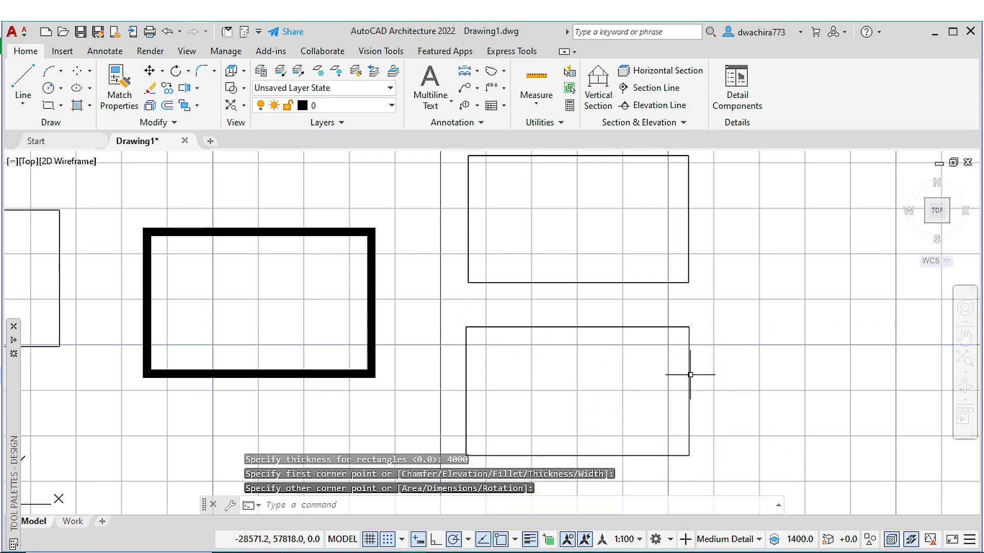
- Switch to the SW isometric view and select the rectangle with thickness to examine its vertical edges and corners up close
click(927, 222)
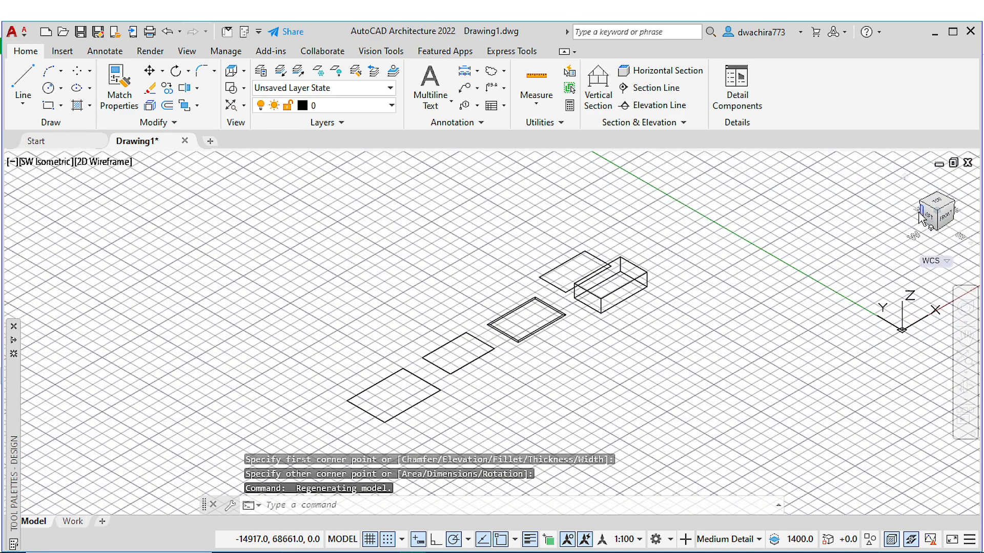
scroll(589, 290, up, 5)
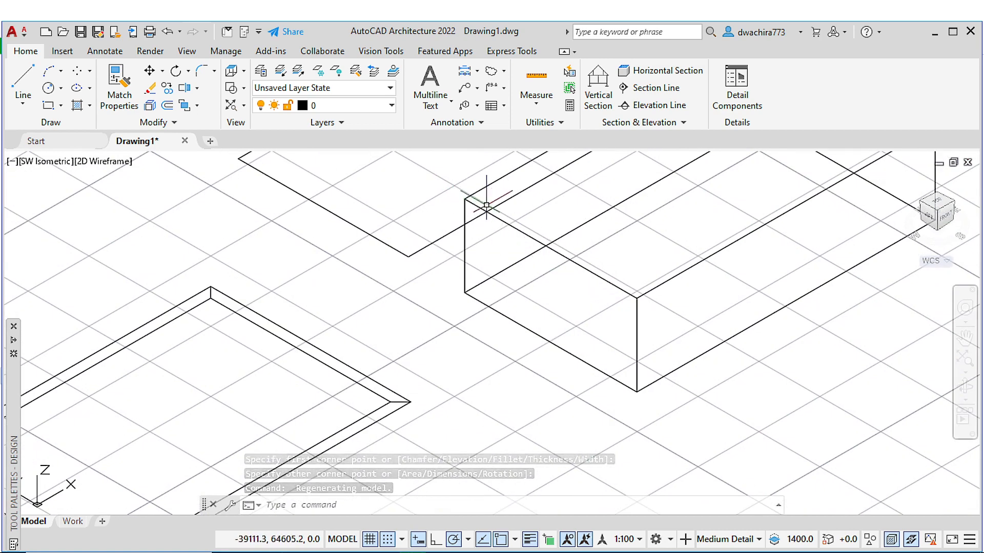
click(588, 269)
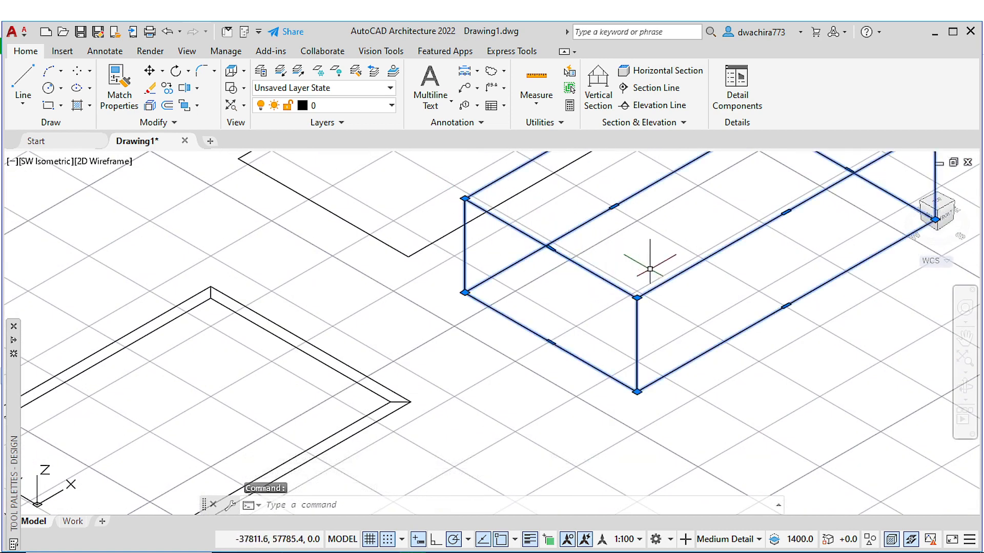
scroll(636, 359, down, 6)
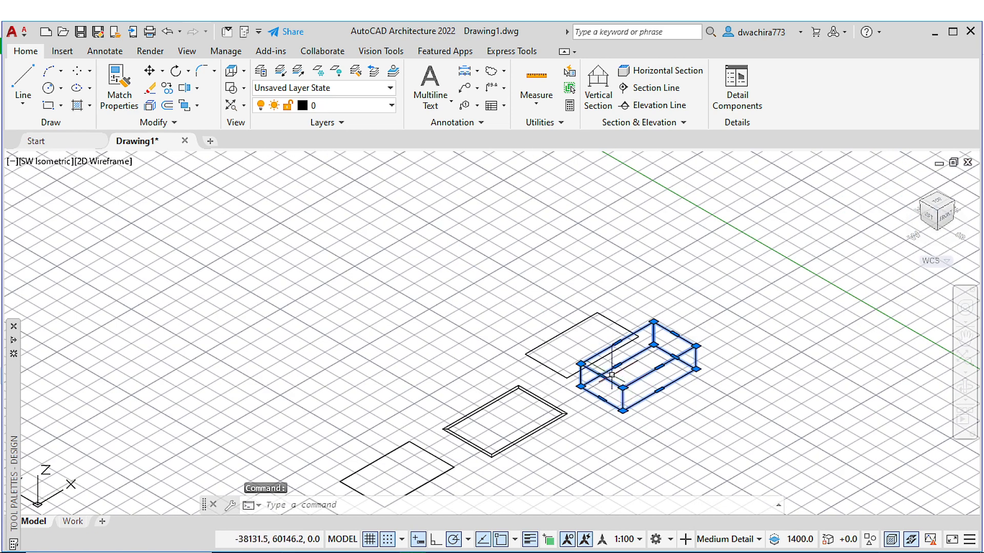
scroll(614, 377, up, 6)
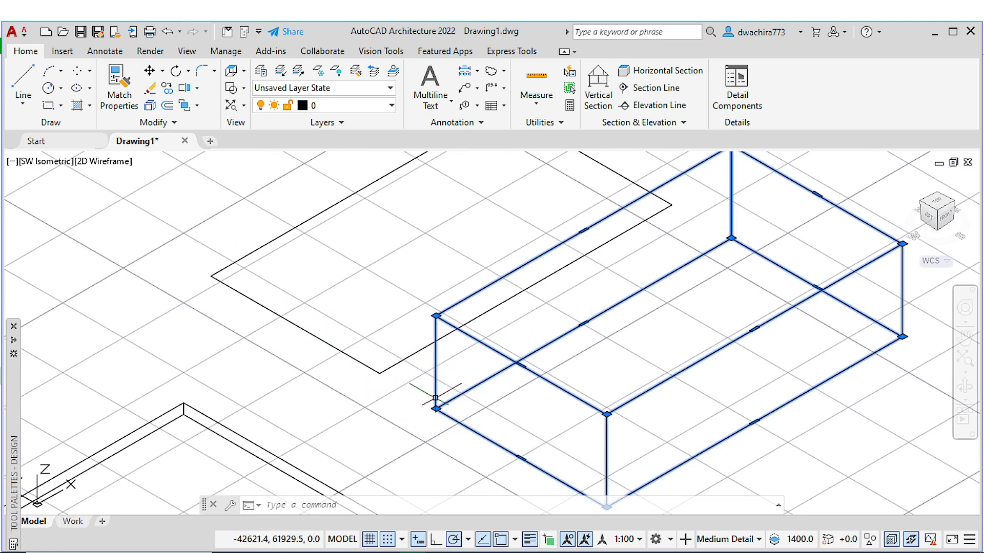
scroll(437, 327, up, 4)
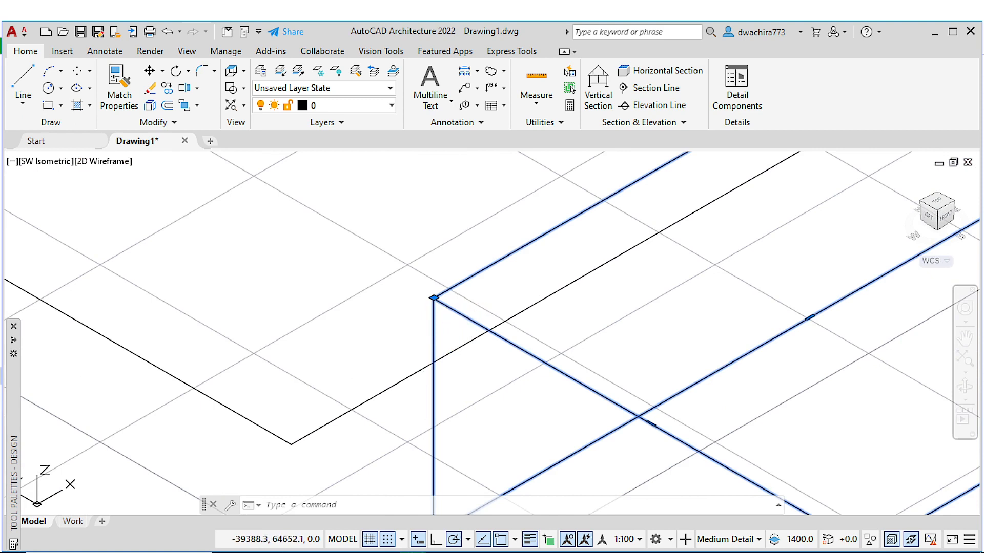
middle_drag(457, 306, 441, 215)
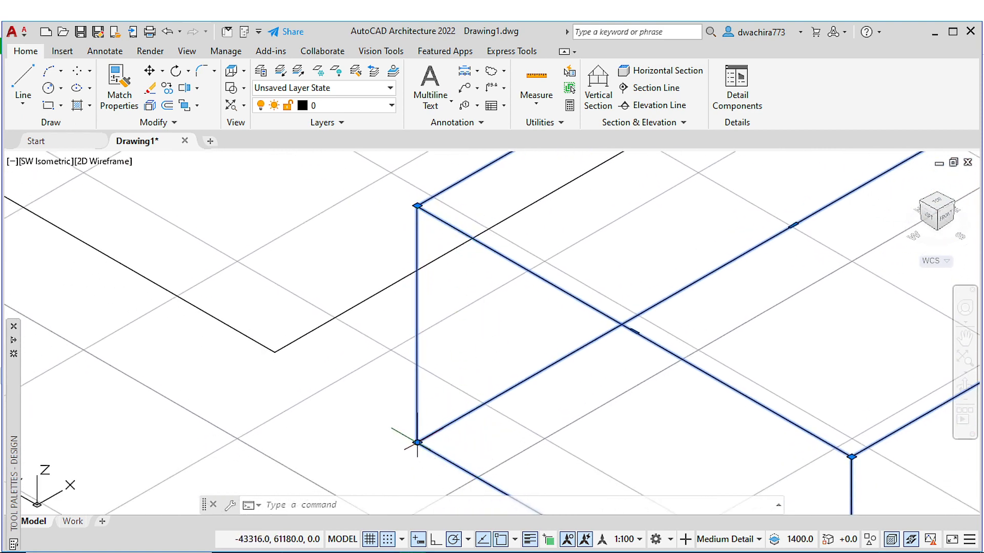
scroll(465, 354, down, 6)
middle_drag(465, 353, 458, 318)
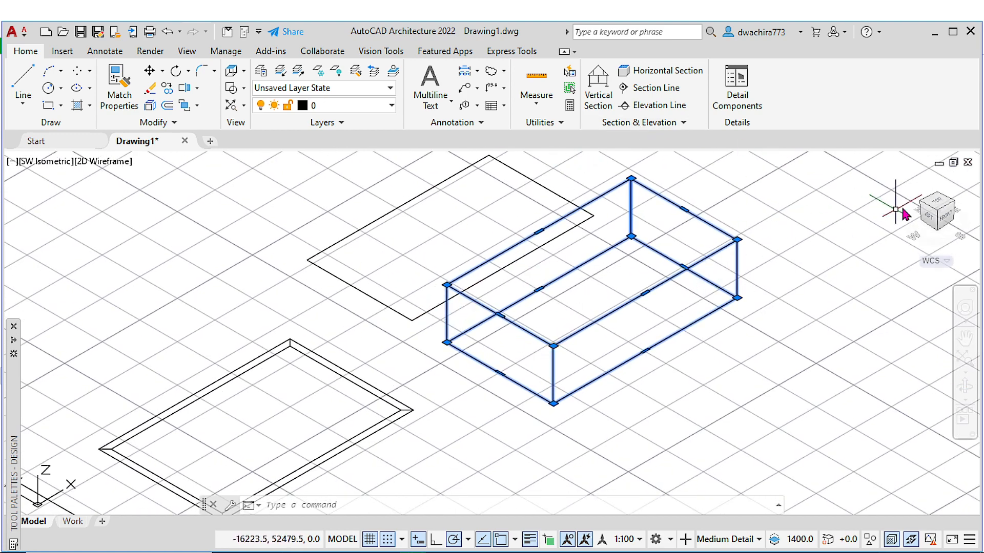
- Return to the top view and clear the selection of the rectangle with thickness
click(937, 203)
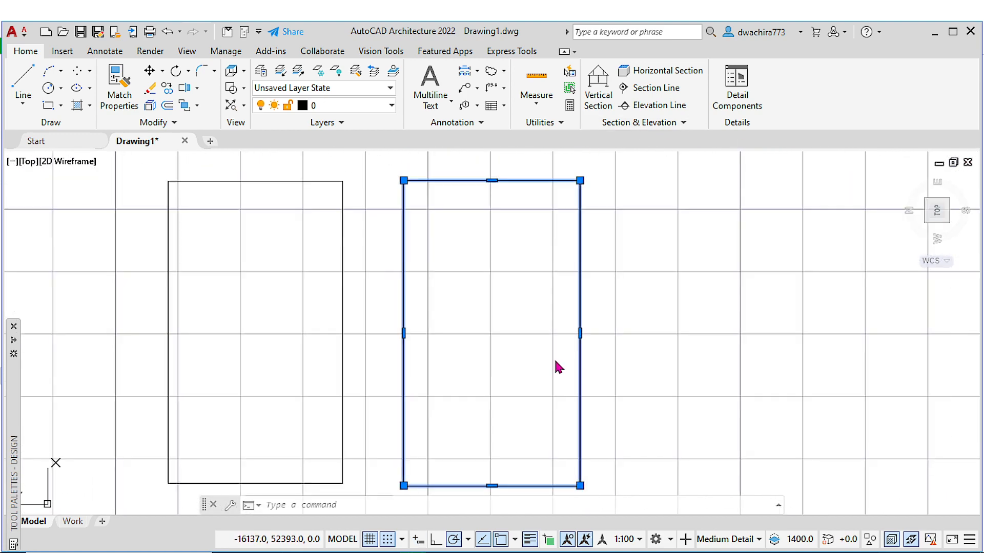
key(Escape)
scroll(541, 248, down, 2)
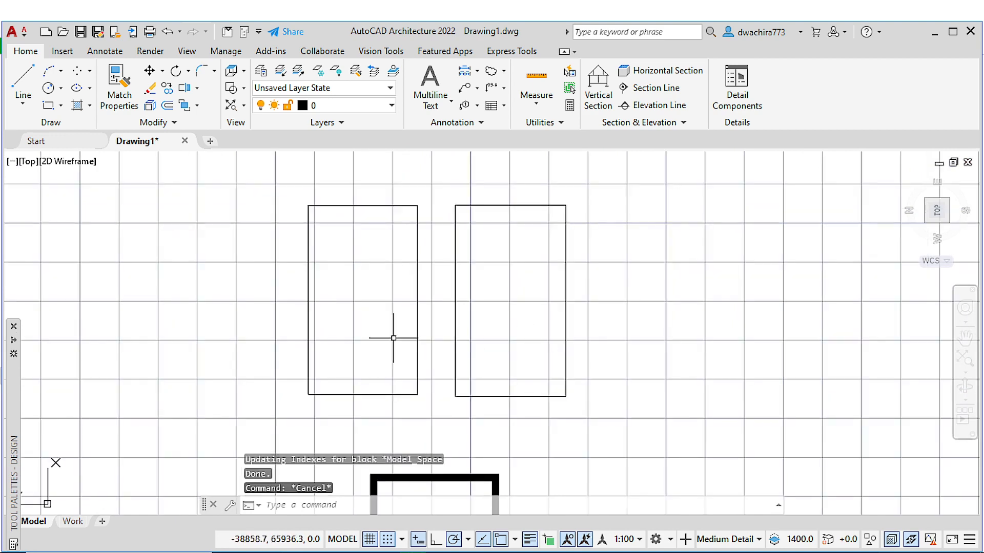
- Start a new rectangle and reset the rectangle thickness to 0
click(51, 108)
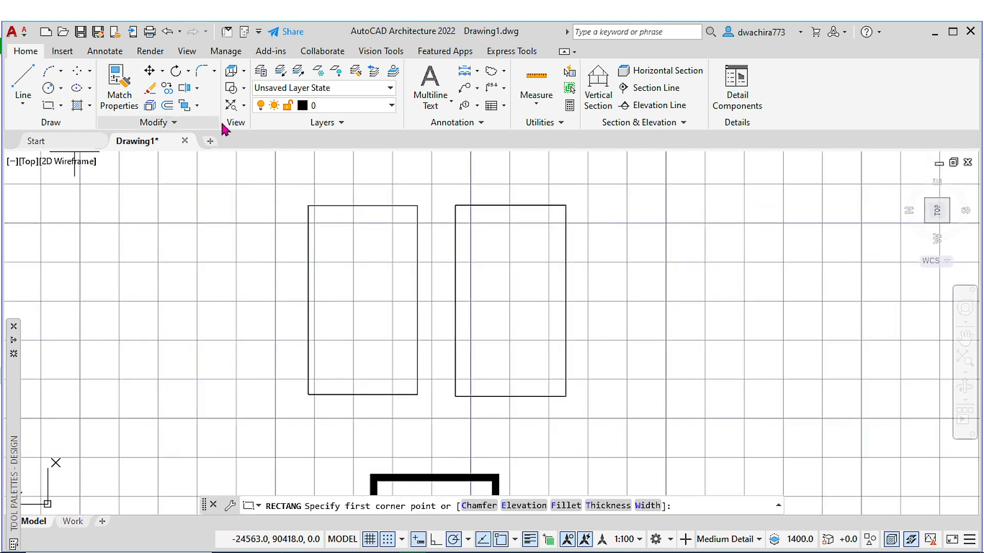
click(605, 507)
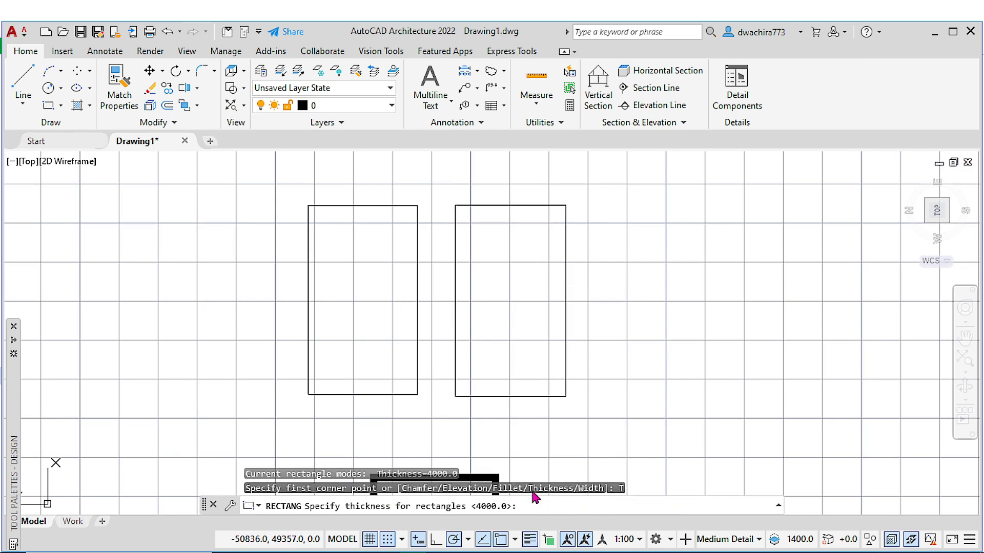
text(0)
key(Return)
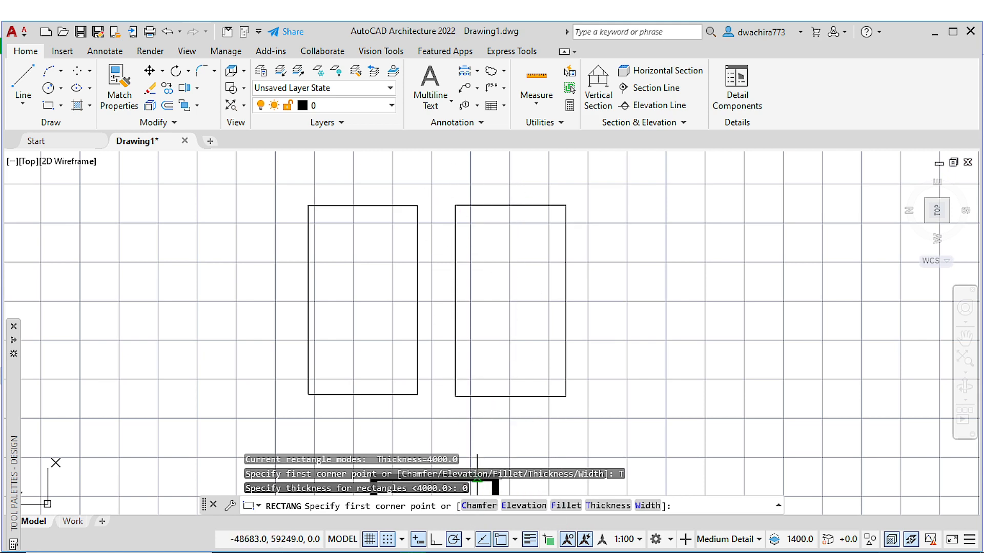
- Draw a rectangle of about 16000 by 11700 with both chamfer distances at 600, to the right of the two plain rectangles
click(475, 508)
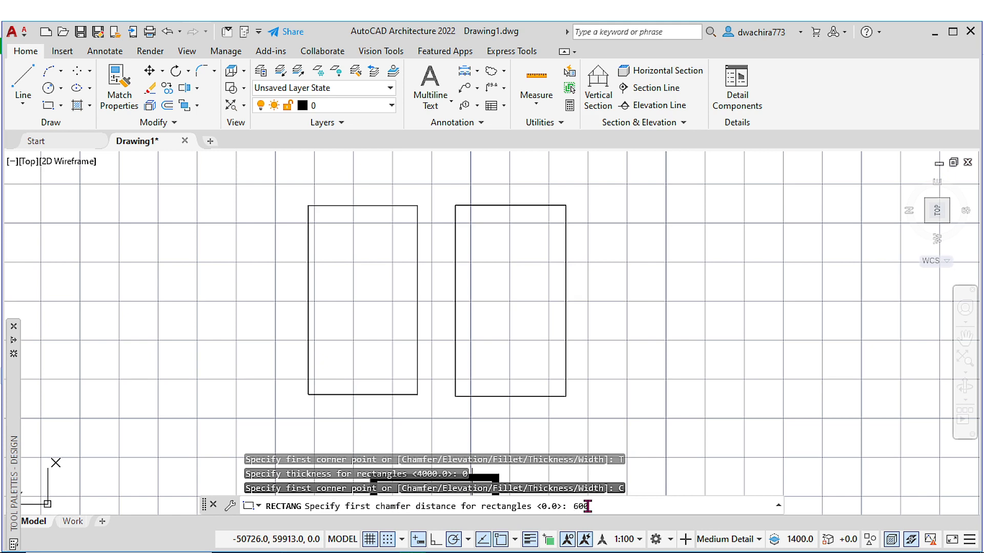
key(Return)
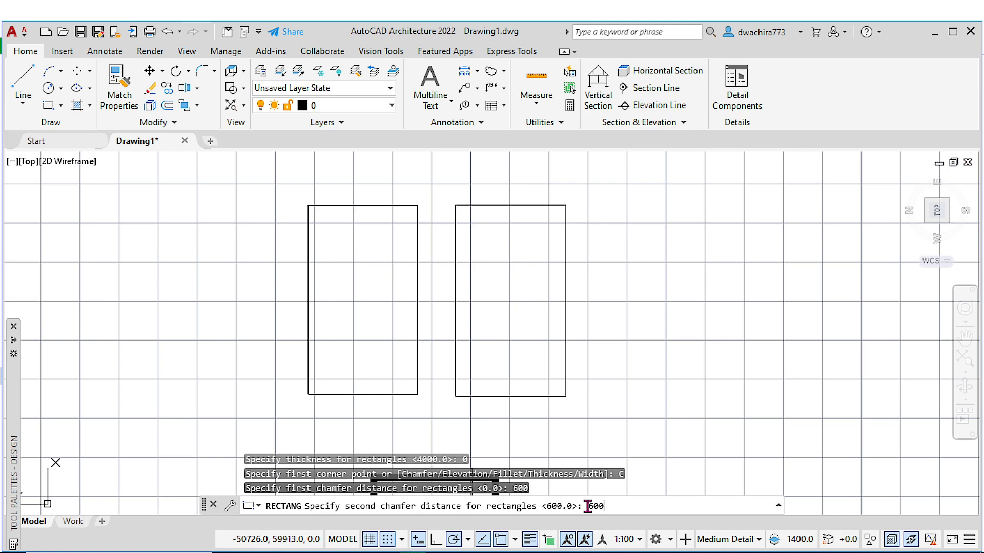
key(Return)
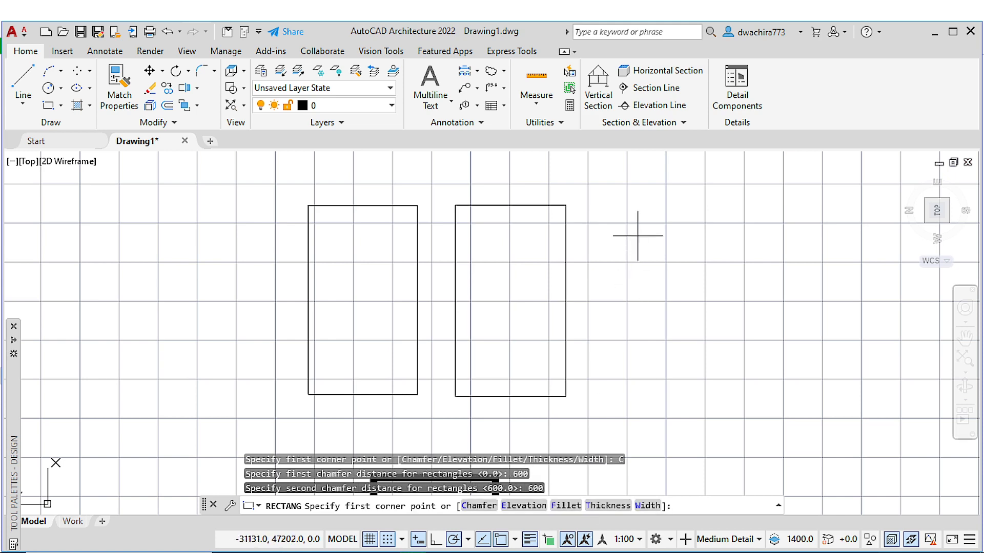
click(636, 206)
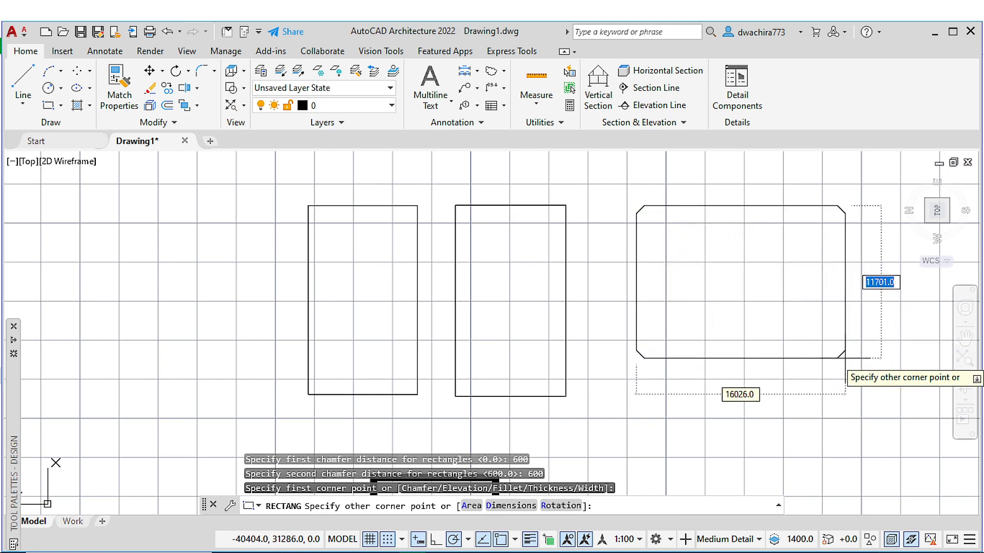
click(844, 357)
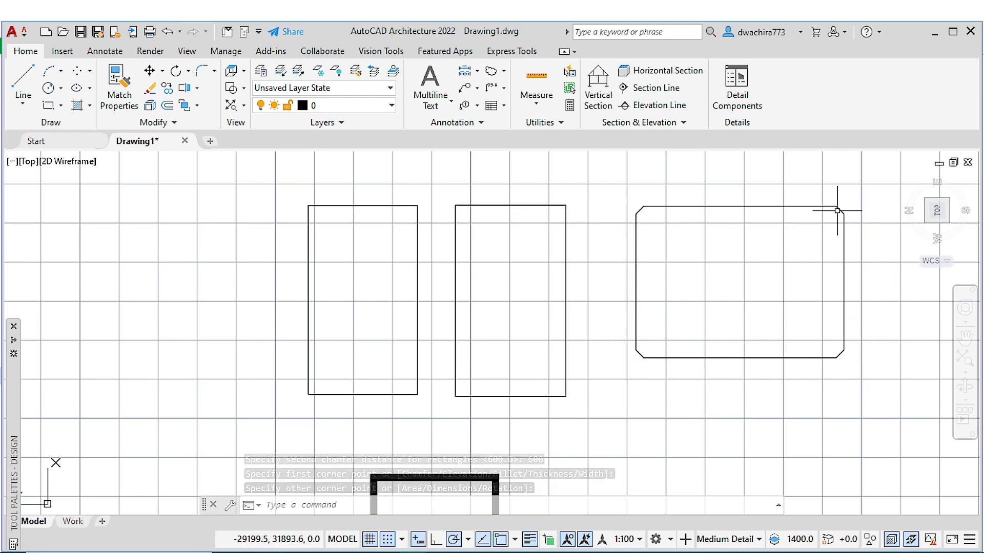
- Start another rectangle and reset both chamfer distances to 0
mouse_move(519, 335)
middle_down()
mouse_move(483, 279)
mouse_move(441, 276)
middle_up()
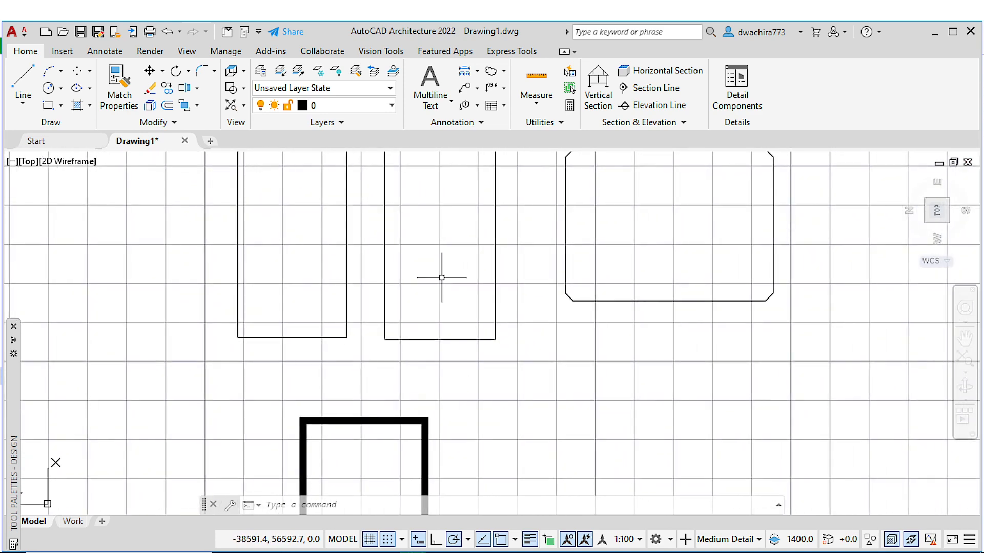
click(60, 106)
click(62, 132)
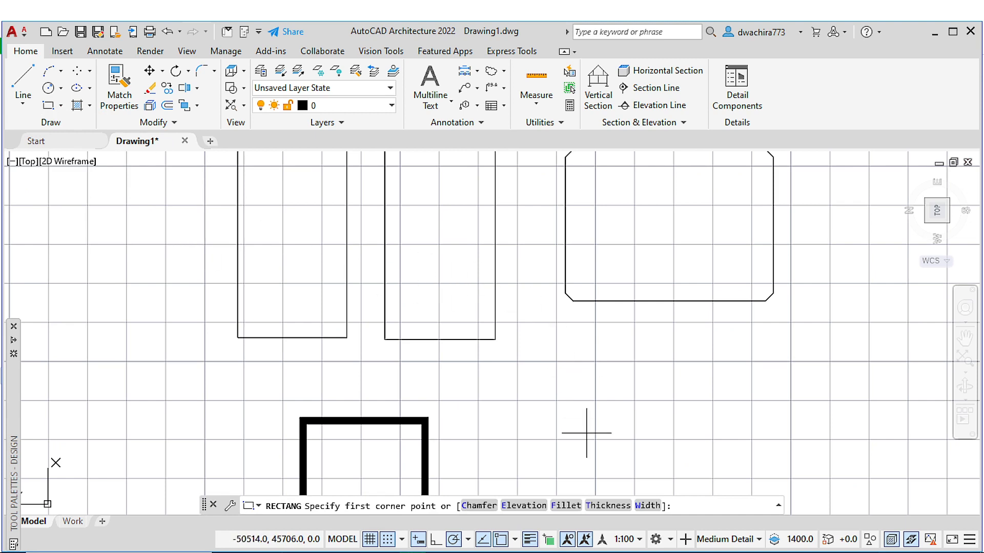
click(481, 507)
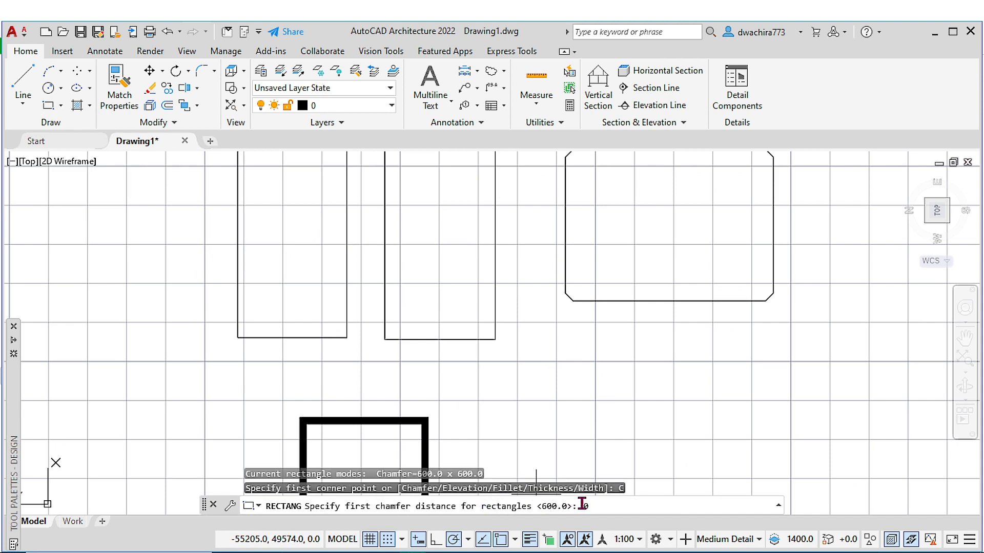
key(Return)
key(Return)
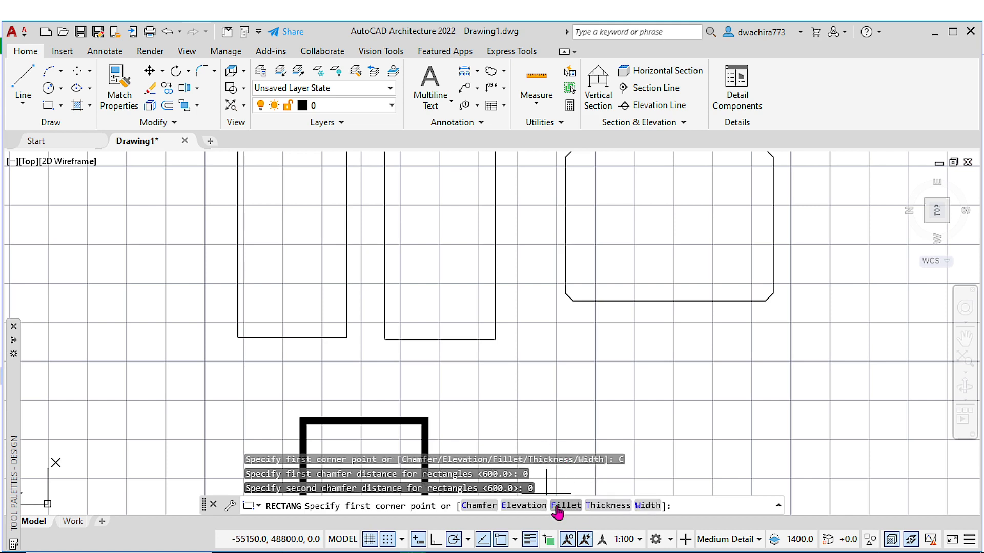
- Draw a rectangle of about 19400 by 11200 with a fillet radius of 1200 to the right of the chamfered rectangle
click(556, 508)
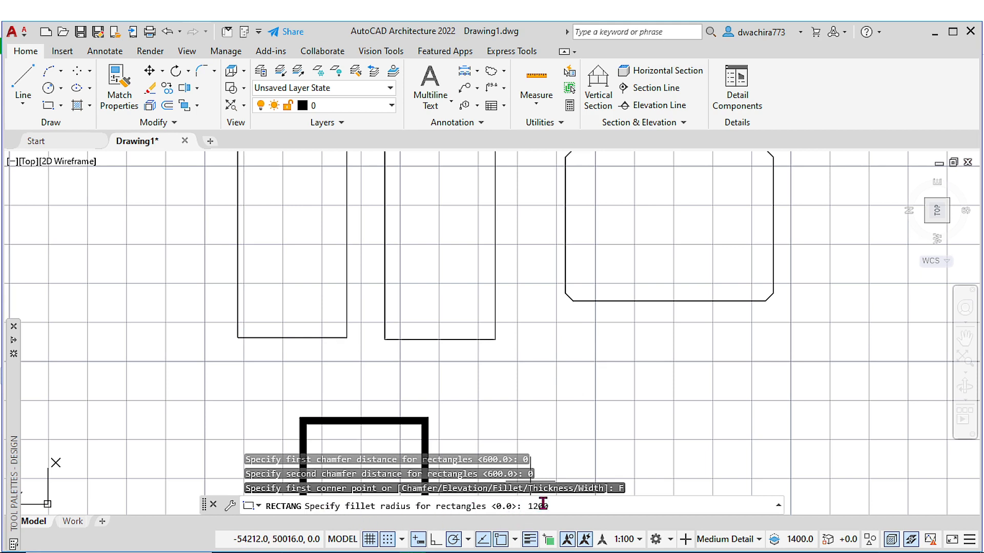
key(Return)
mouse_move(527, 351)
middle_down()
mouse_move(527, 343)
mouse_move(352, 389)
middle_up()
click(652, 196)
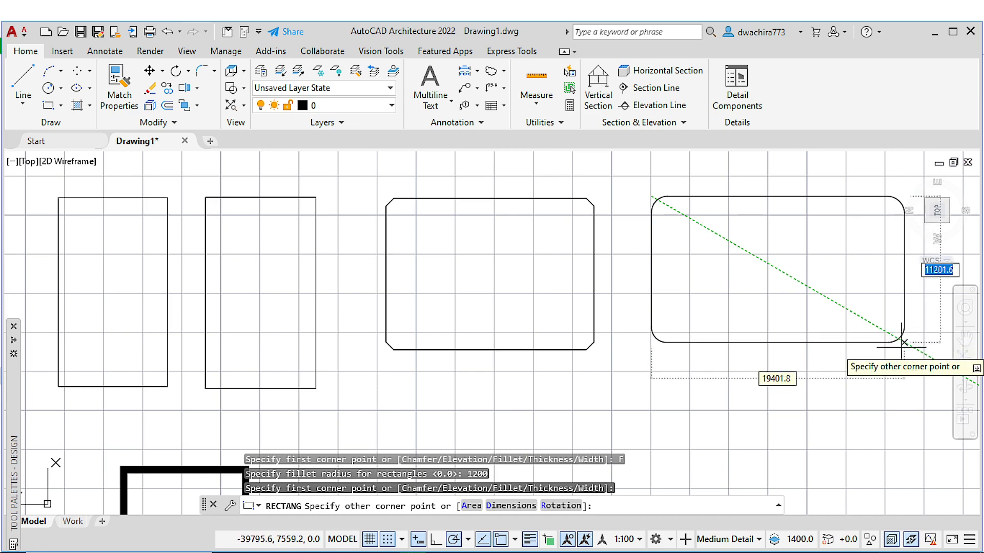
click(904, 342)
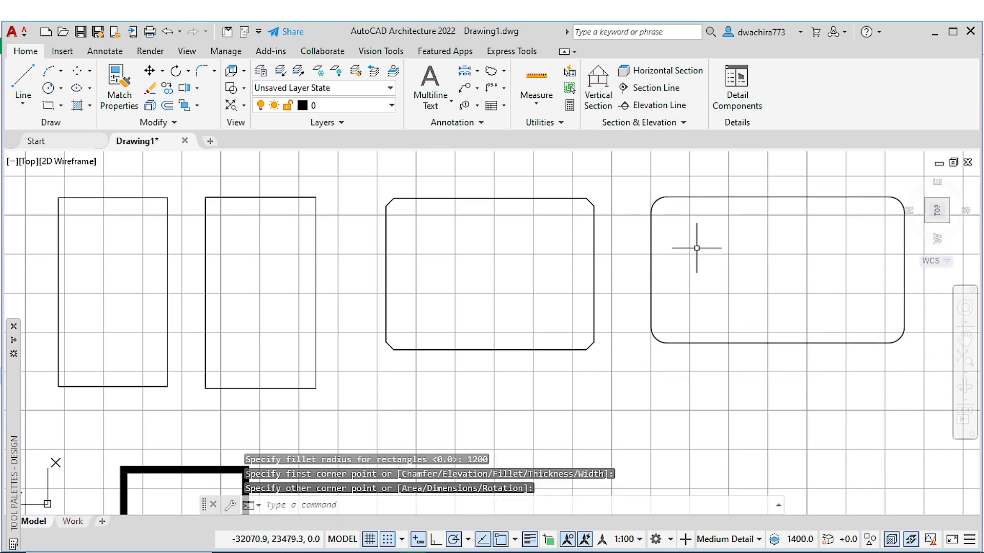
scroll(621, 334, down, 2)
mouse_move(621, 334)
middle_down()
mouse_move(636, 296)
mouse_move(613, 276)
mouse_move(483, 283)
middle_up()
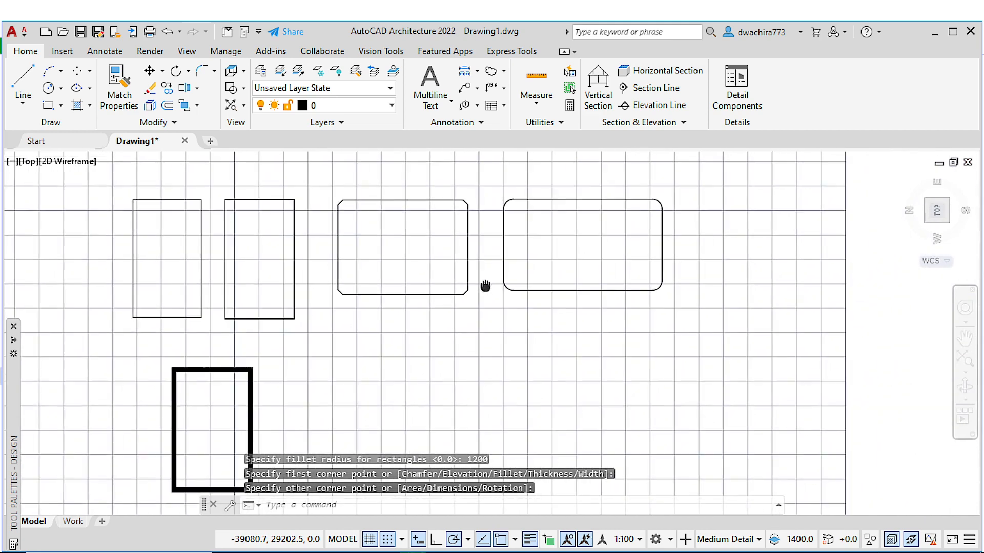
middle_drag(476, 353, 487, 335)
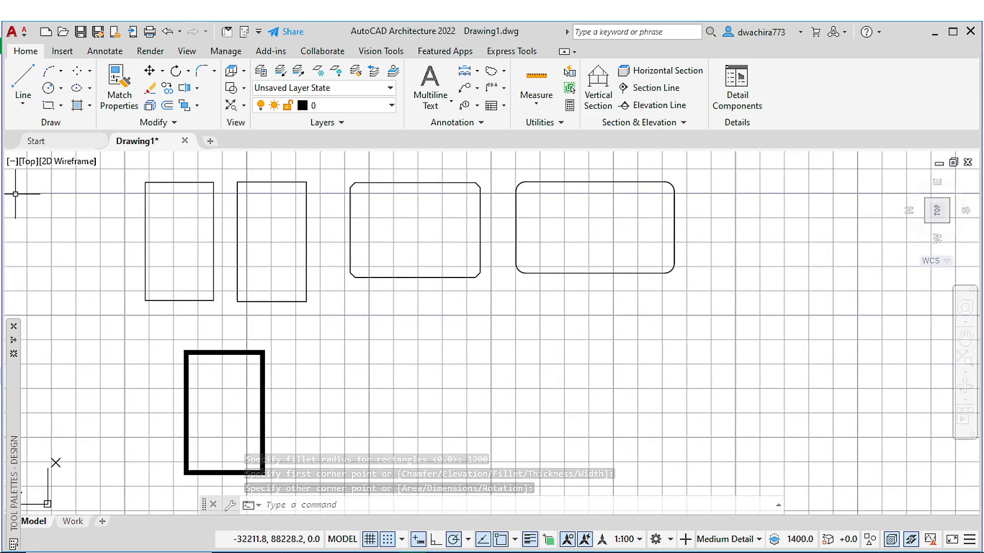
- Draw a rectangle of about 19700 by 18000 at elevation 2500, just below the filleted rectangle
click(63, 109)
click(60, 129)
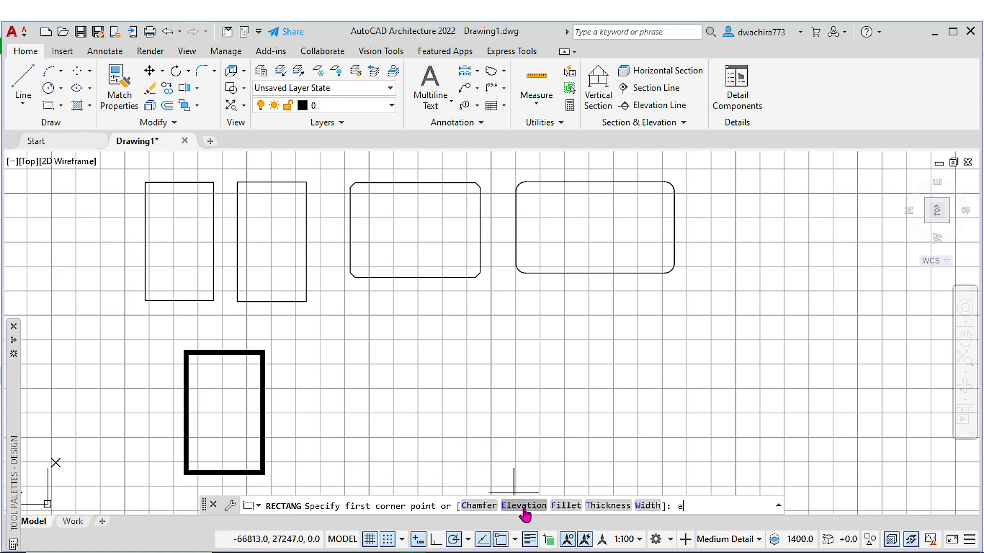
click(524, 506)
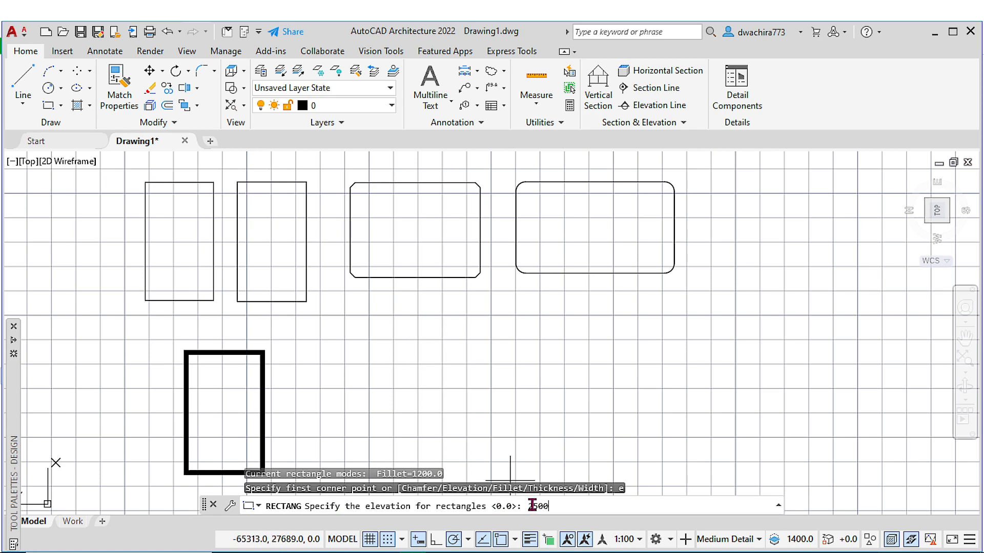
key(Return)
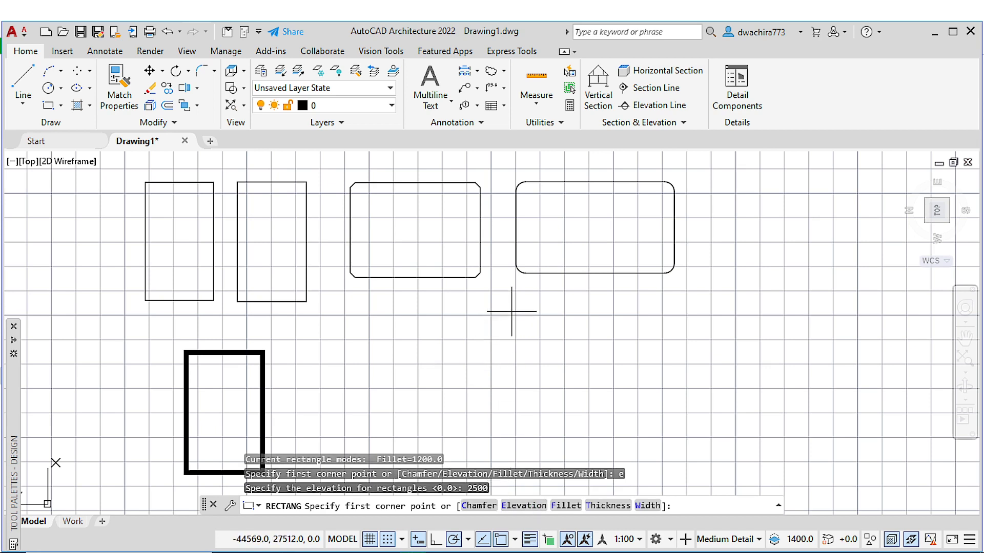
click(512, 311)
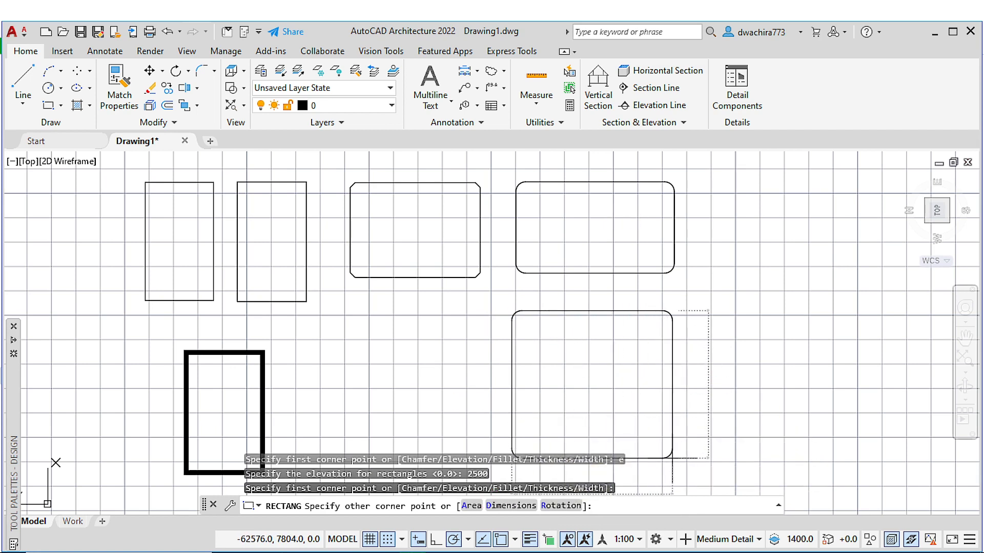
click(672, 458)
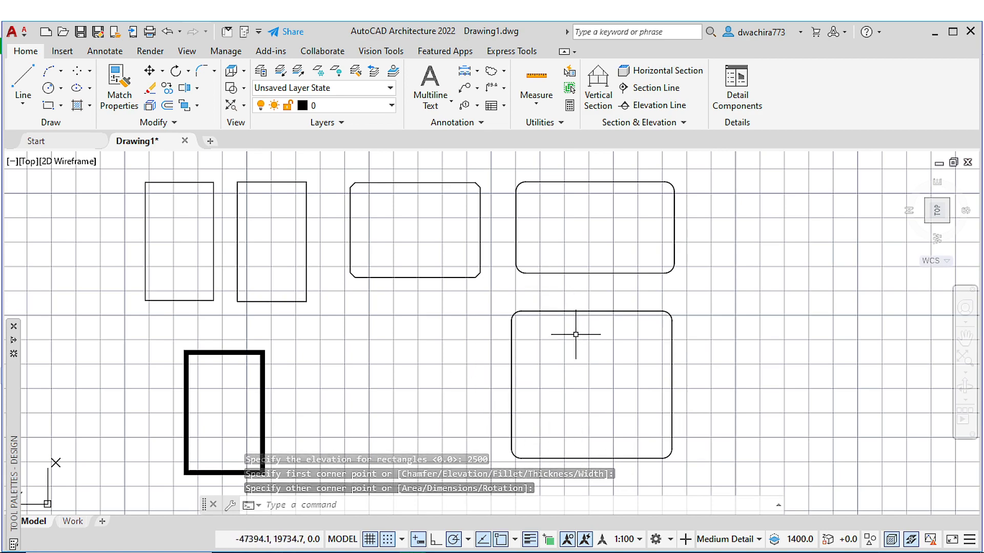
- Examine the elevated rectangle against the other shapes in NW isometric and orbited low-angle views
click(928, 223)
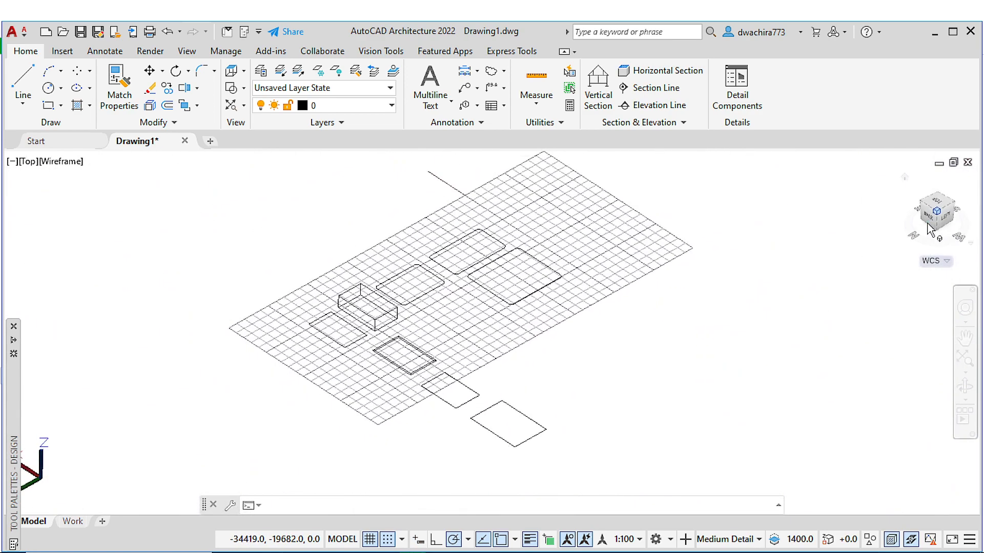
scroll(431, 294, up, 5)
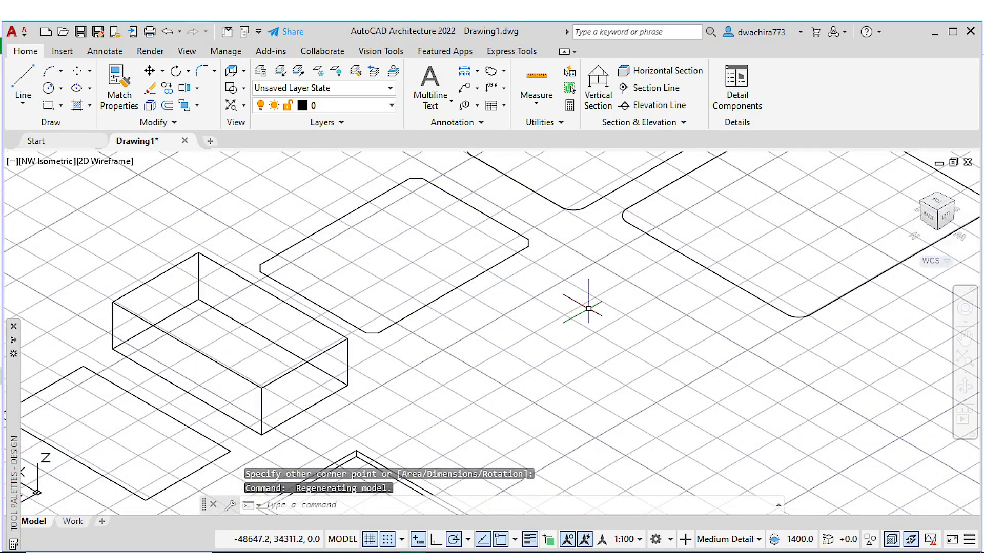
mouse_move(588, 296)
shift+middle_down()
mouse_move(597, 296)
mouse_move(593, 272)
mouse_move(617, 268)
mouse_move(616, 257)
mouse_move(598, 261)
mouse_move(588, 281)
mouse_move(871, 213)
shift+middle_up()
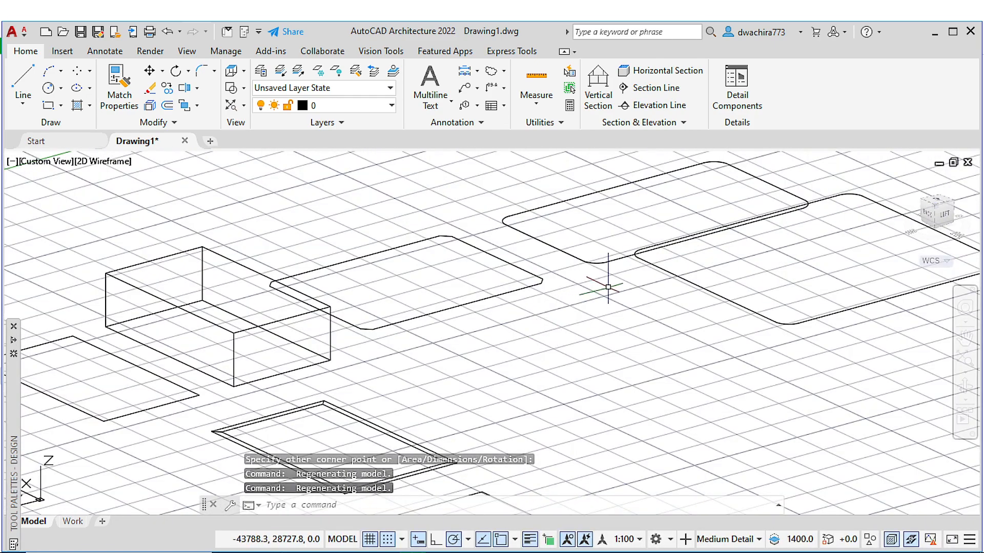
shift+middle_drag(607, 279, 647, 254)
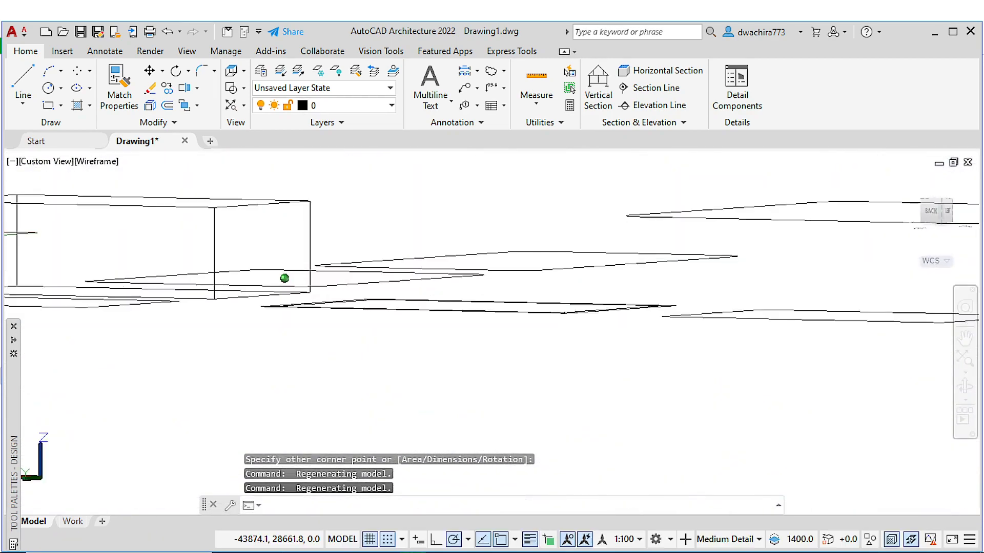
click(649, 216)
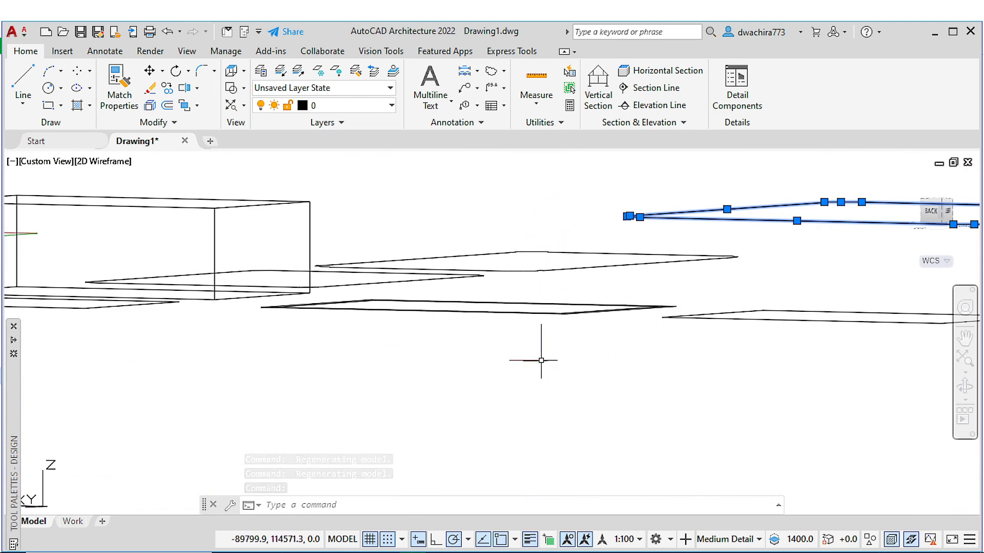
key(Escape)
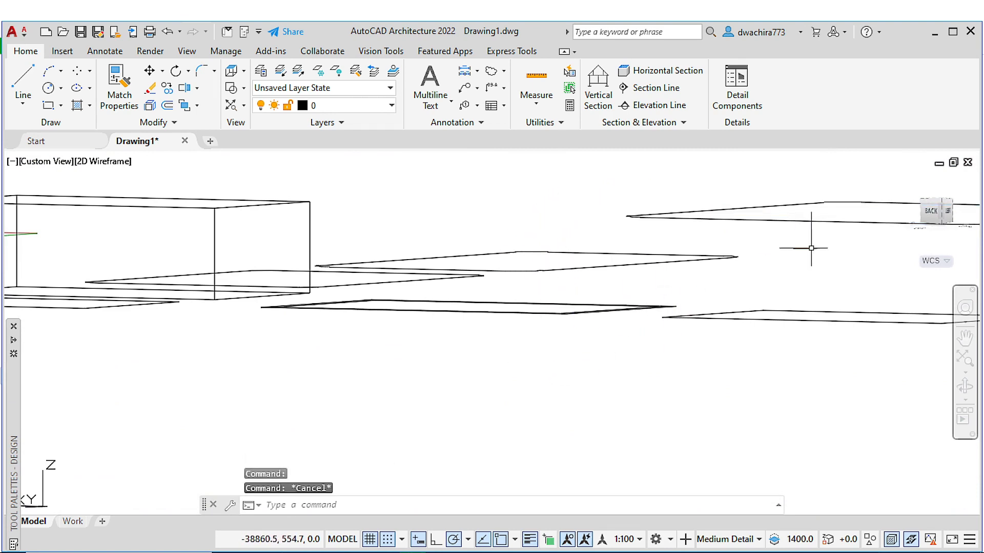
- Compare the height of the elevated rectangle with the other rectangles in the Left view
click(949, 215)
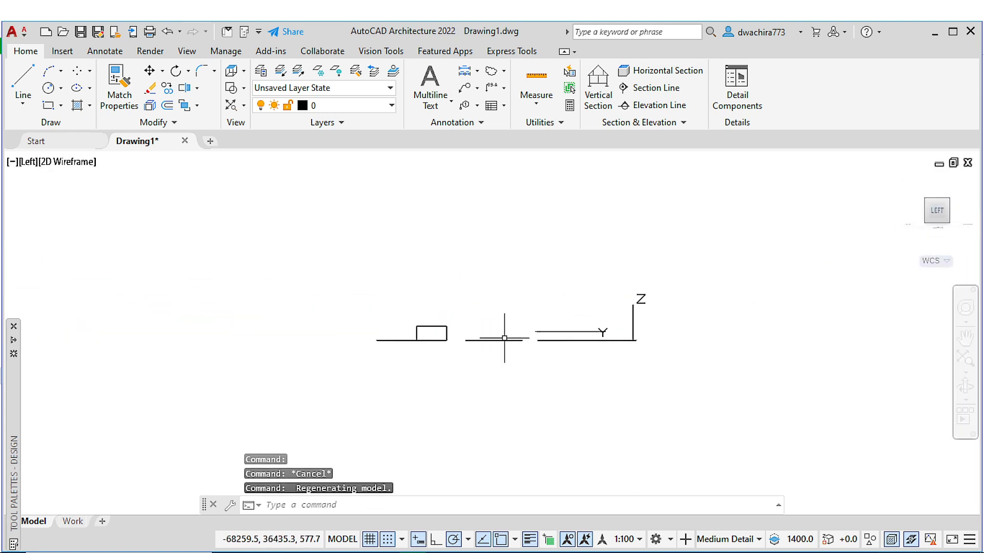
scroll(587, 295, up, 4)
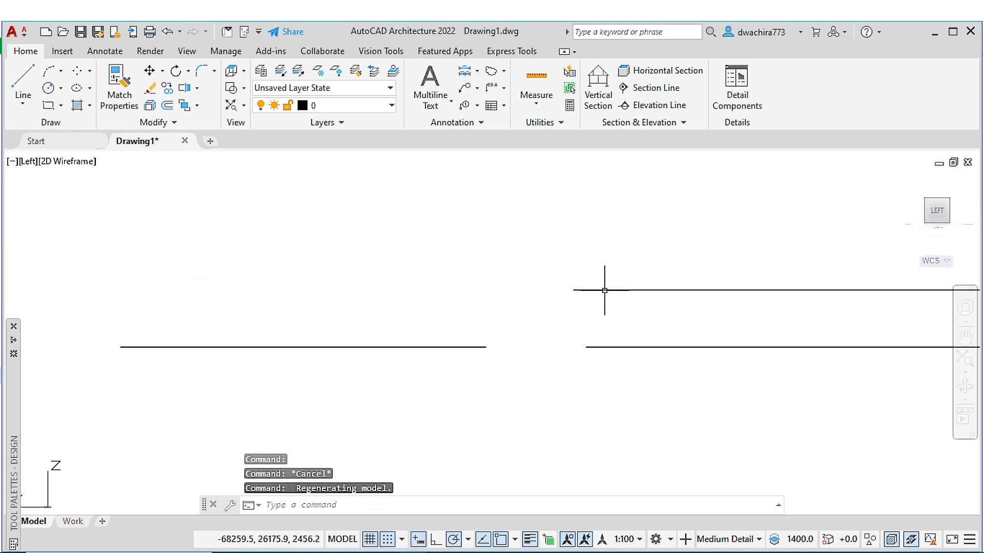
scroll(553, 303, down, 6)
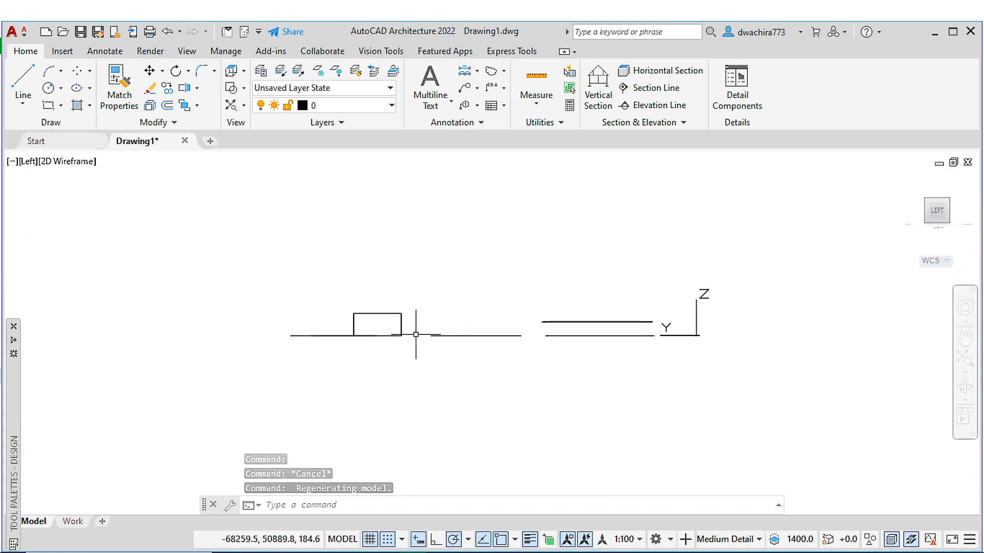
scroll(584, 331, up, 6)
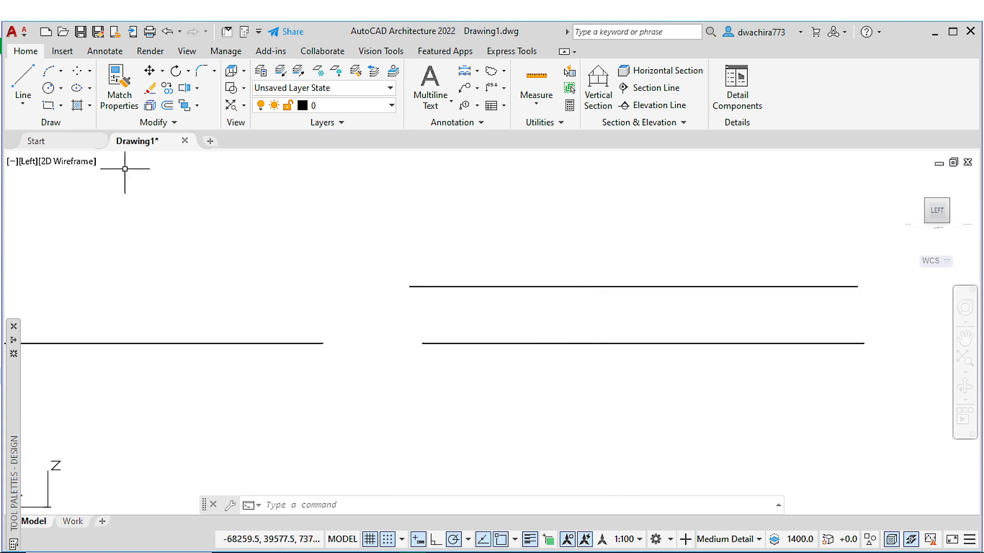
- Return to the Top view, start a new rectangle and reset the rectangle elevation to 0
click(936, 195)
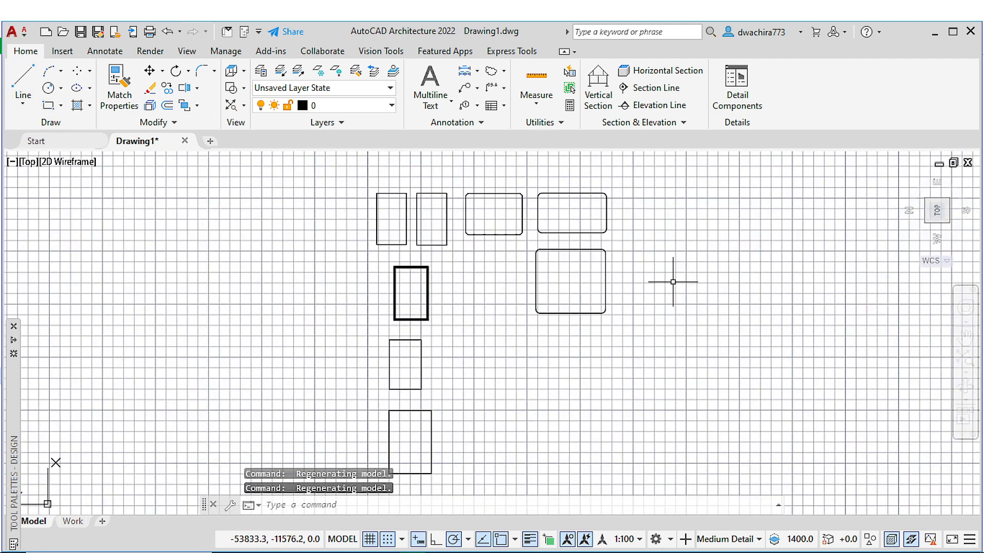
scroll(548, 274, up, 4)
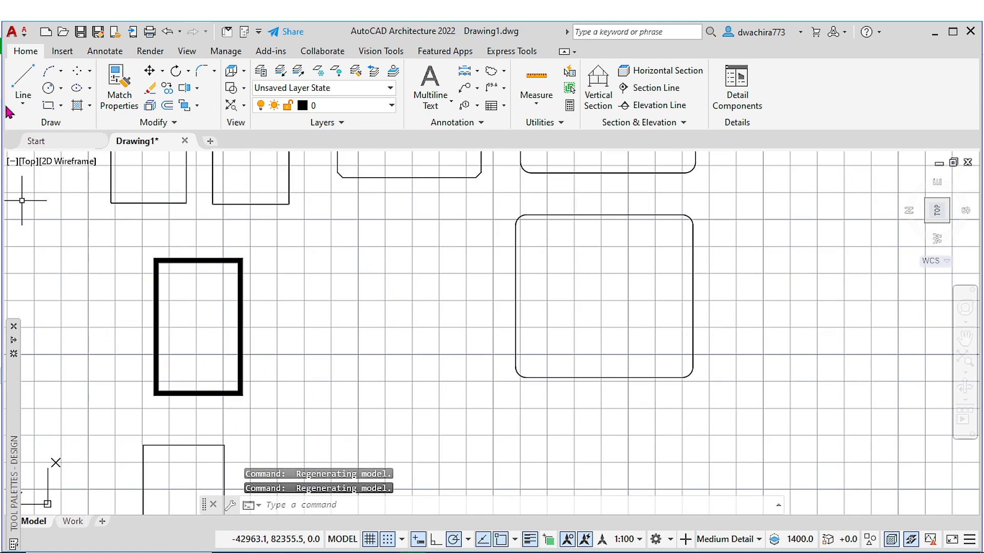
click(47, 107)
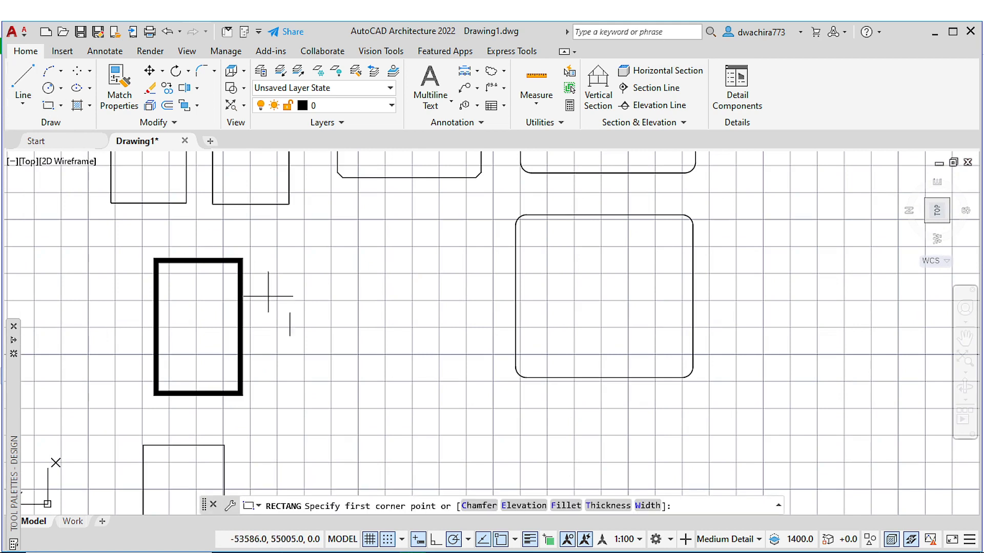
click(540, 506)
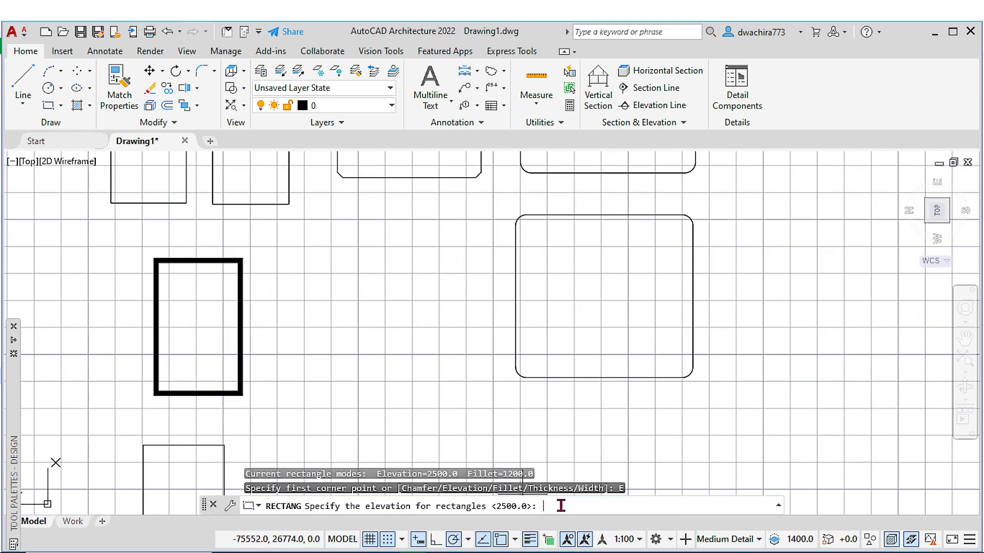
key(Return)
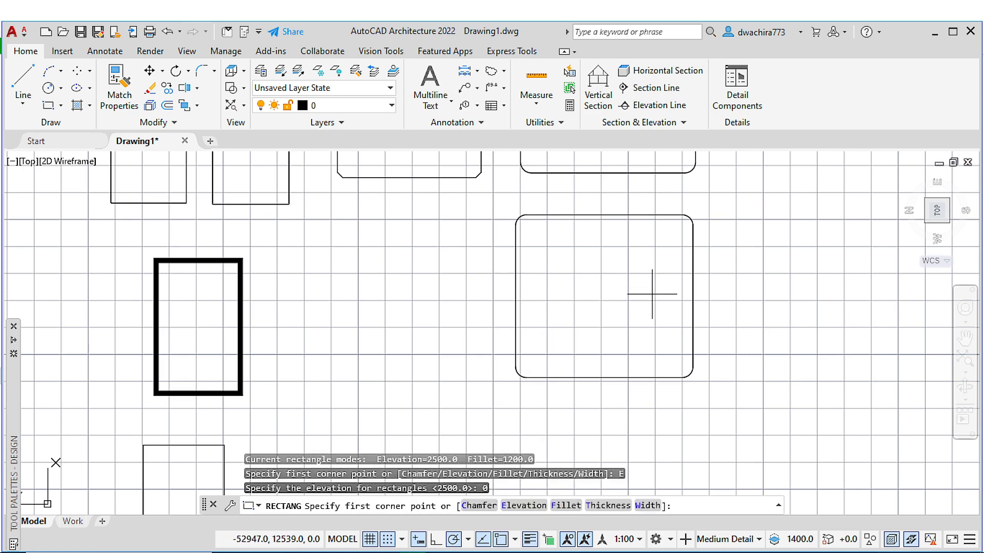
- Set the new rectangle's line width to 600 and its thickness to 4000
mouse_move(534, 354)
middle_down()
mouse_move(536, 314)
mouse_move(500, 285)
mouse_move(460, 292)
middle_up()
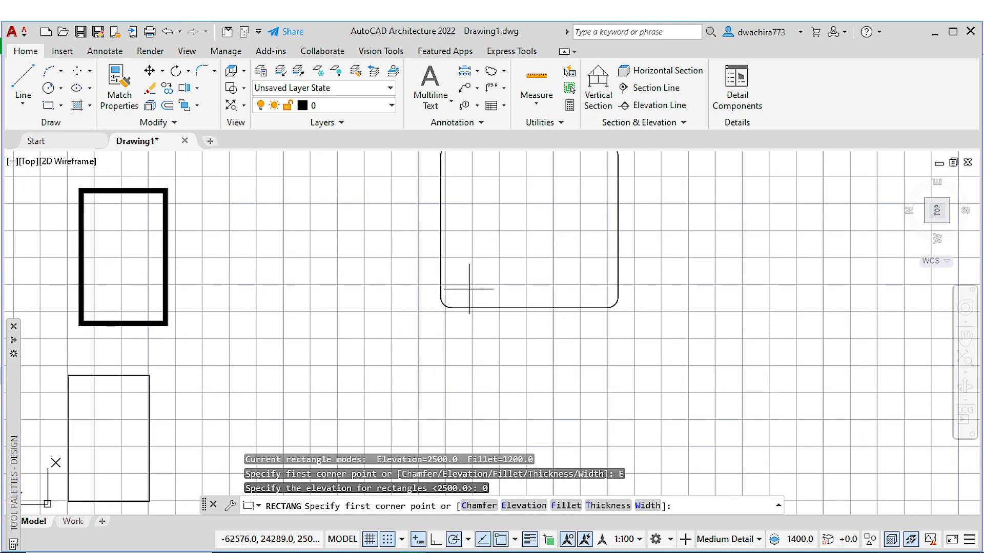
click(648, 505)
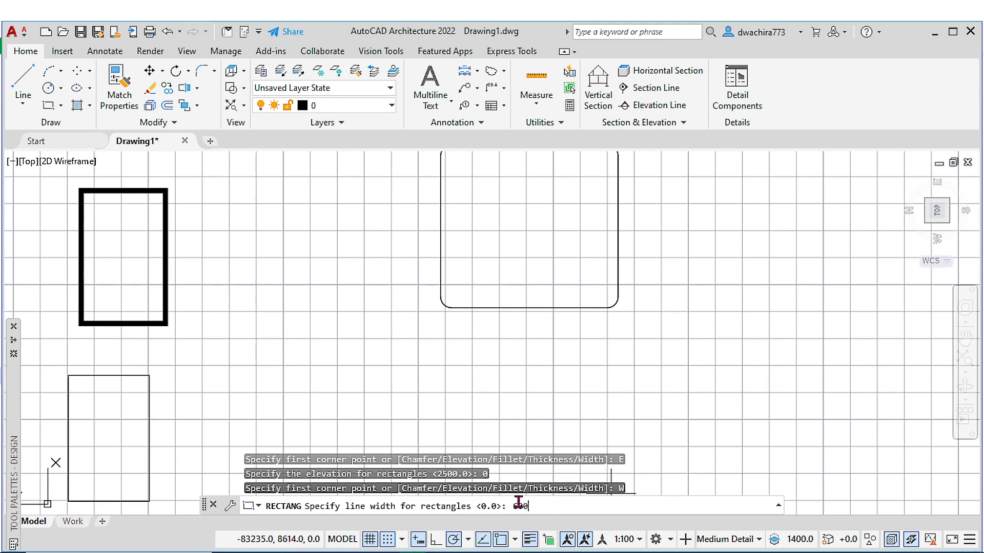
key(Return)
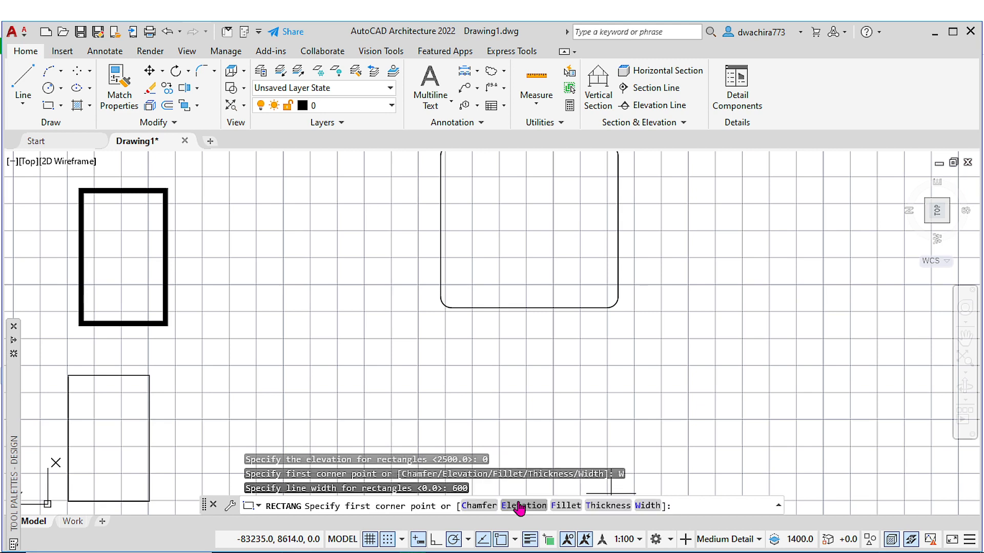
click(597, 506)
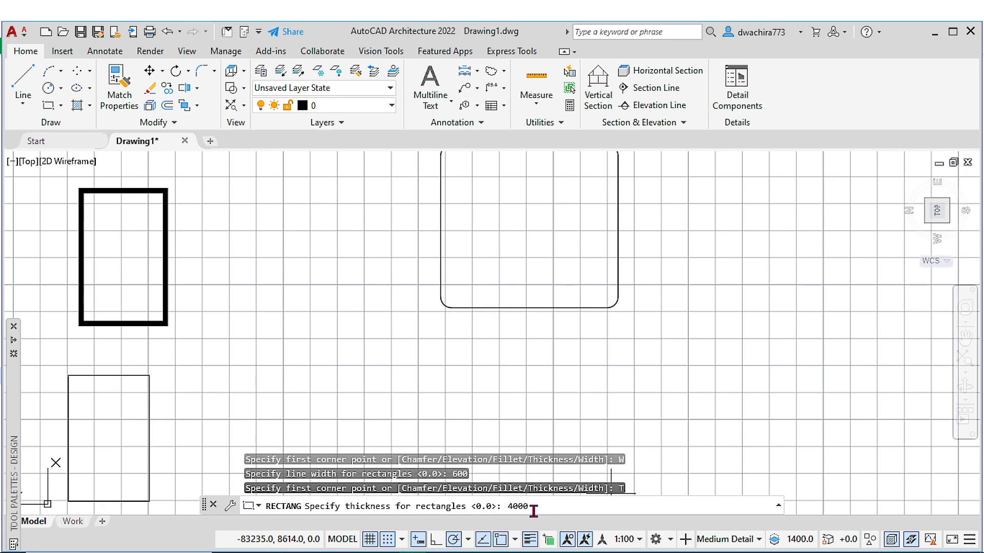
key(Return)
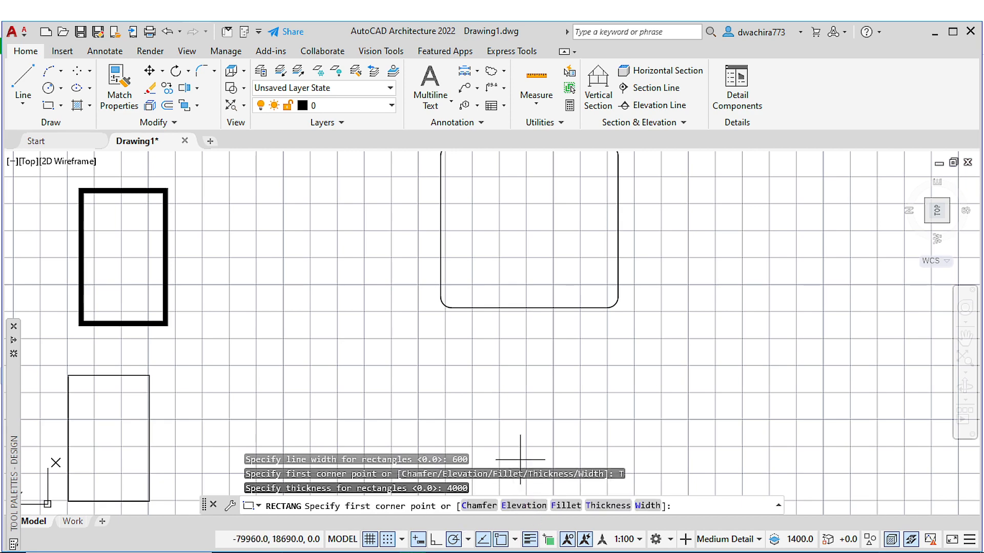
- Place the wide, thick filleted rectangle below the elevated one, about 35000 by 23000 in size
scroll(520, 460, down, 3)
scroll(487, 411, up, 3)
click(446, 292)
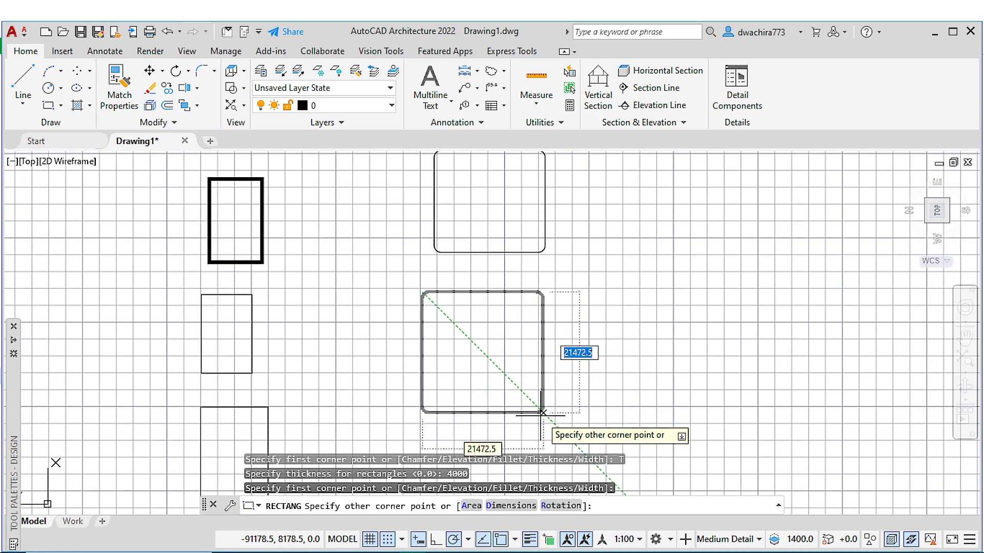
click(618, 421)
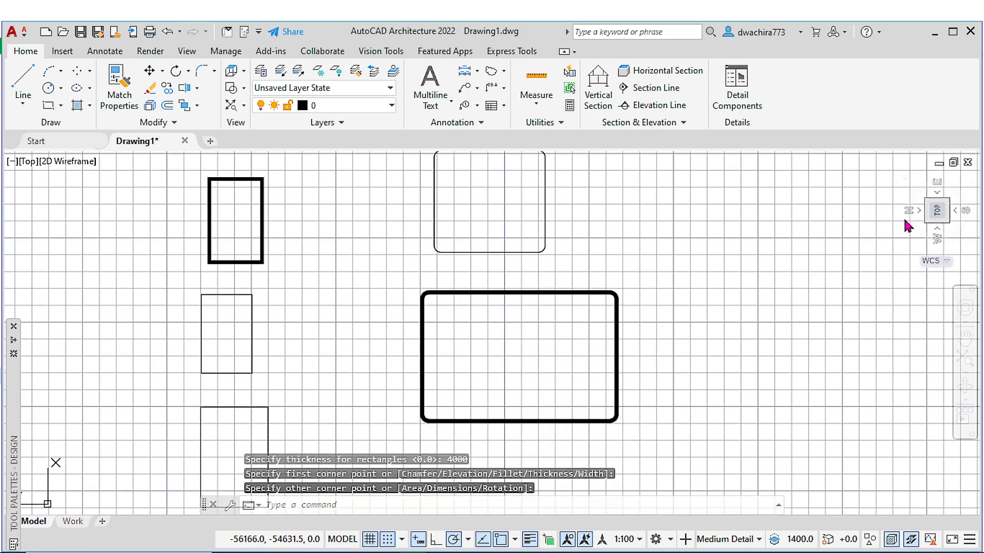
- Examine the width, height and rounded corners of the new thick rectangle in the NW isometric view
click(930, 228)
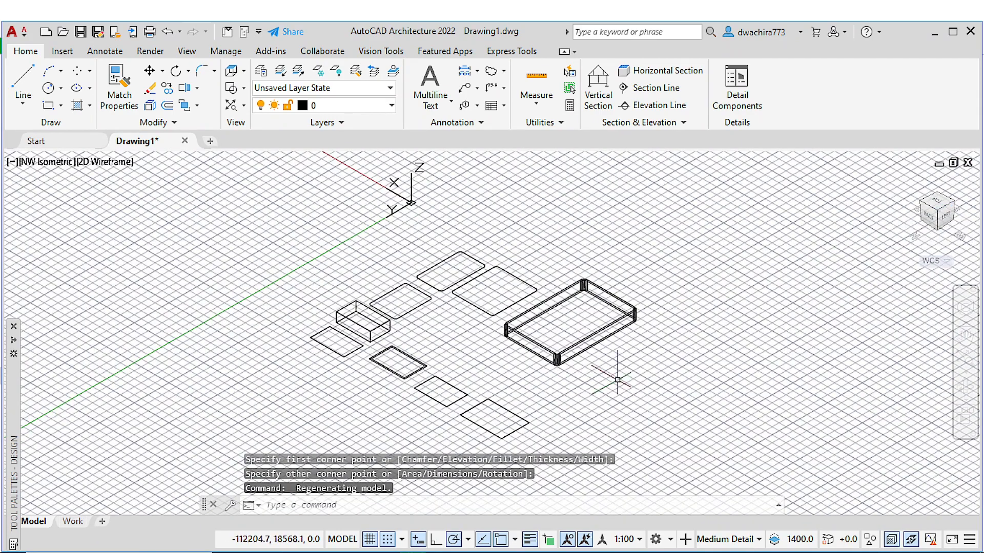
scroll(560, 351, up, 8)
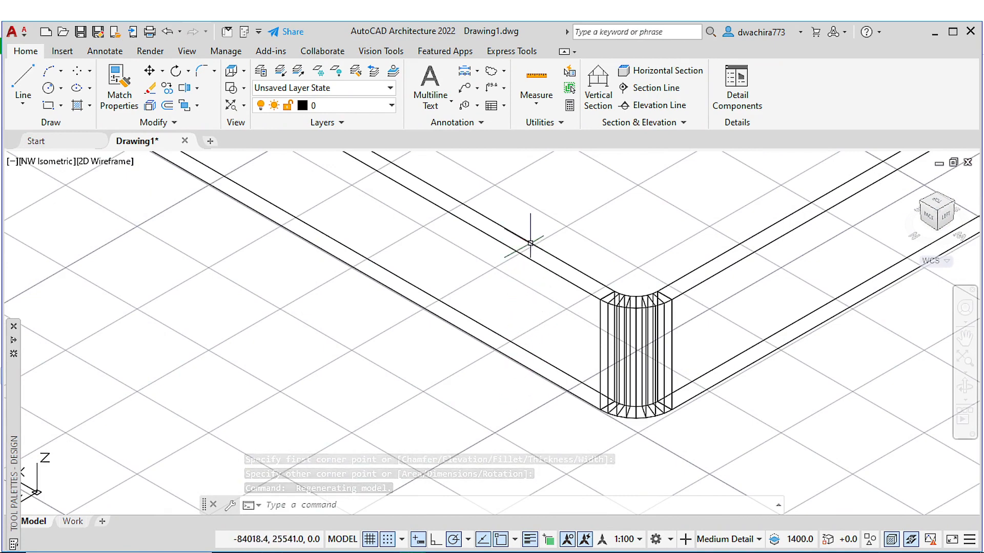
scroll(521, 362, down, 5)
middle_drag(520, 364, 521, 367)
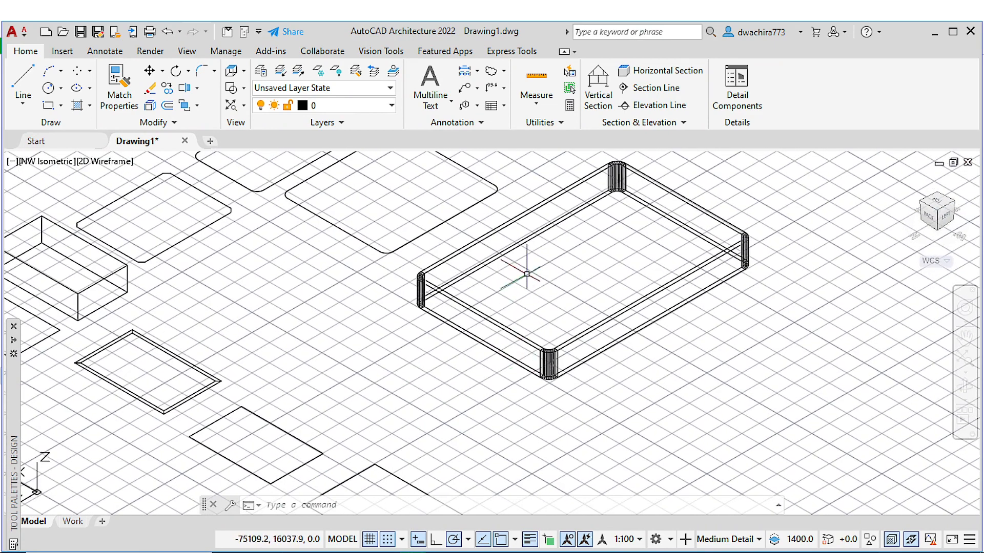
scroll(636, 183, up, 2)
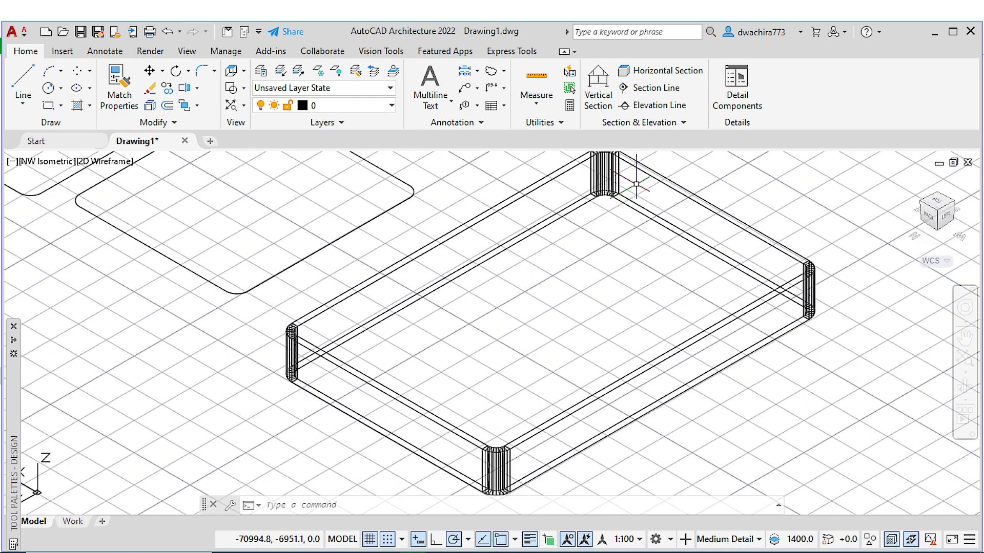
scroll(620, 239, up, 2)
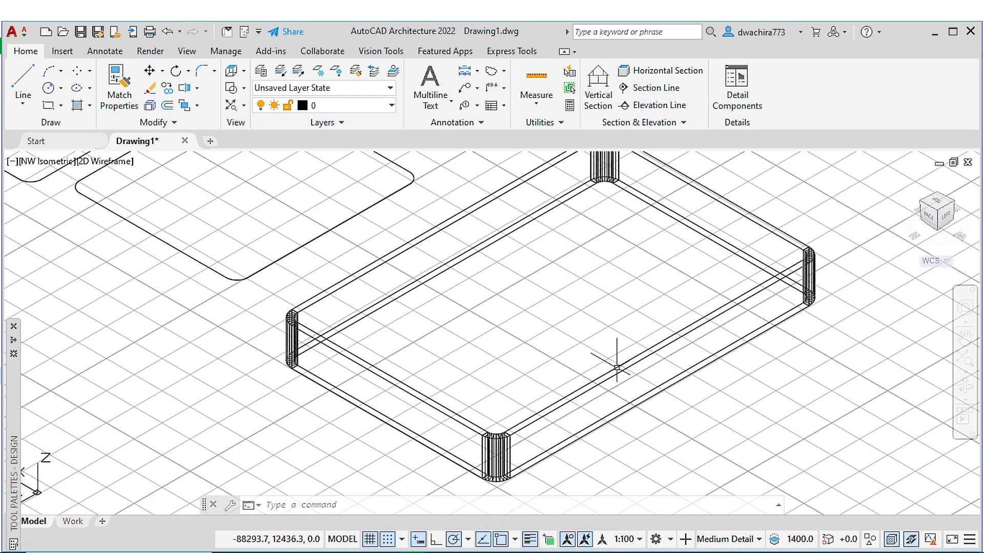
scroll(629, 354, up, 3)
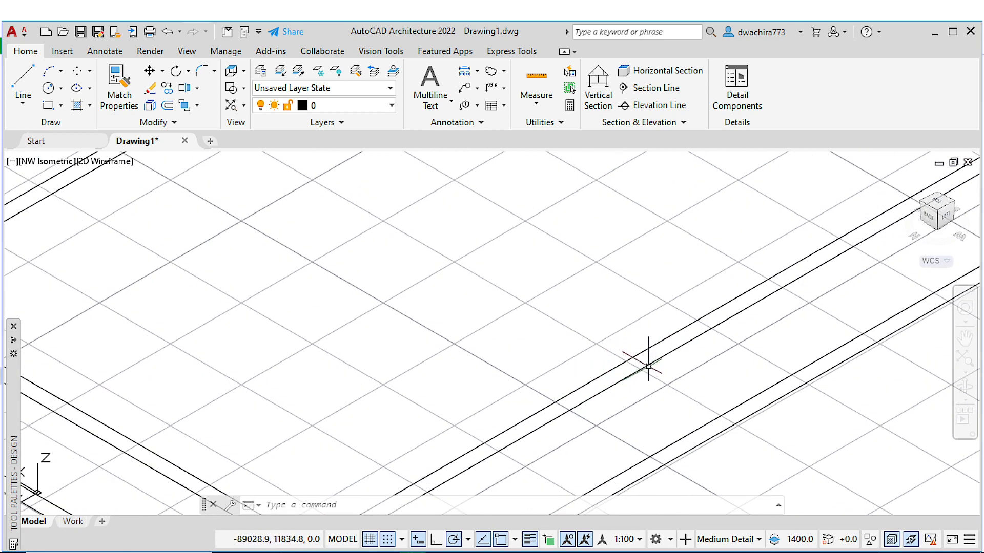
scroll(615, 358, down, 5)
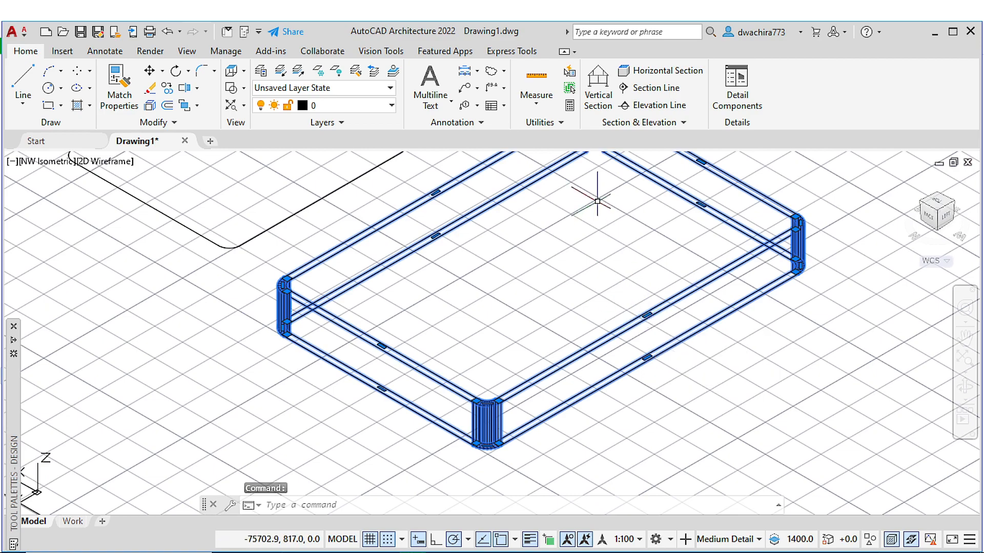
middle_drag(563, 237, 552, 292)
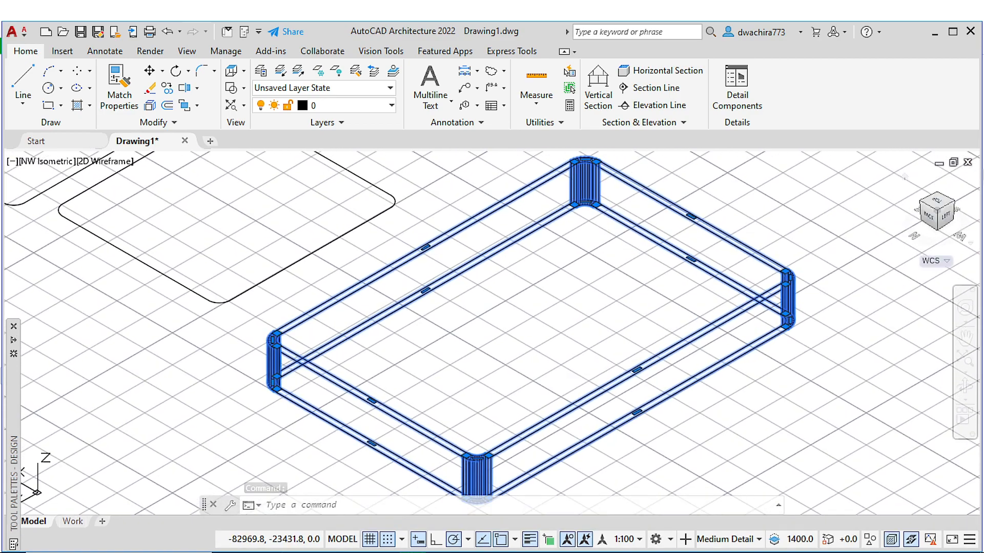
- Return the model from the isometric view to the Top view
click(949, 220)
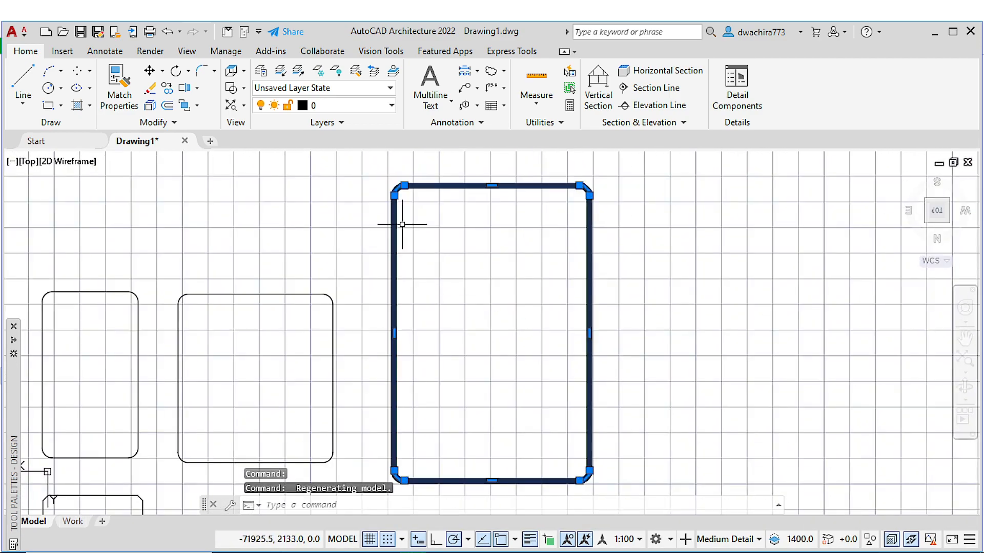
middle_drag(452, 303, 435, 232)
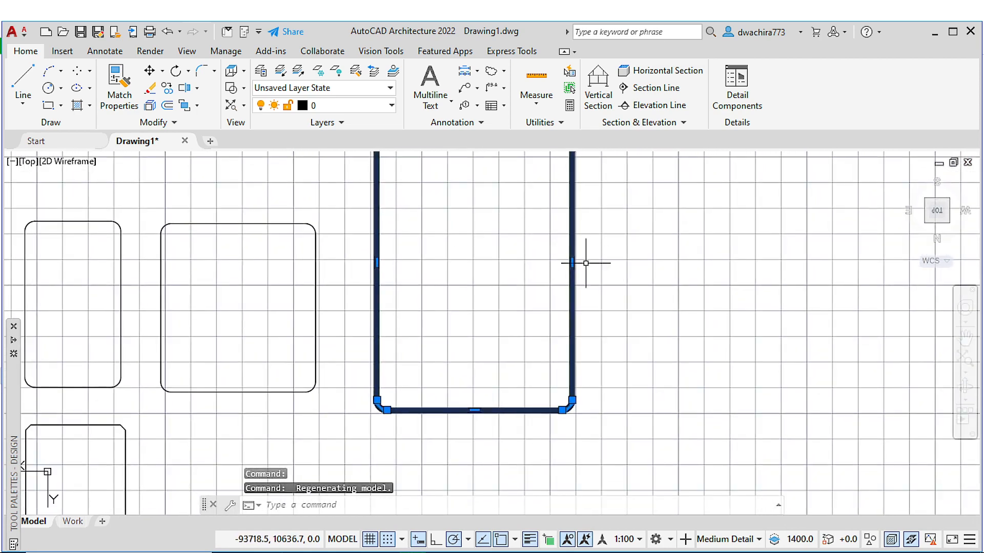
click(44, 107)
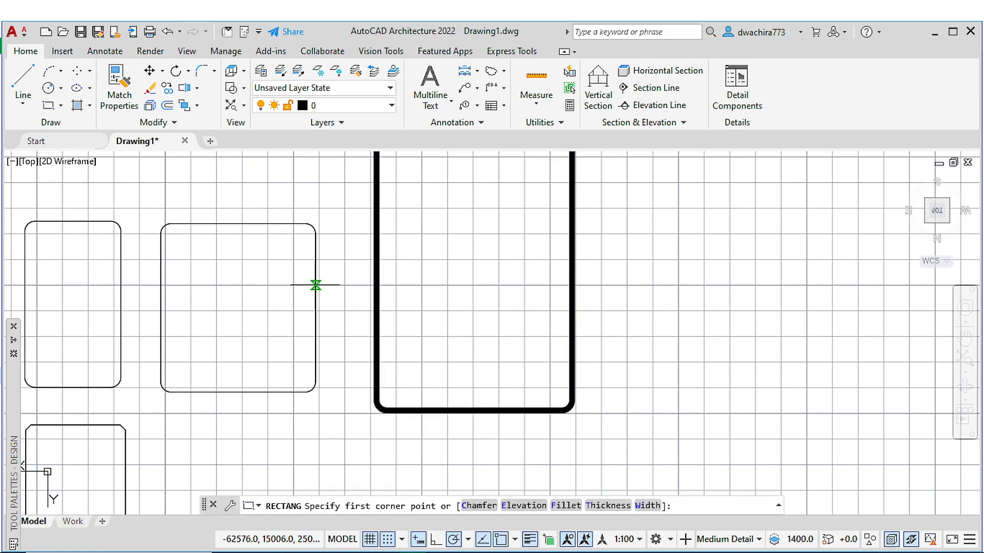
middle_drag(527, 325, 414, 337)
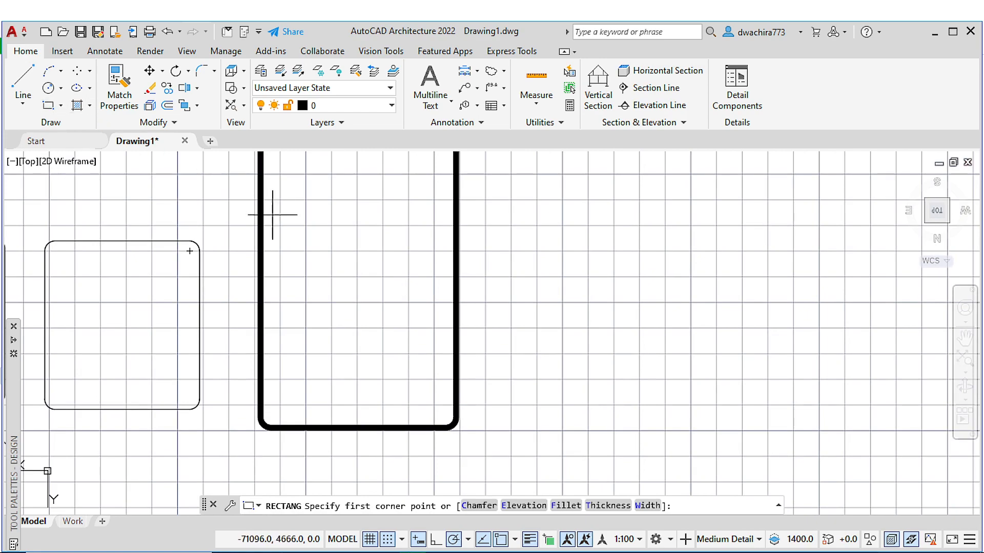
middle_drag(322, 266, 380, 347)
scroll(475, 303, down, 4)
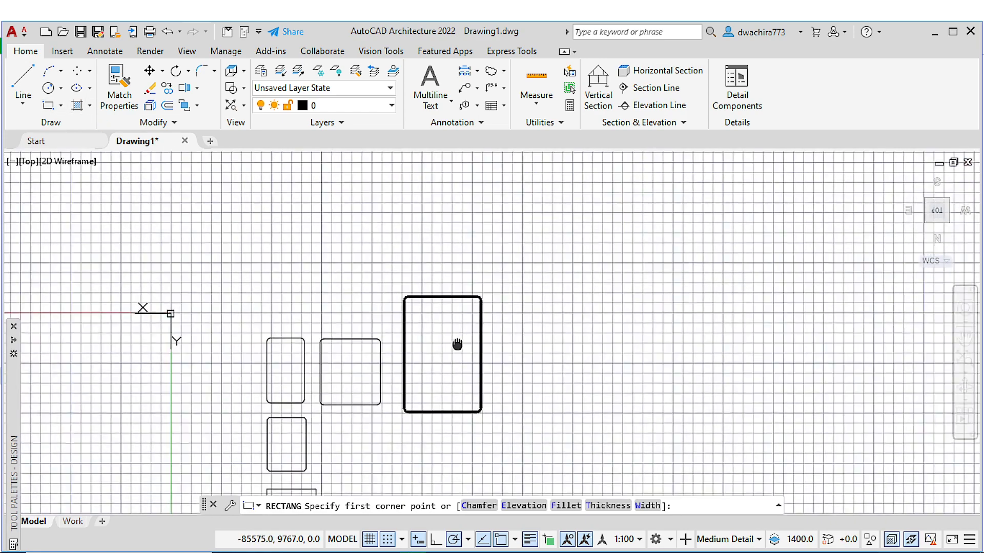
middle_drag(457, 345, 410, 292)
scroll(480, 297, up, 4)
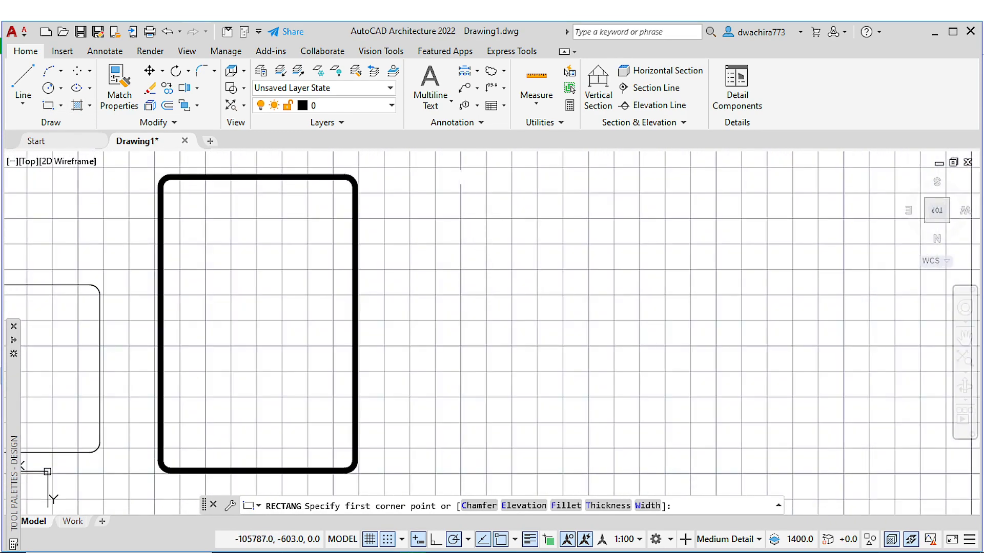
click(467, 213)
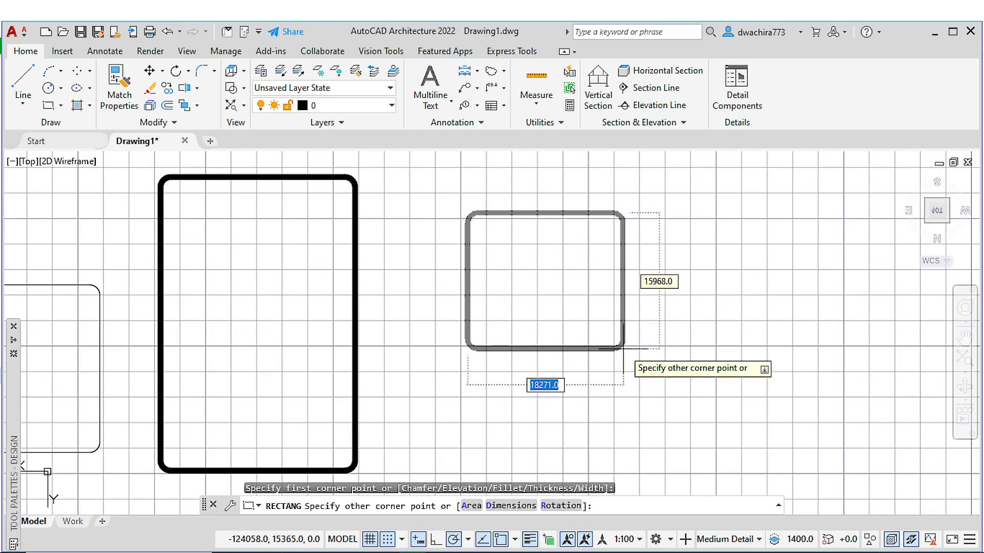
key(Escape)
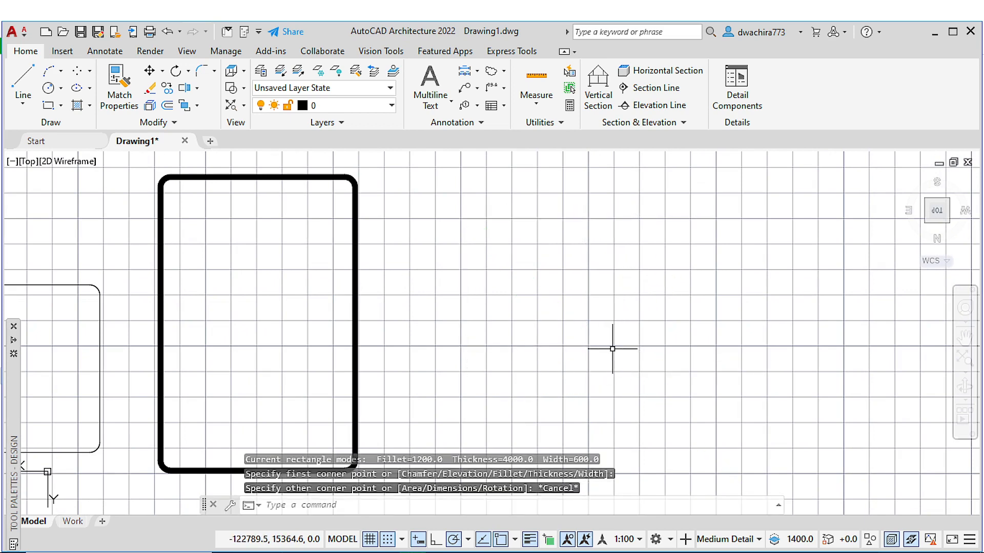
- Start a new rectangle and reset its line width, thickness and fillet radius to 0
middle_drag(280, 336, 297, 294)
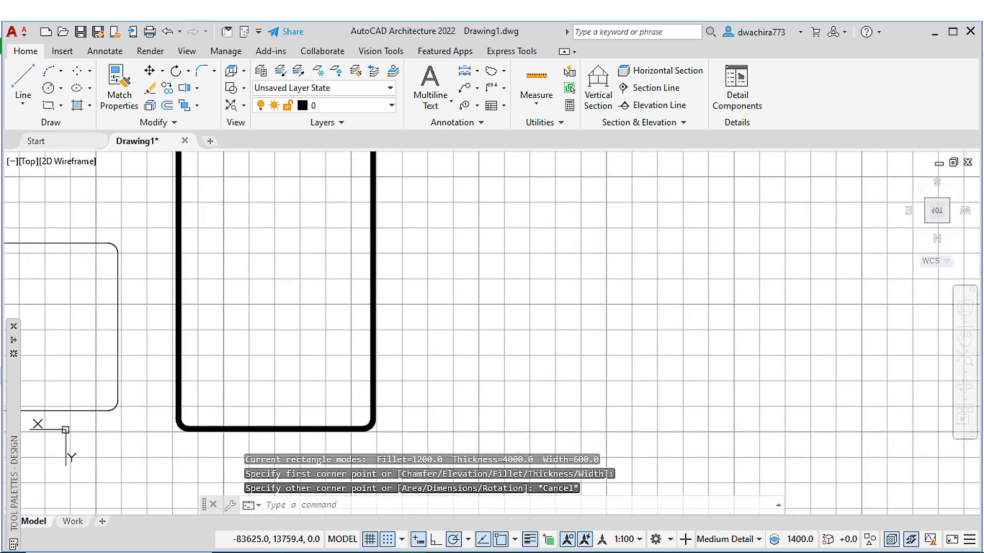
click(48, 107)
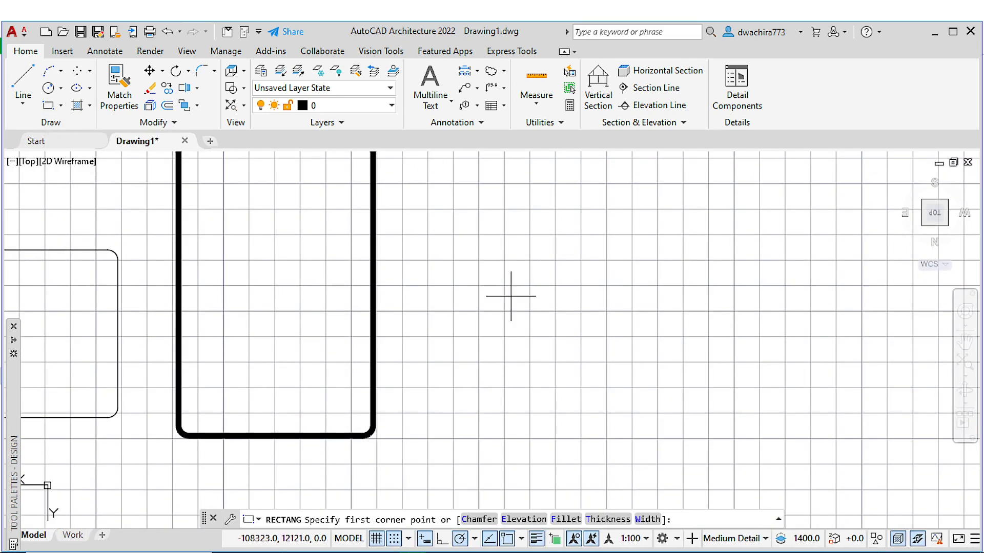
click(647, 519)
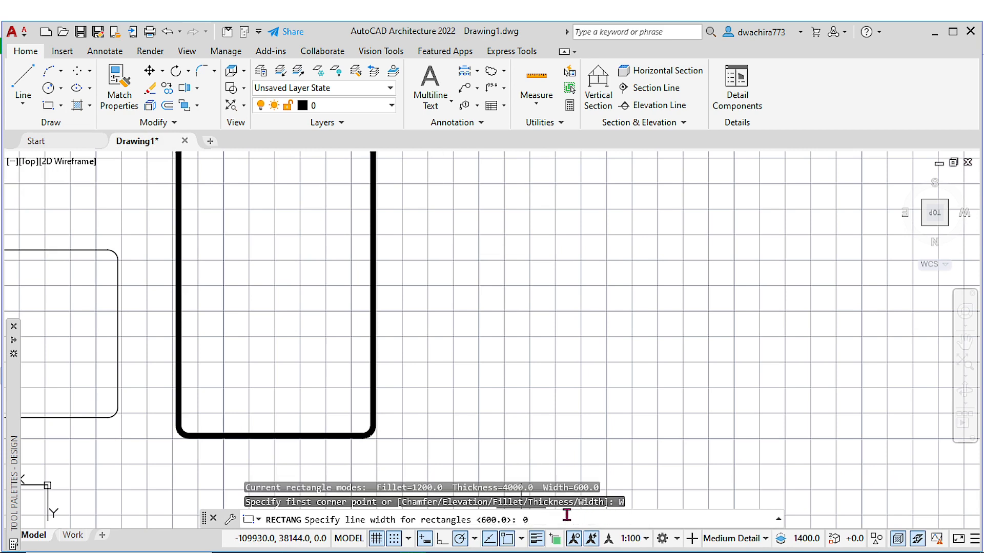
key(Return)
click(607, 519)
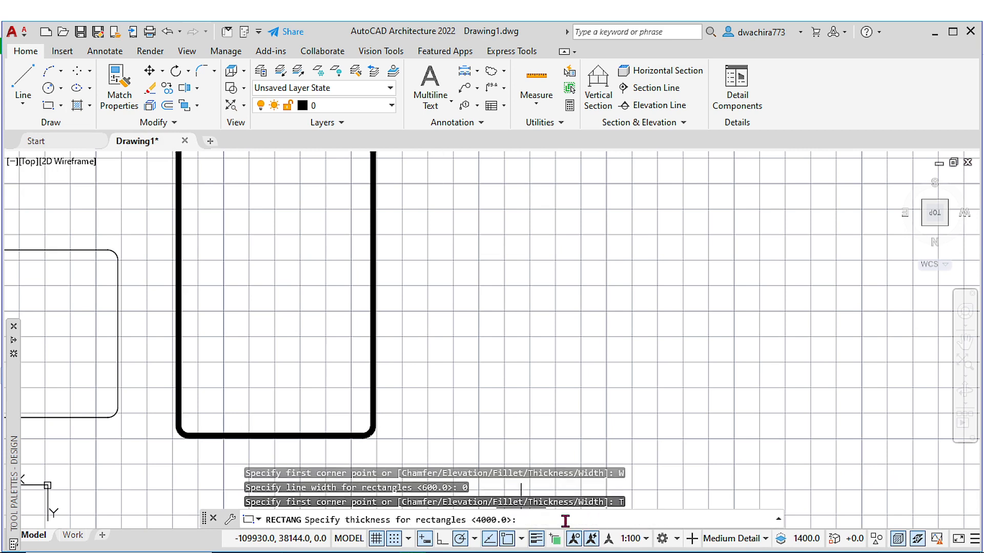
text(0)
key(Return)
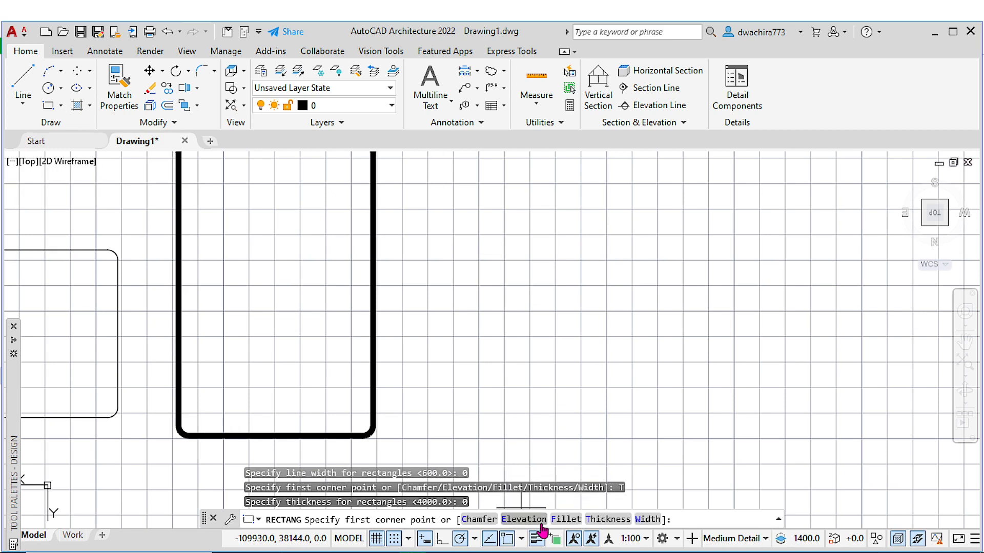
click(564, 519)
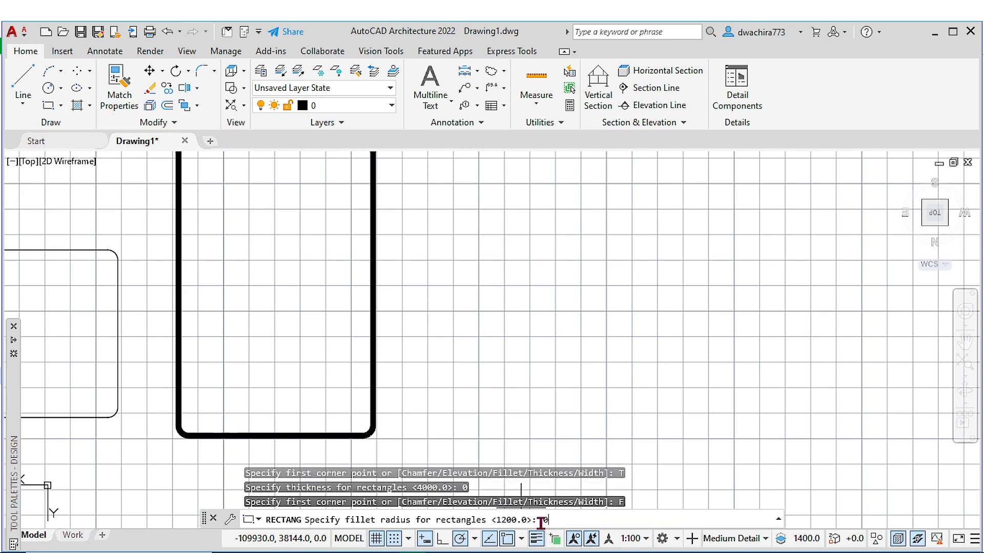
text(0)
key(Return)
- Draw a plain, sharp-cornered rectangle, wider than it is tall, in the empty space beside the thick filleted one
click(439, 185)
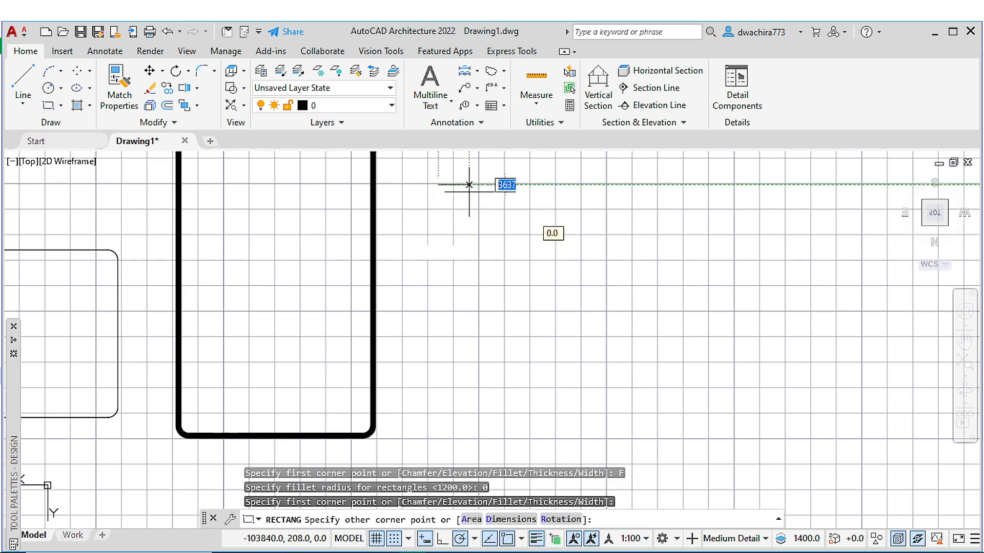
middle_drag(604, 270, 496, 268)
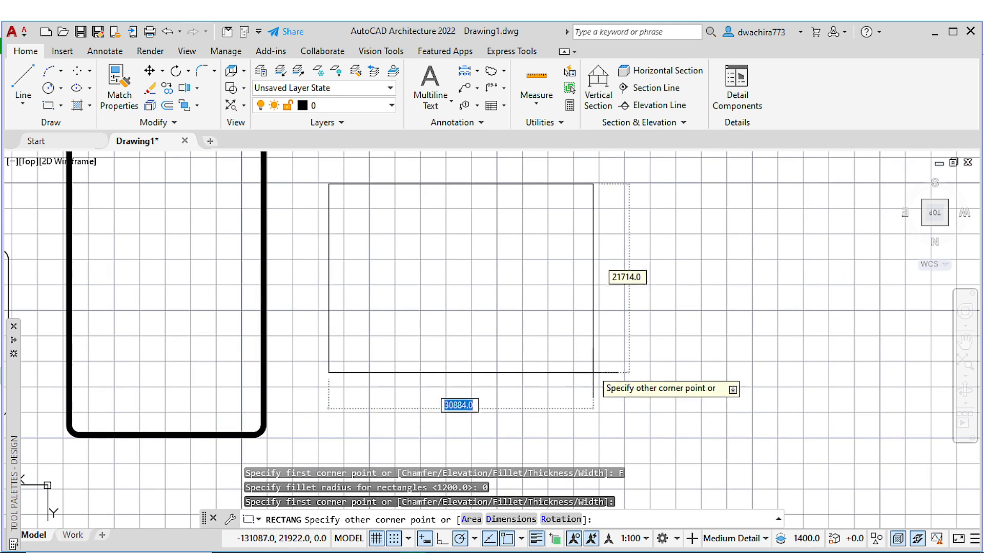
click(614, 349)
middle_drag(615, 350, 457, 334)
- Draw another rectangle beside the plain one using the Dimensions option with length 6000 and width 20000
key(Return)
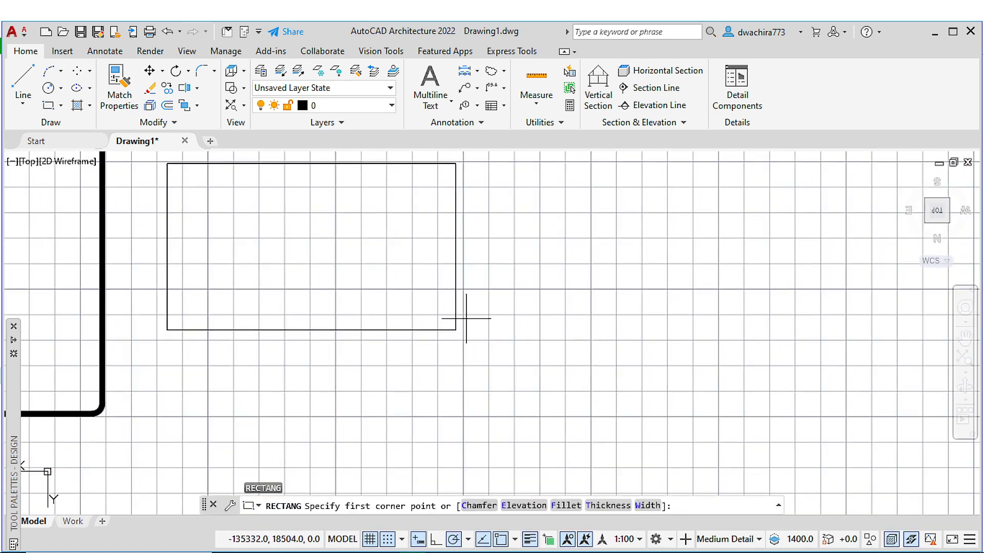
middle_drag(514, 202, 444, 226)
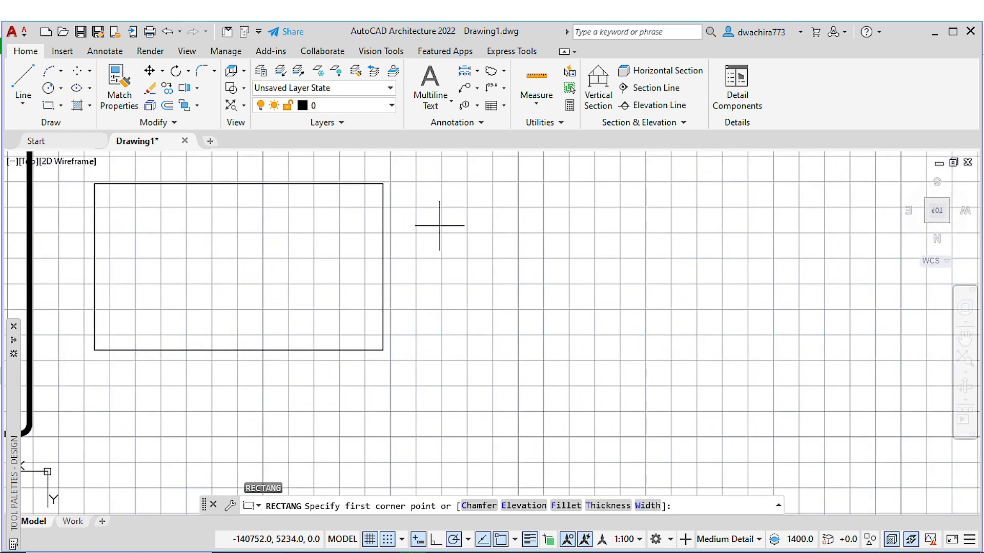
click(440, 183)
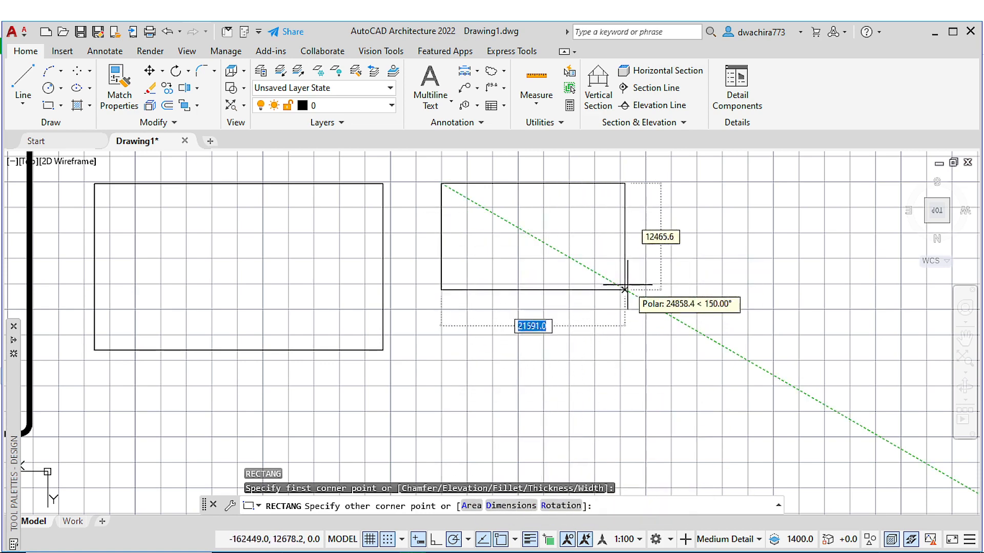
click(508, 507)
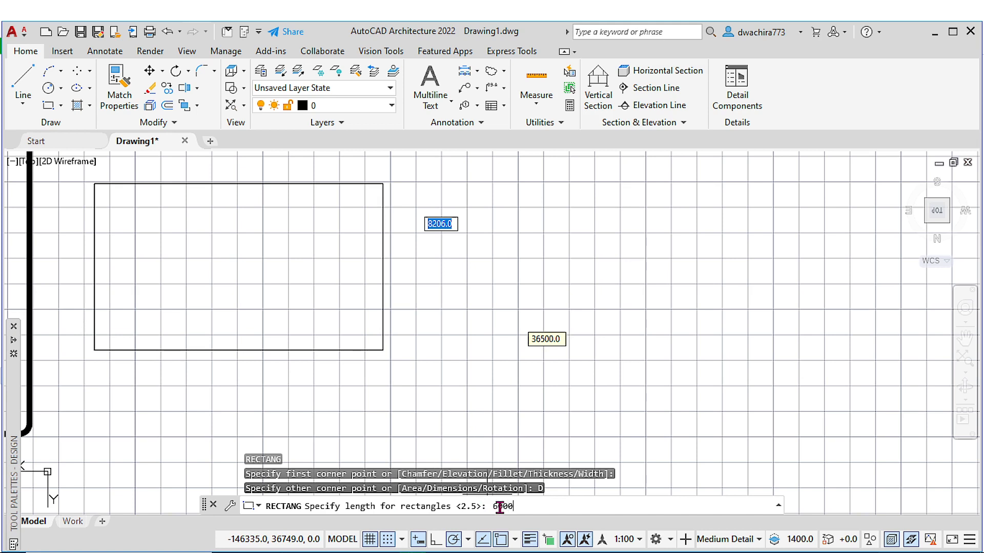
key(Return)
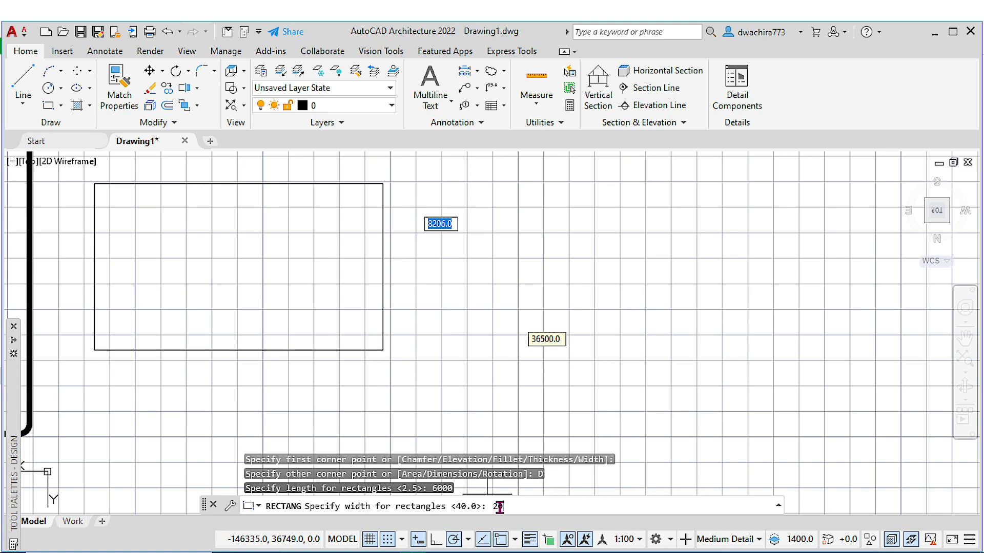
key(Return)
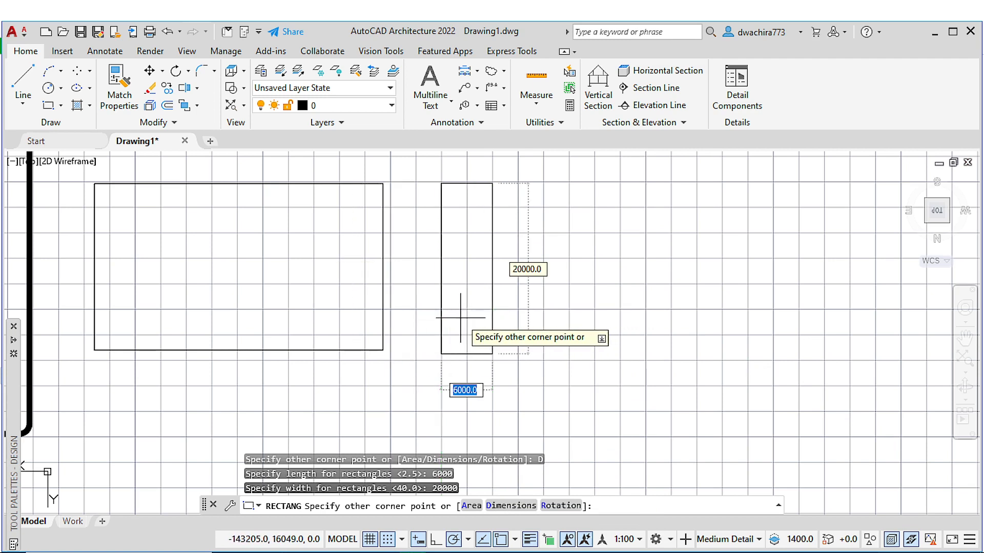
click(461, 318)
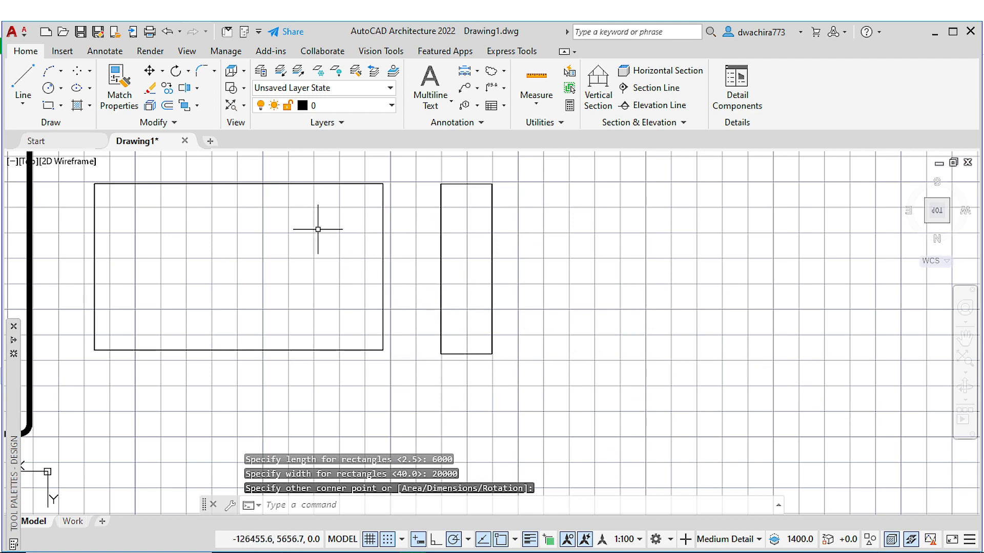
- Draw a nearly square rectangle beside the 6000 by 20000 one, using the Rotation option with a picked 90° angle
click(62, 106)
click(61, 126)
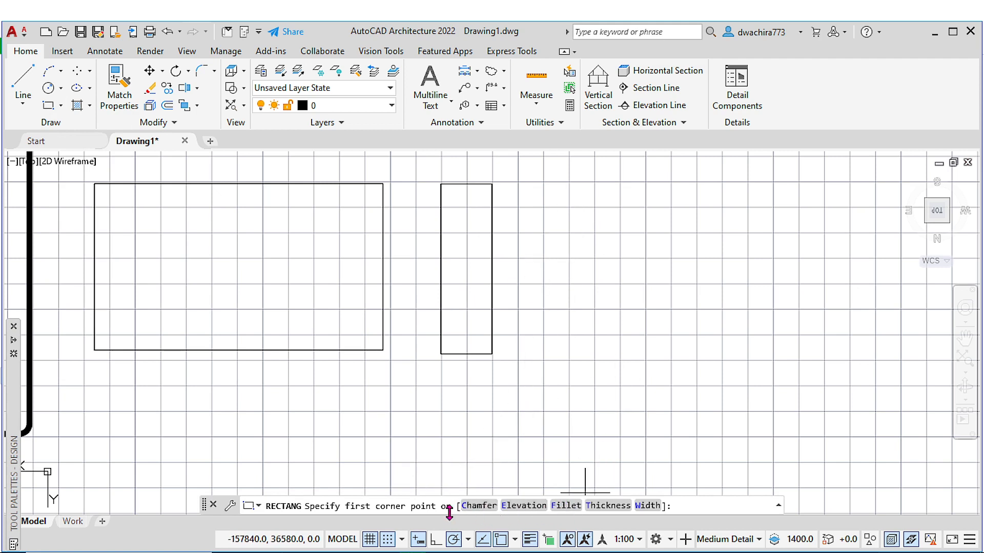
click(568, 190)
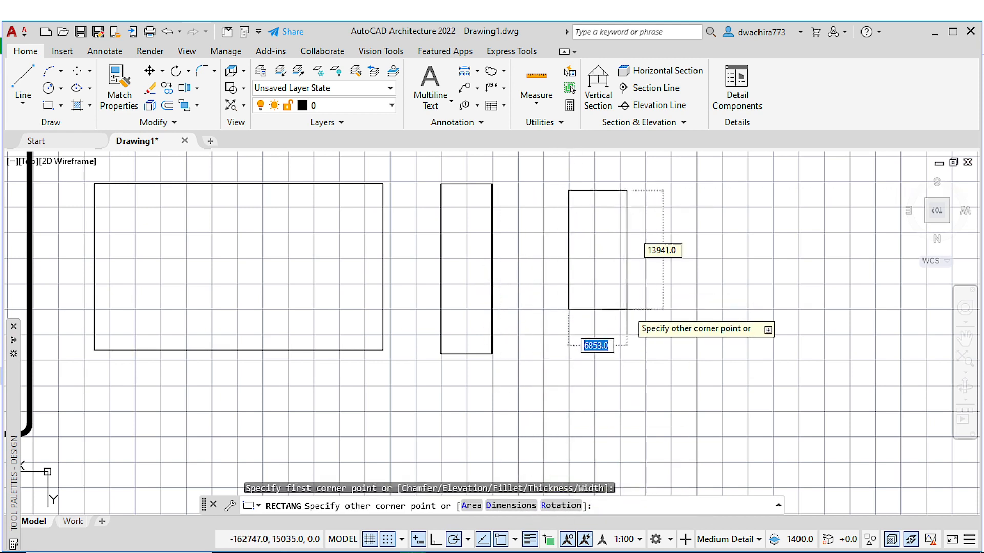
click(558, 510)
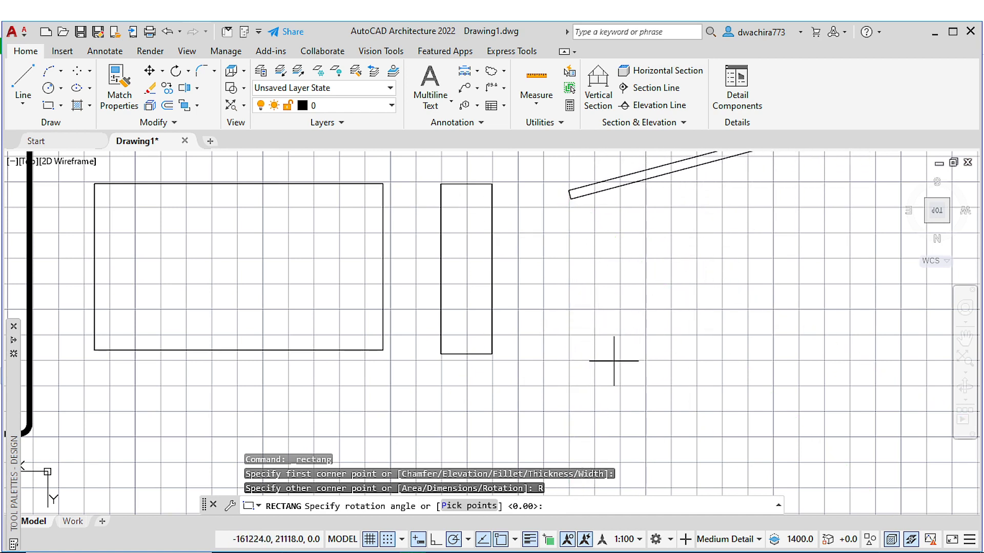
click(568, 381)
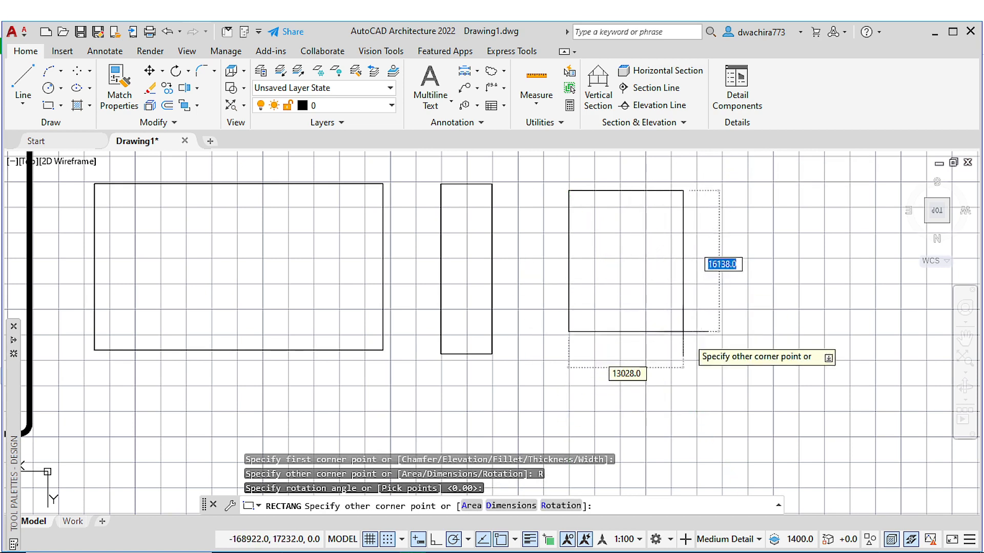
click(769, 372)
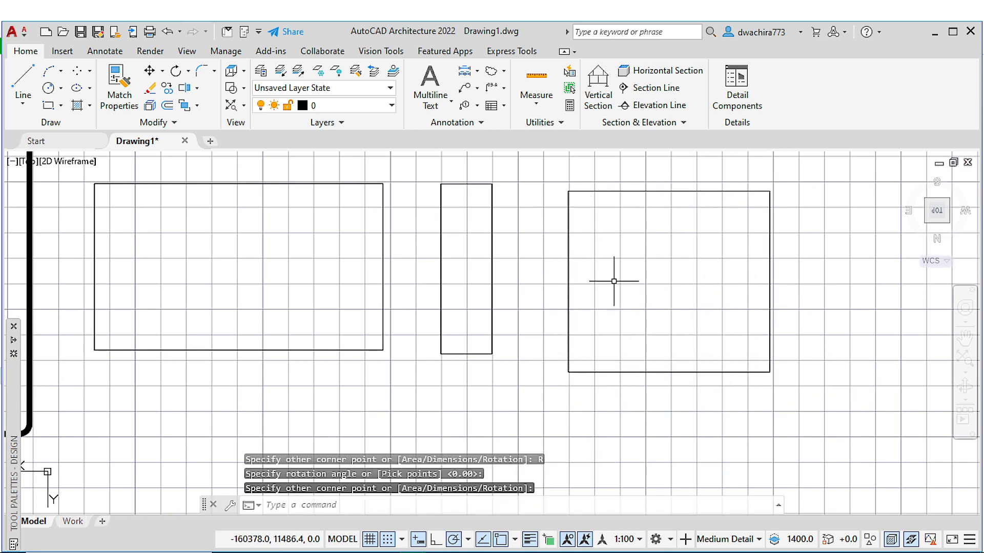
- Draw a large tilted rectangle beyond the row of rectangles, picking a slanted direction freehand with the Rotation option
click(49, 106)
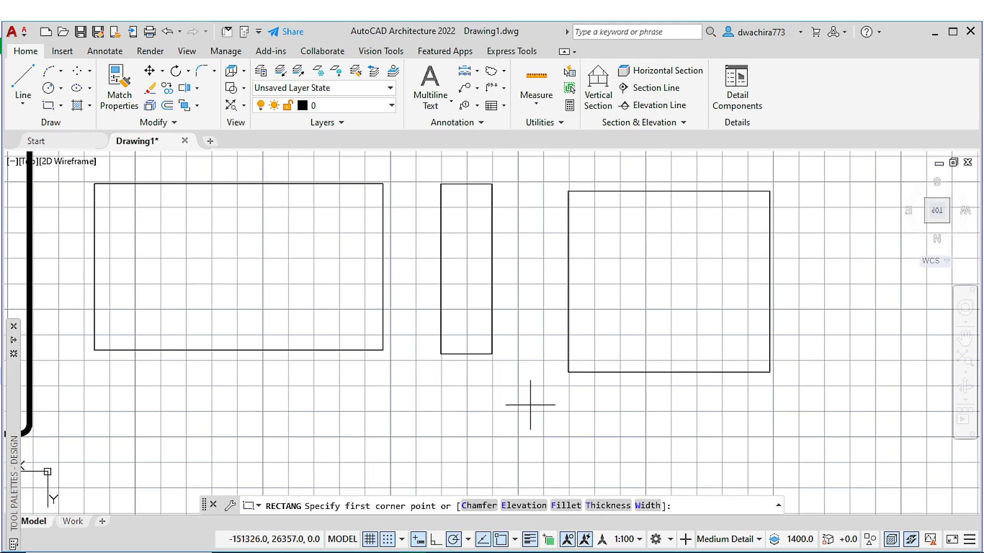
scroll(531, 405, down, 4)
click(637, 289)
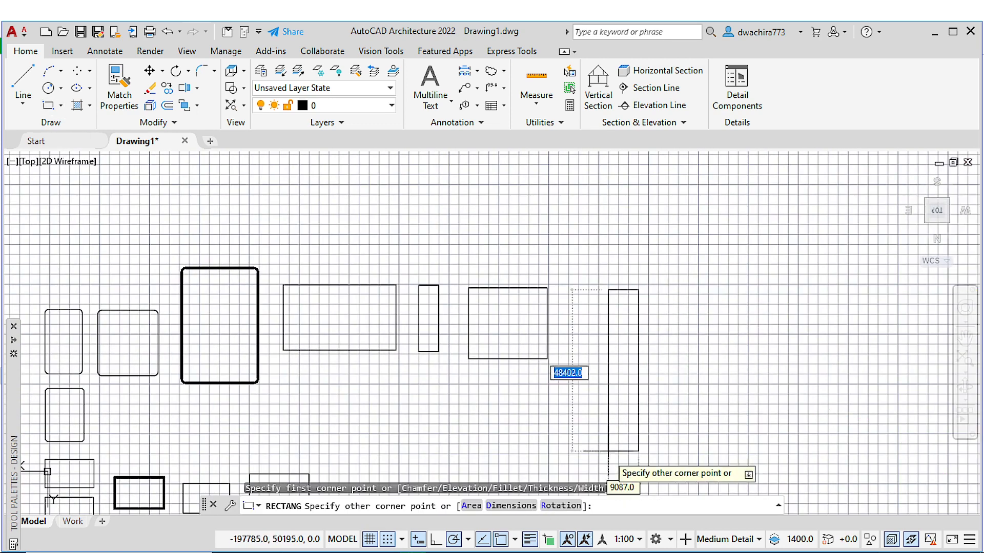
click(544, 505)
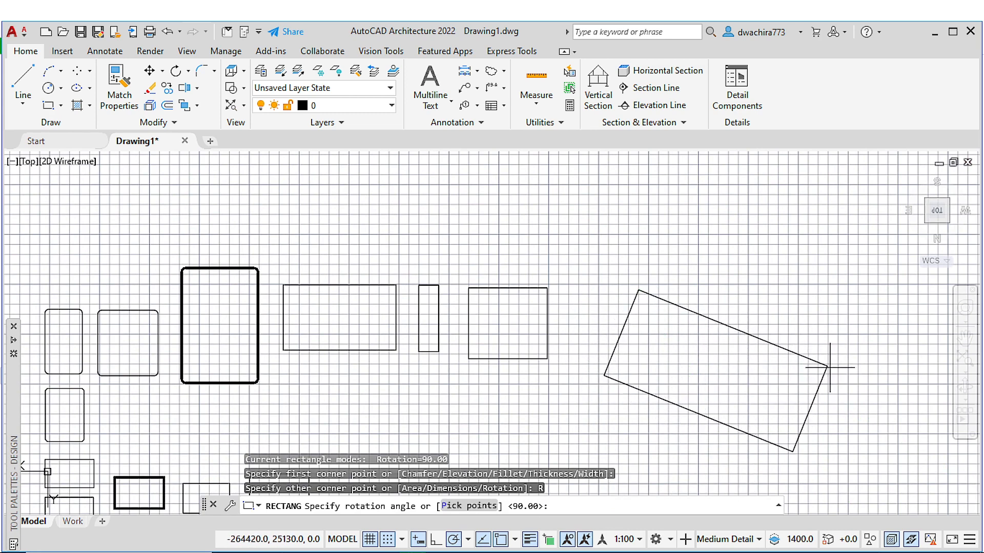
click(836, 376)
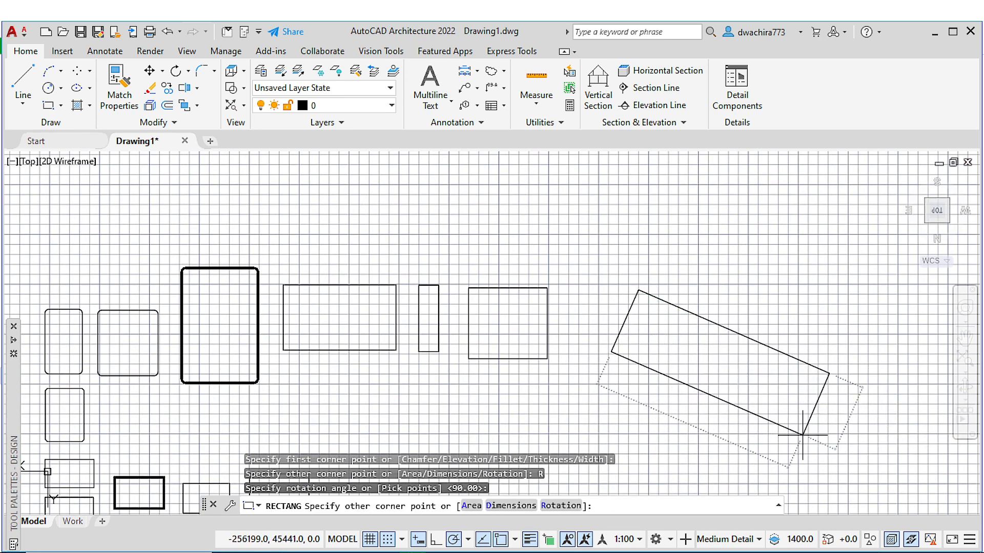
middle_drag(802, 435, 810, 342)
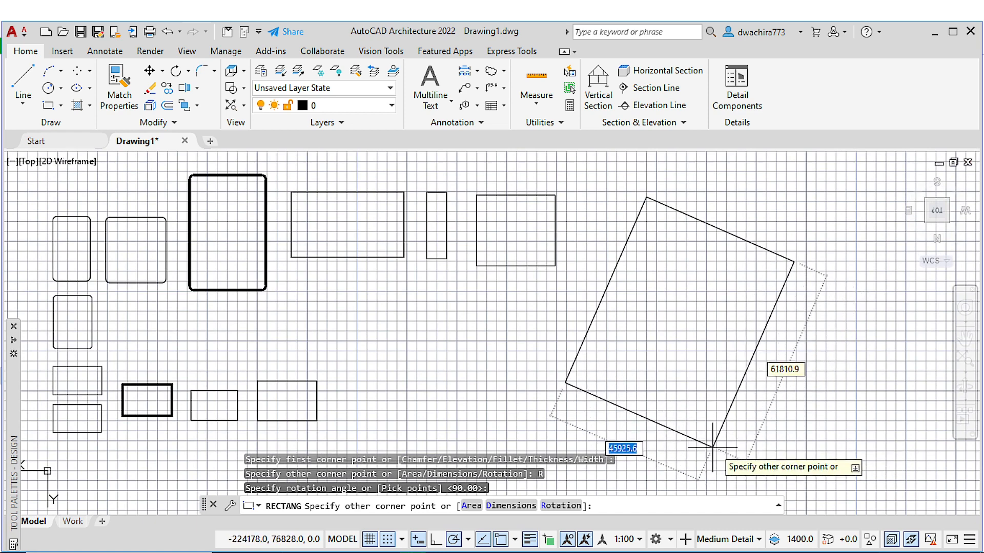
click(738, 448)
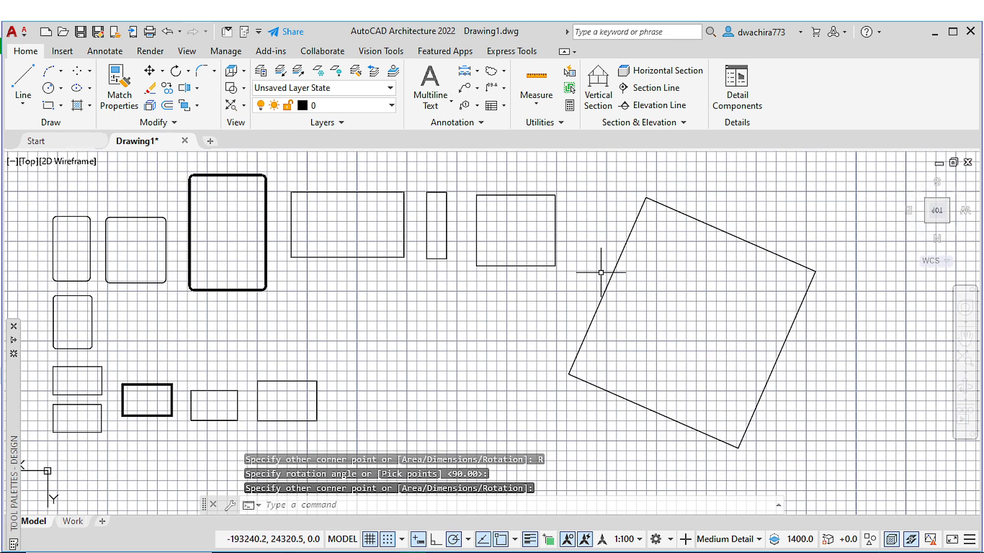
scroll(529, 315, down, 4)
middle_drag(530, 314, 534, 277)
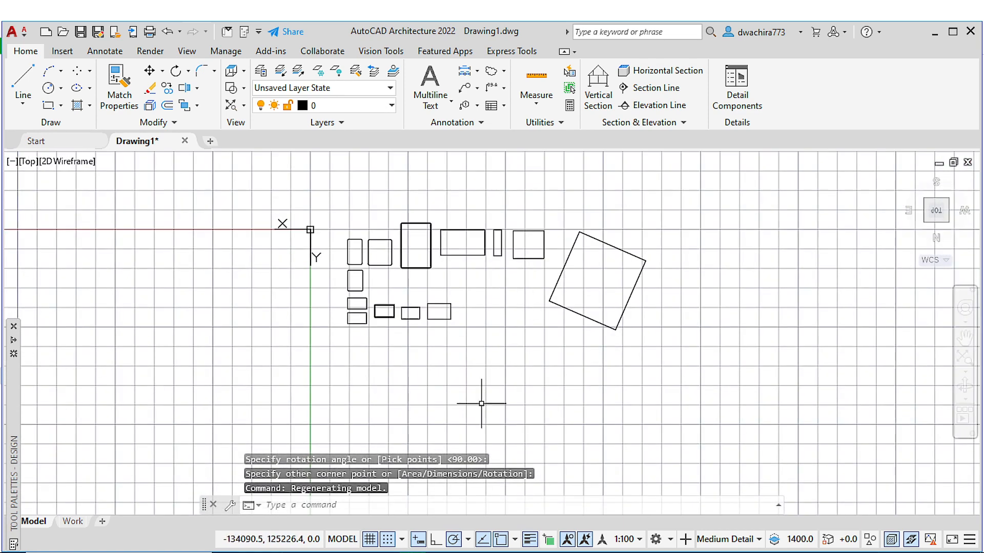